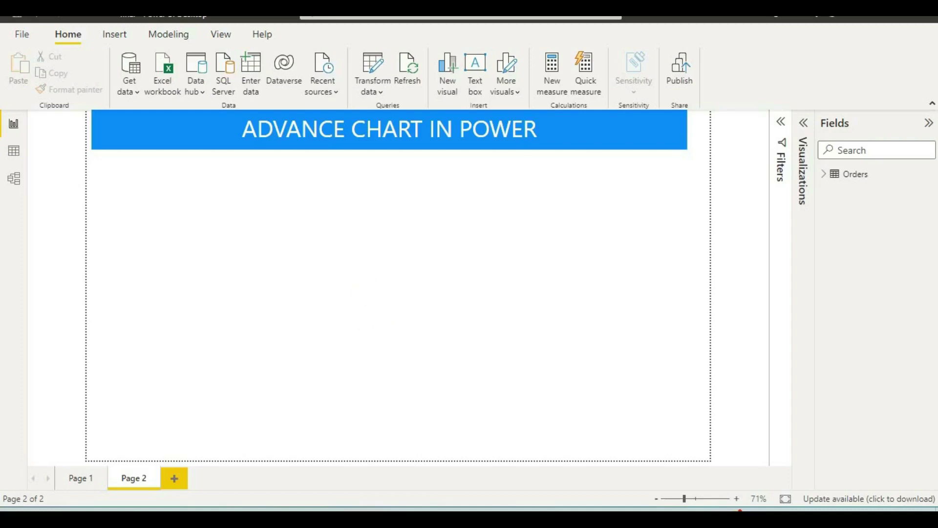
Open the gallery for getting more visuals and search it for ADVANCE.
left_click(802, 123)
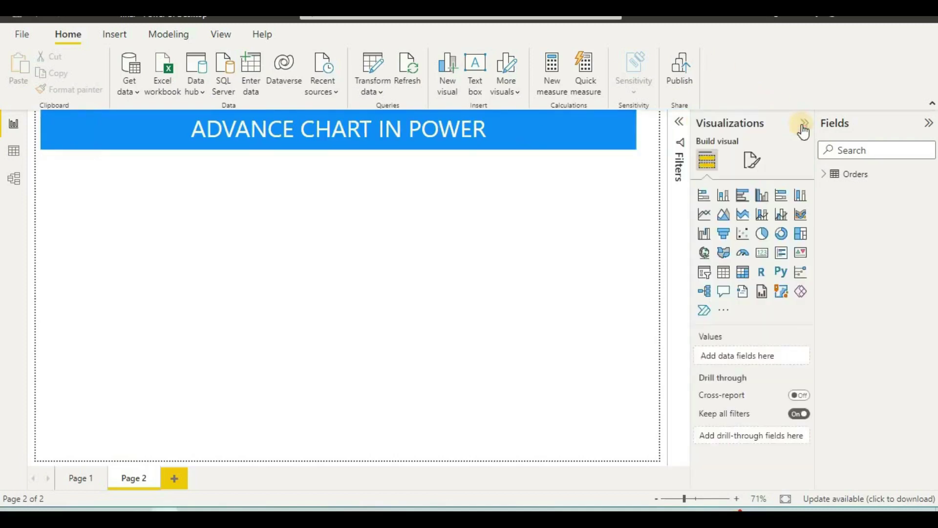
left_click(726, 309)
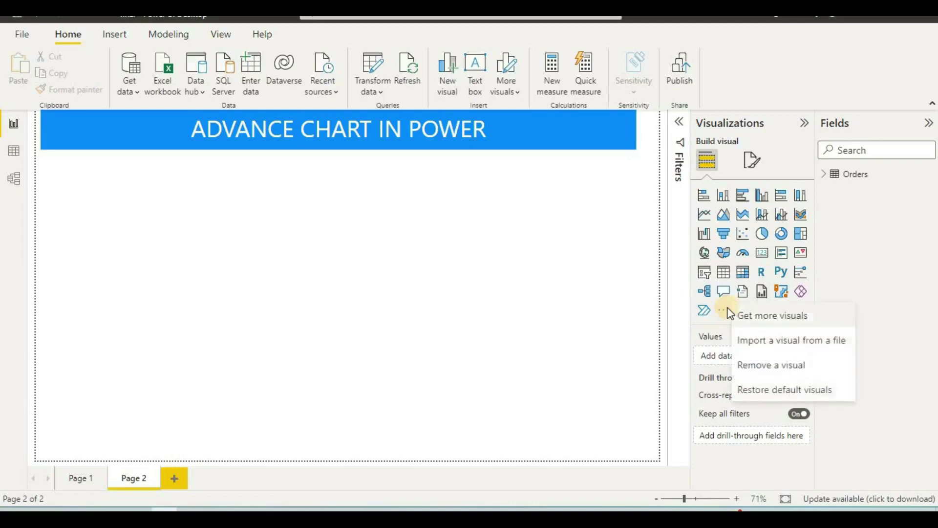
left_click(751, 326)
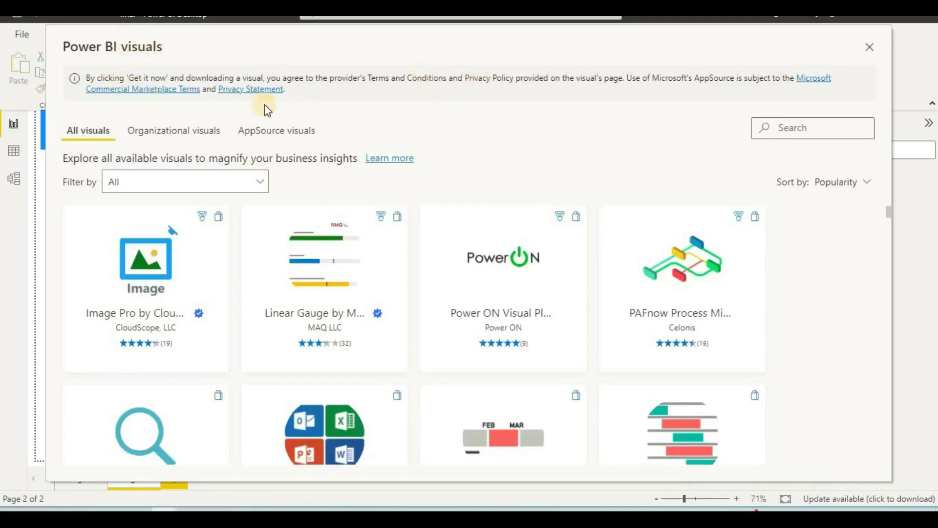
left_click(805, 127)
type("ADVANCE")
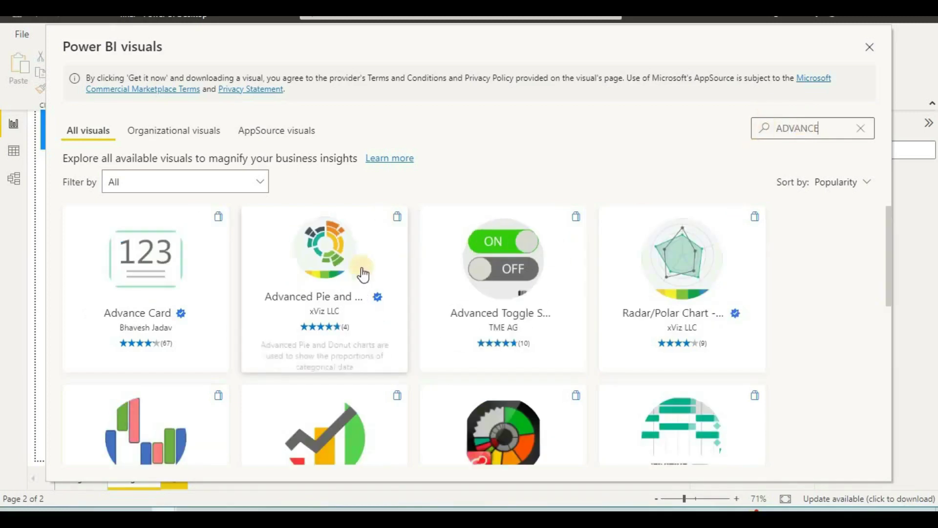
Look through the gallery's advanced chart results, including the Advanced Pie and Donut visual.
scroll(361, 273, "down", 2)
scroll(362, 272, "down", 1)
scroll(362, 269, "up", 1)
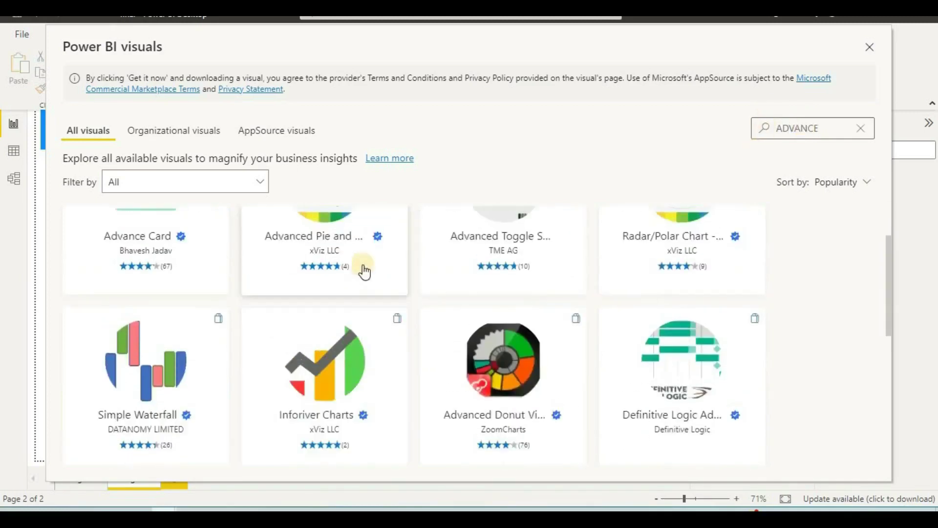
scroll(364, 267, "up", 2)
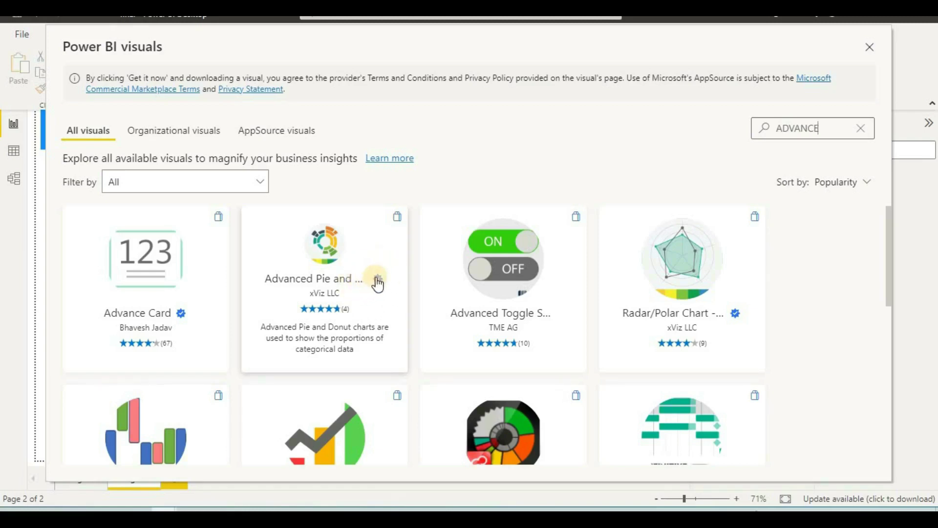
mouse_move(378, 282)
scroll(314, 303, "down", 2)
scroll(317, 318, "down", 1)
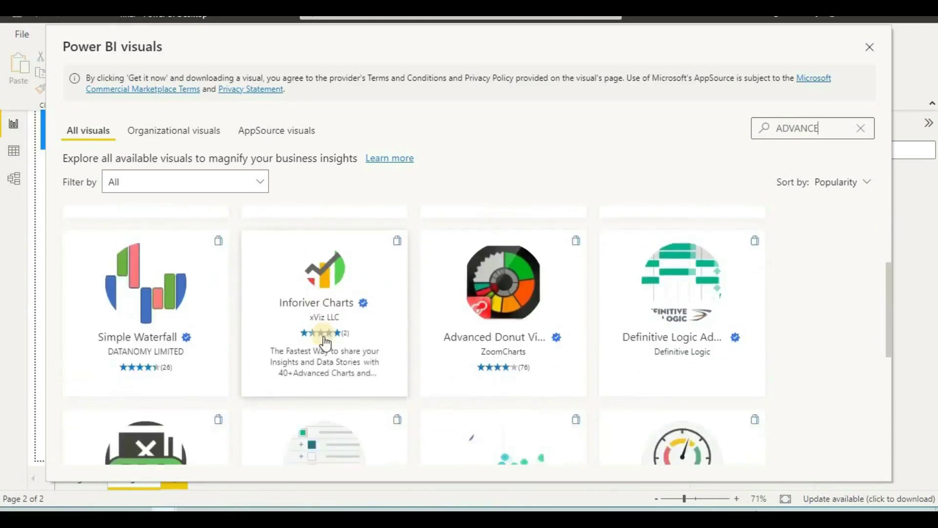
scroll(367, 247, "up", 1)
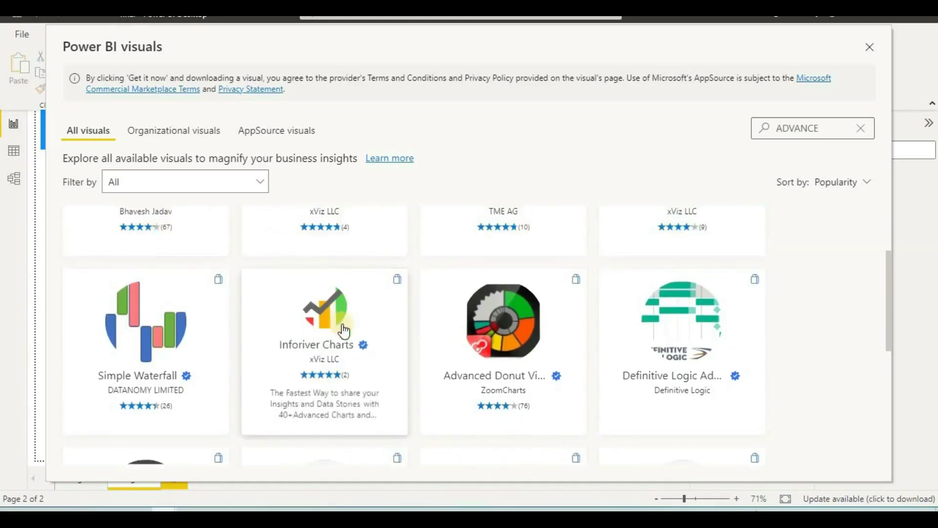
scroll(346, 356, "down", 3)
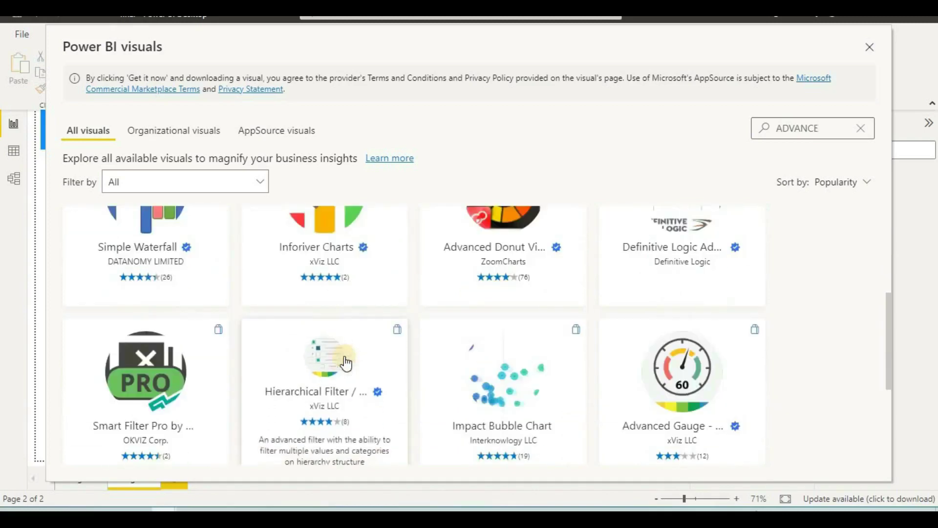
scroll(342, 361, "down", 3)
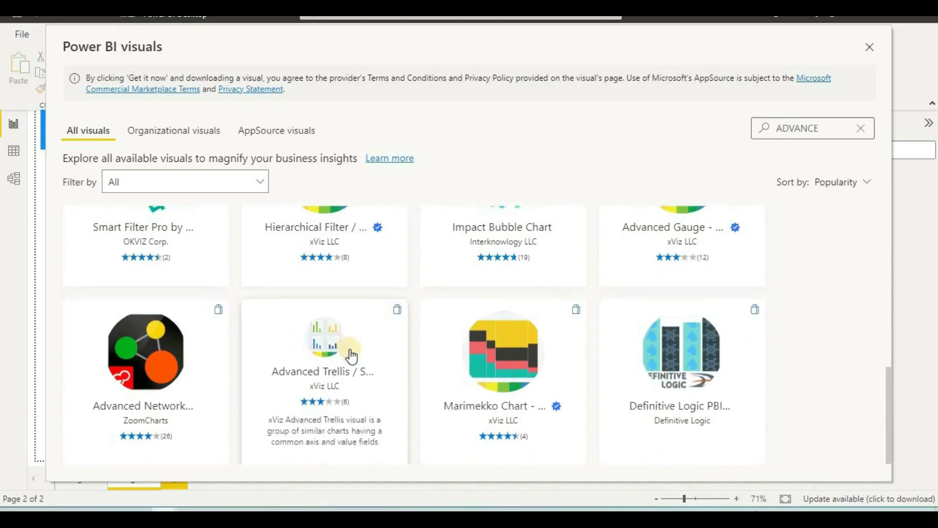
scroll(350, 356, "up", 3)
scroll(351, 355, "up", 3)
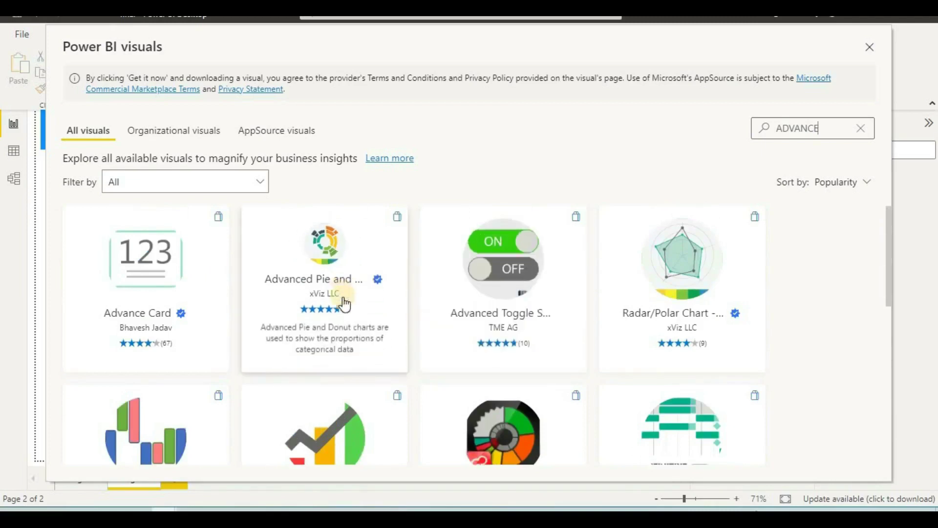
scroll(344, 304, "down", 3)
scroll(345, 304, "up", 3)
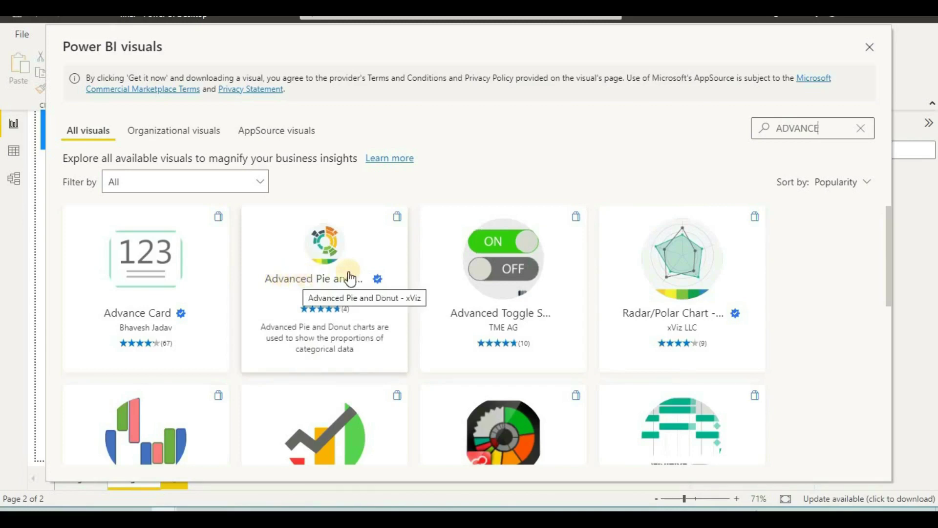
scroll(345, 274, "down", 2)
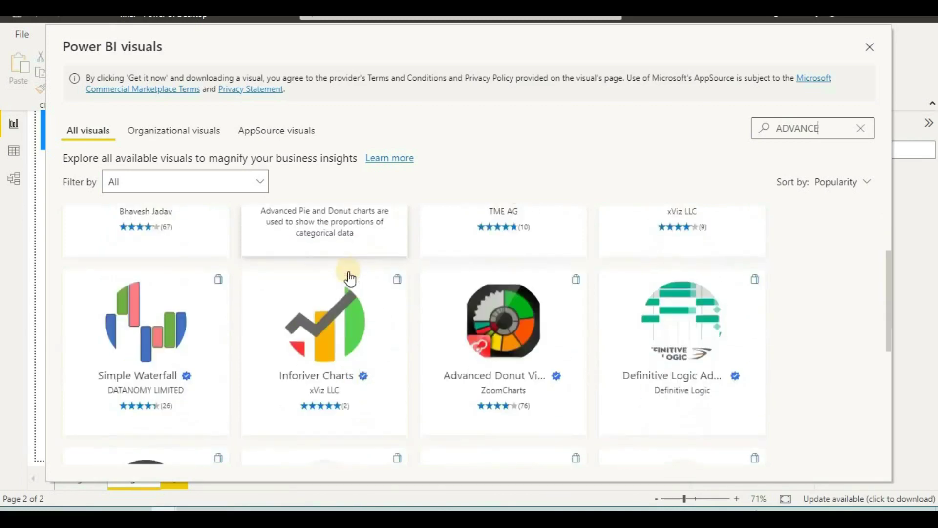
Replace the gallery search with BAR and browse the matching bar chart visuals.
left_click(819, 129)
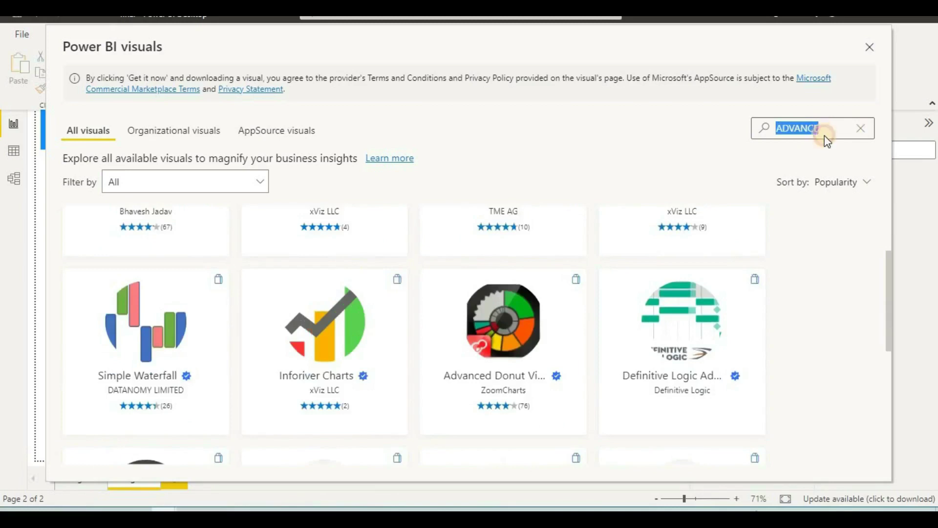
type("BAR")
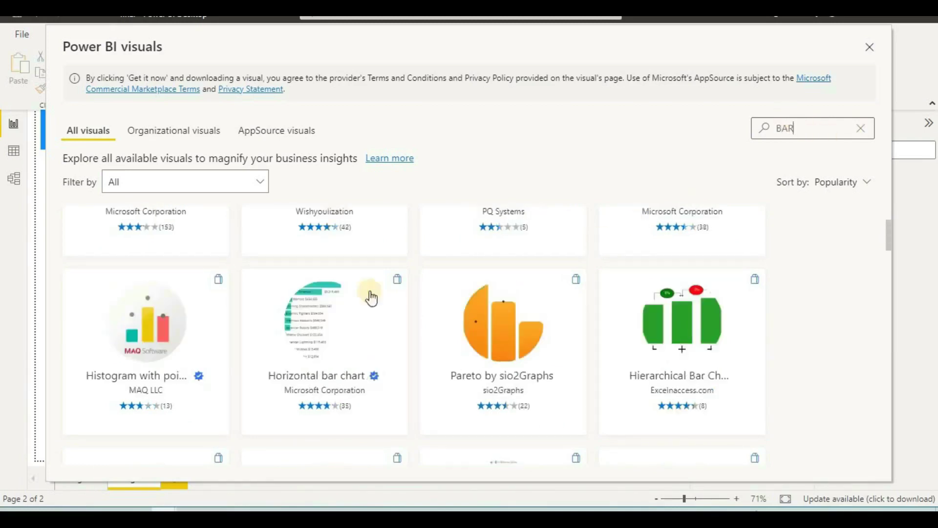
scroll(371, 295, "up", 2)
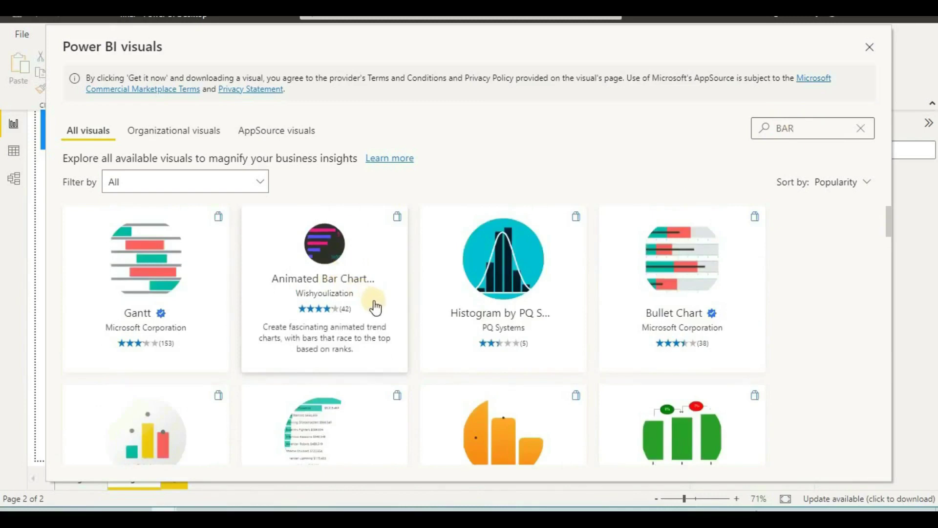
scroll(329, 272, "down", 3)
scroll(349, 298, "up", 3)
scroll(349, 286, "down", 5)
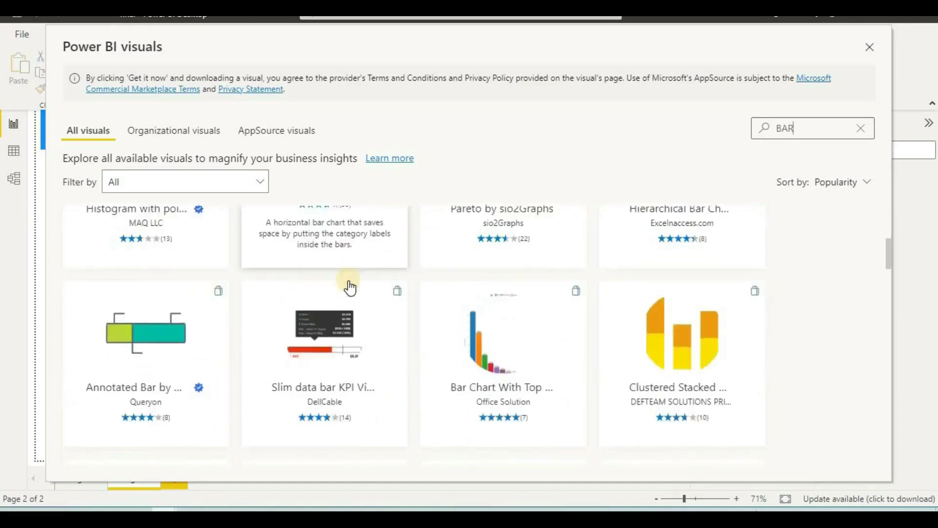
scroll(350, 287, "up", 5)
Add the Animated Bar Chart Race visual by Wishyoulization to the report's available visuals.
left_click(349, 286)
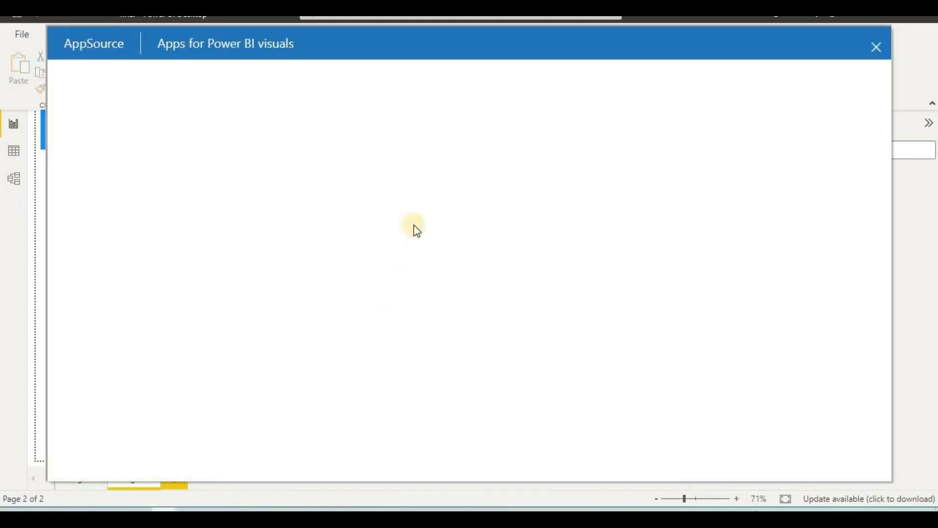
left_click(157, 249)
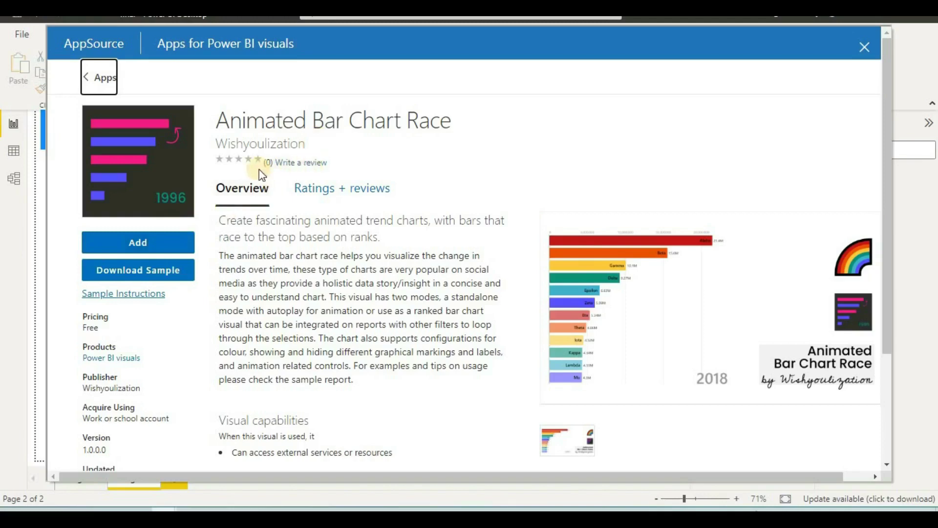
left_click(179, 241)
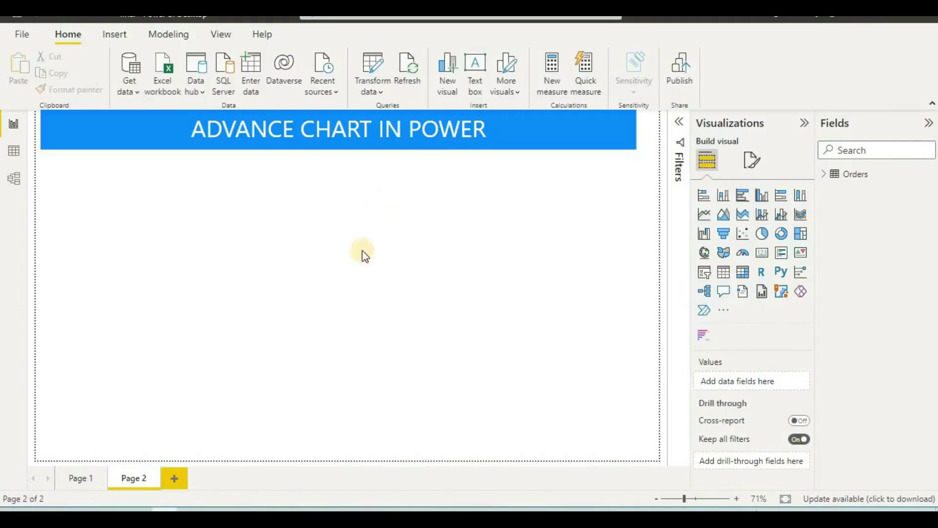
Place an Animated Bar Chart Race visual on Page 2 and enlarge it to fill the canvas up to the title banner.
left_click(577, 288)
left_click(709, 338)
left_click_drag(341, 267, 341, 451)
left_click_drag(336, 197, 337, 137)
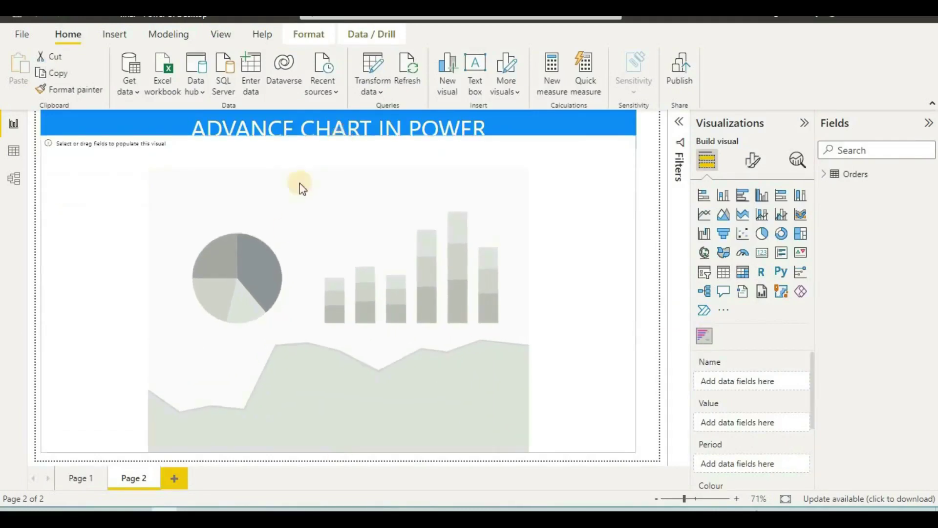
Assign Category from the Orders table to the chart's Name and Sales to its Value.
left_click(833, 177)
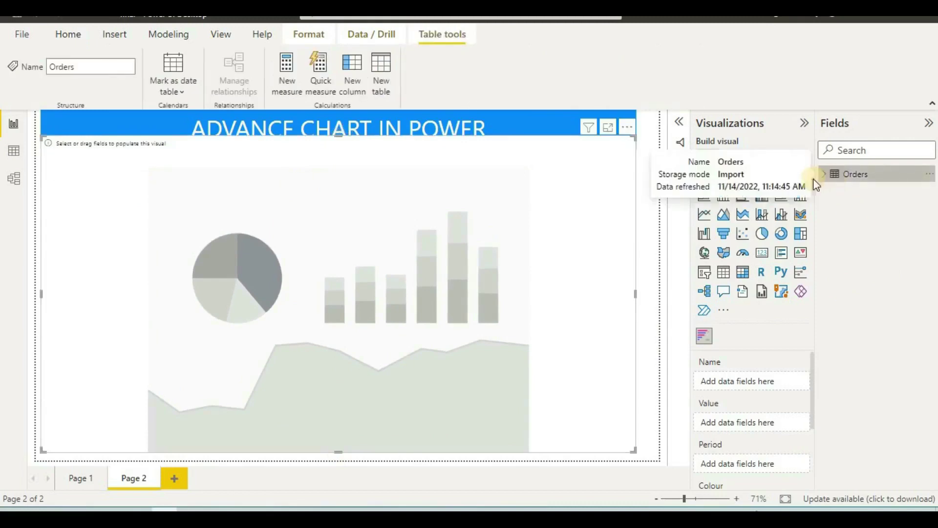
left_click(825, 175)
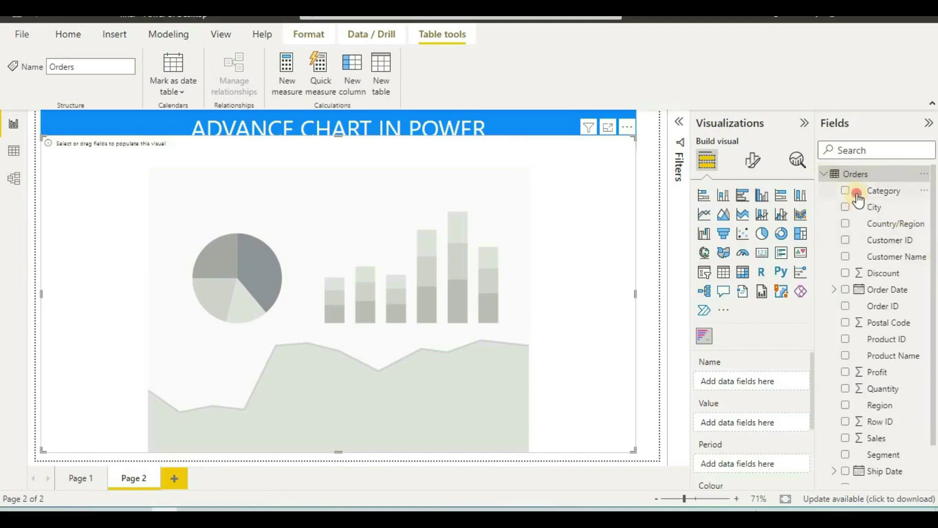
left_click_drag(859, 195, 764, 381)
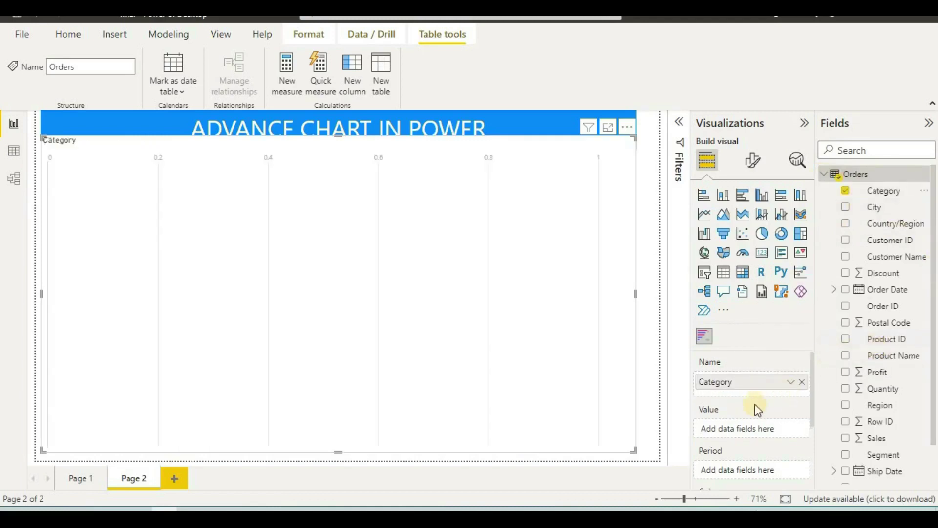
left_click_drag(875, 438, 767, 430)
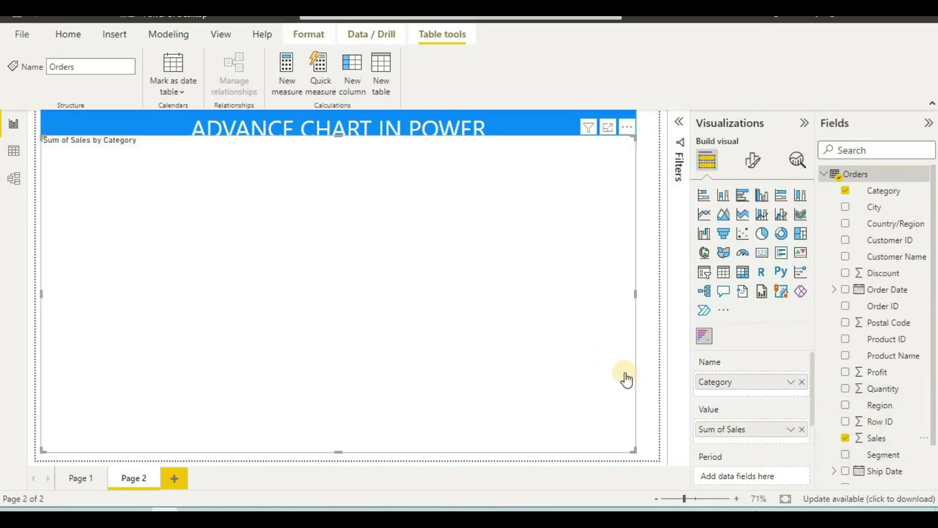
Assign Order Date from the Orders table to the bar chart race's Period.
scroll(816, 391, "down", 1)
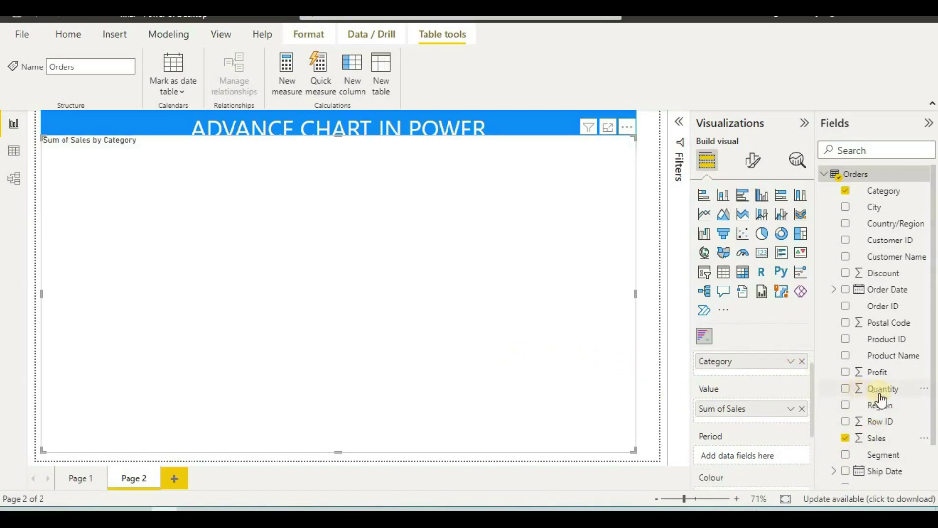
scroll(869, 390, "down", 1)
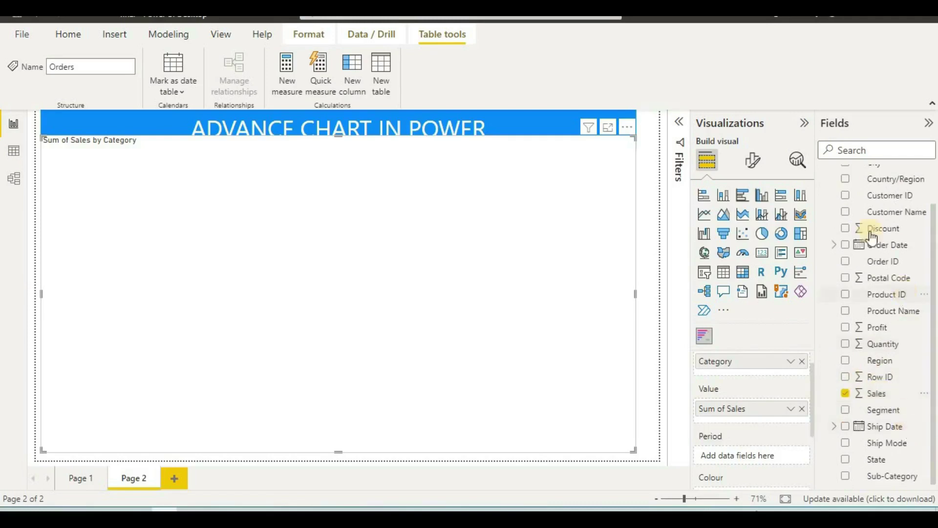
left_click_drag(862, 244, 833, 427)
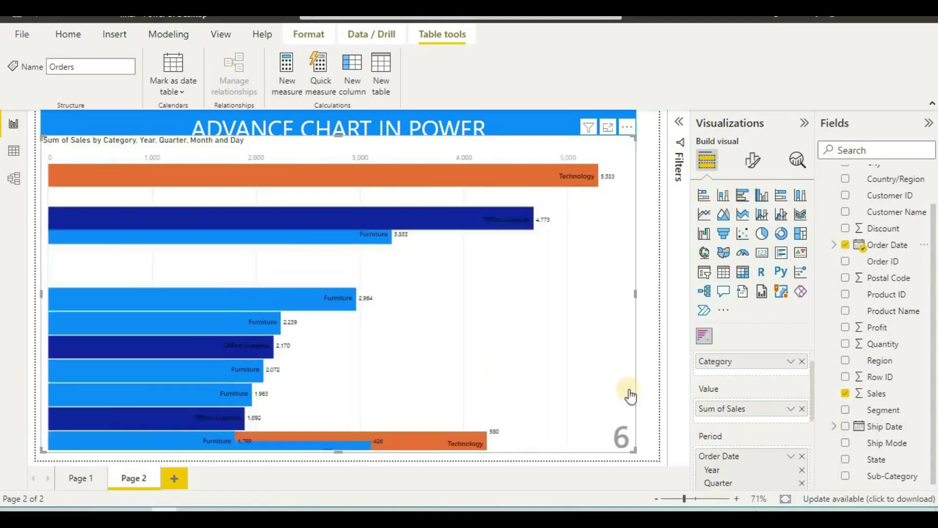
Remove the Day, Month and Quarter levels from Order Date in Period, keeping only Year.
scroll(777, 474, "down", 3)
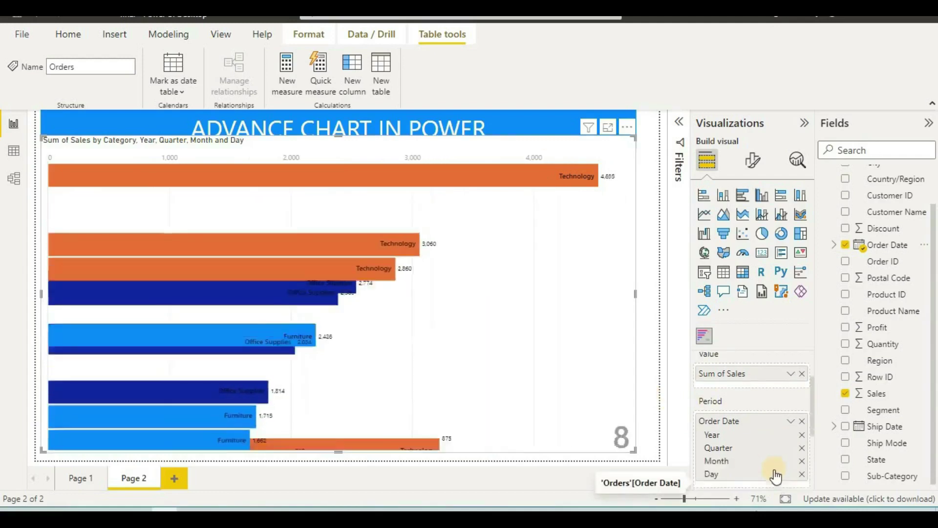
left_click(803, 467)
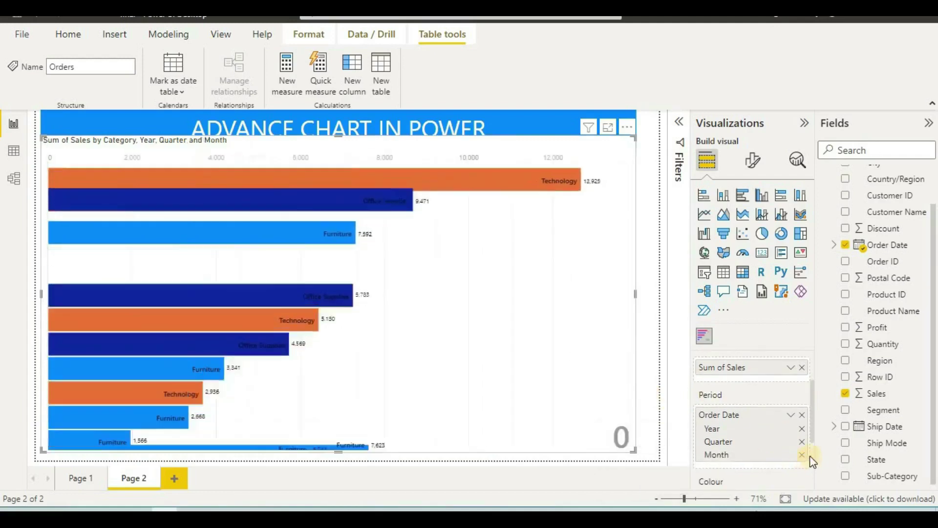
left_click(802, 455)
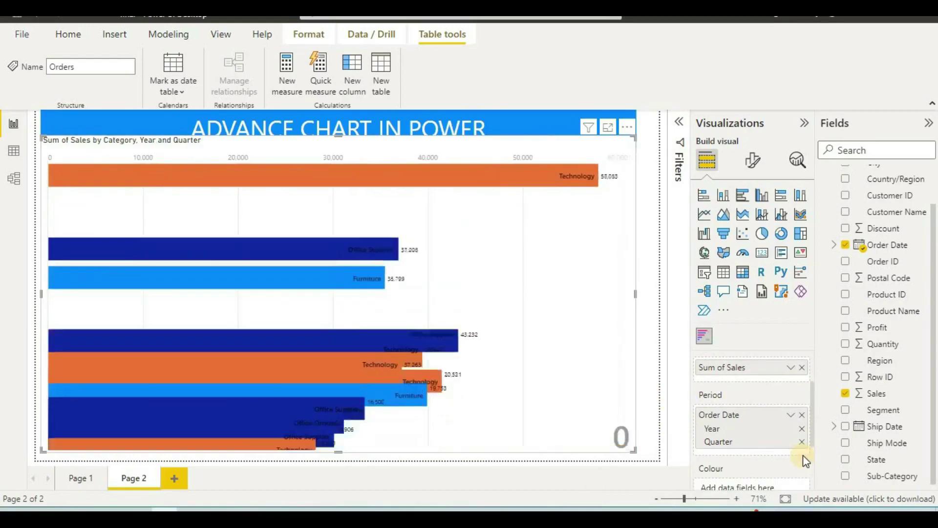
left_click(802, 442)
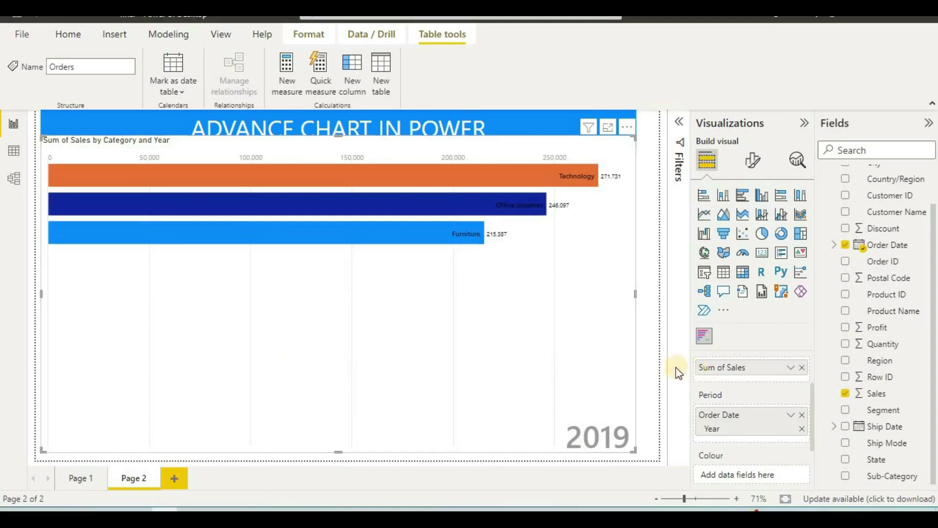
Open the bar chart race in focus mode and show all date levels of Order Date in Period.
left_click(608, 130)
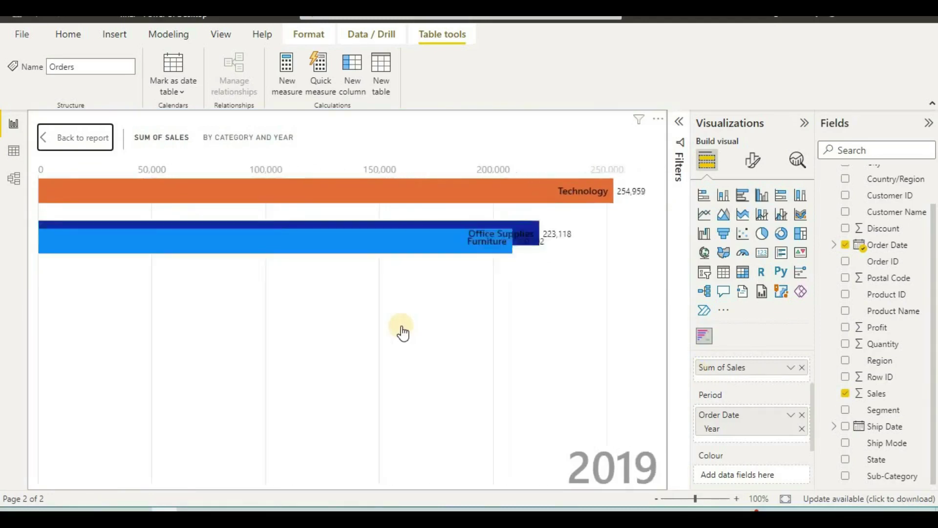
left_click(762, 434)
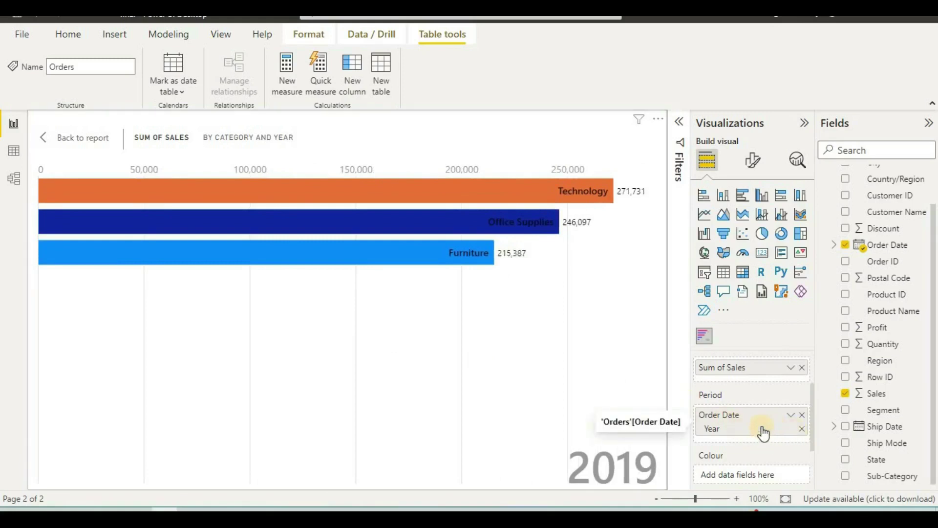
left_click(790, 416)
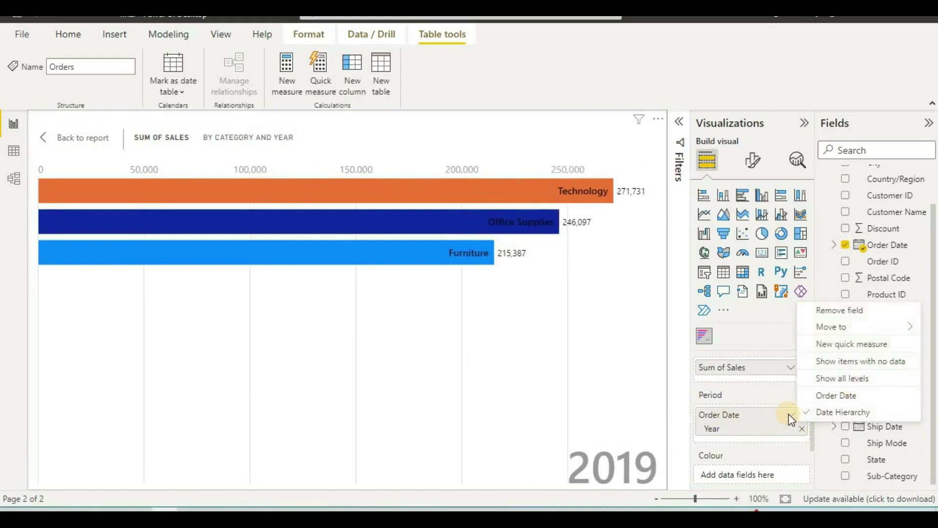
left_click(826, 383)
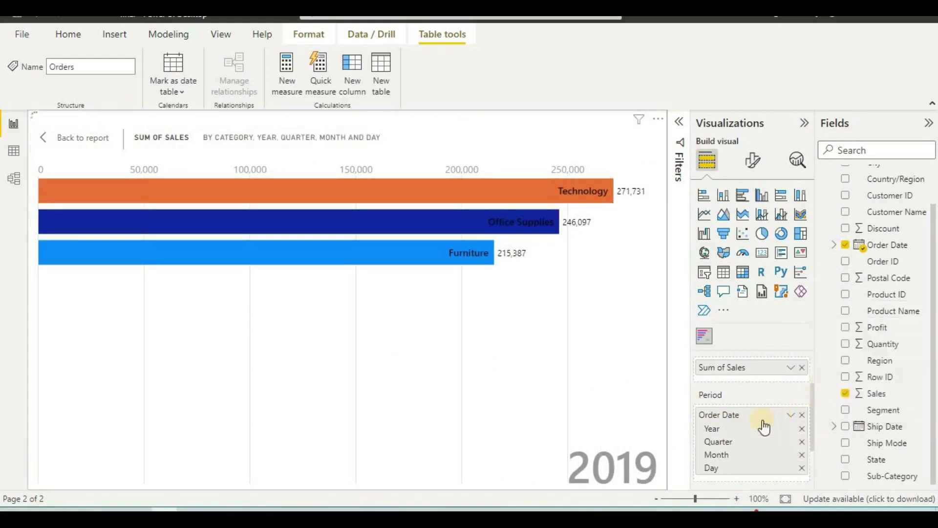
Remove the Quarter and Day levels from Order Date in Period, keeping Year and Month.
scroll(756, 434, "down", 2)
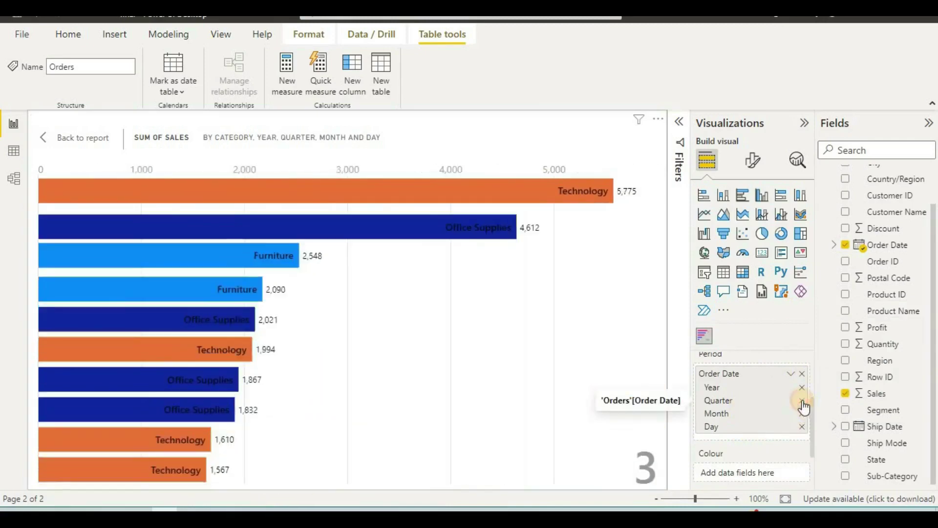
left_click(802, 401)
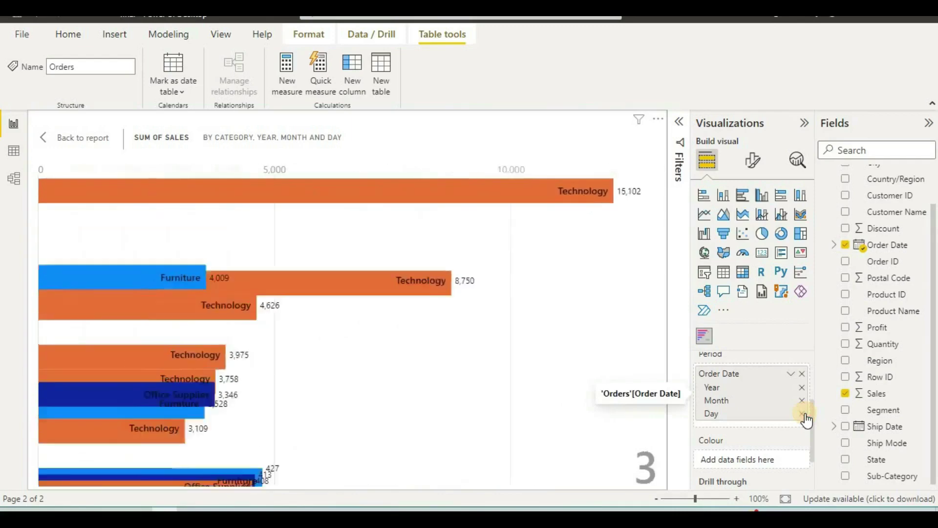
left_click(802, 415)
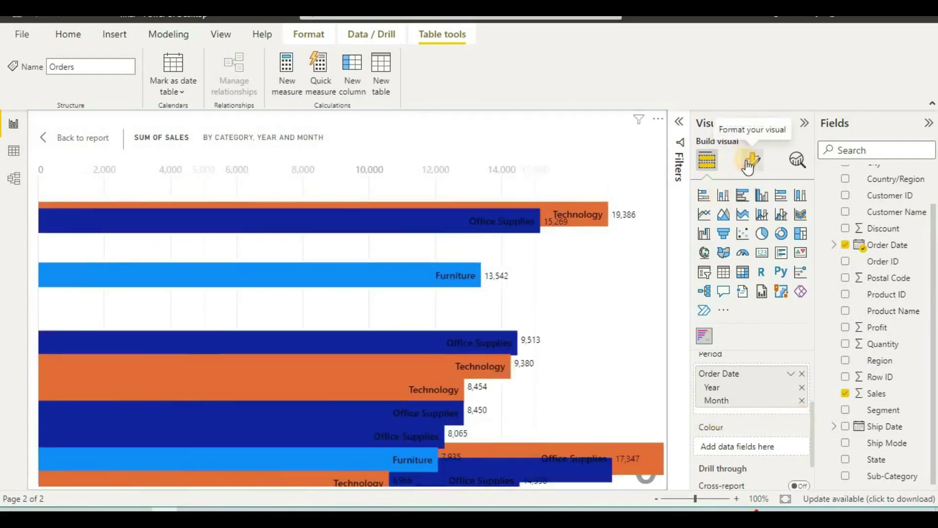
Set the bar chart race's animation duration to 10000 in its Wishyoulization Settings.
left_click(748, 163)
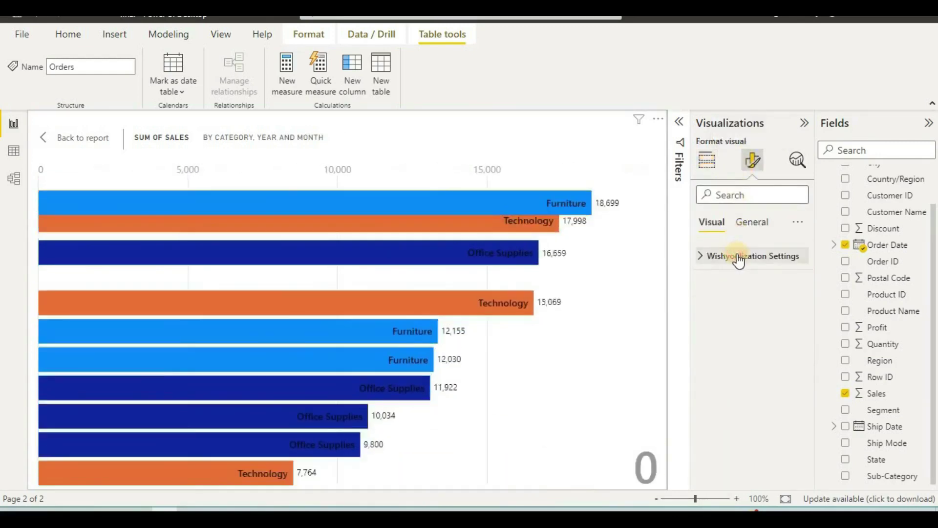
left_click(737, 257)
scroll(736, 261, "down", 2)
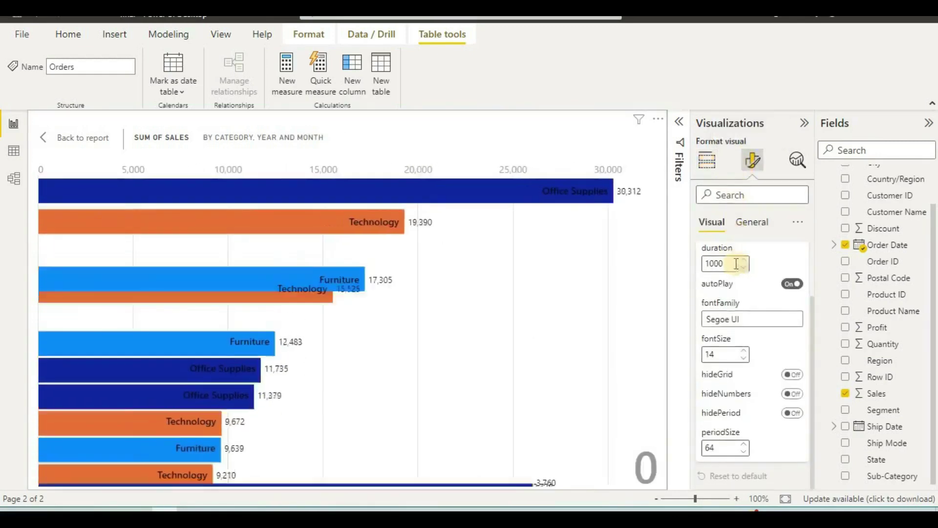
left_click(734, 263)
type("0")
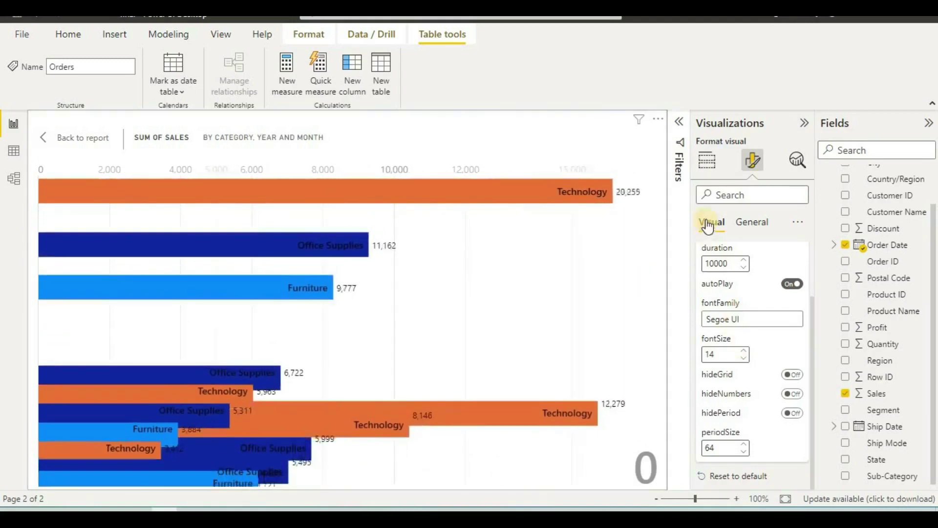
Remove the Month level from Order Date in the bar chart race's Period.
left_click(710, 162)
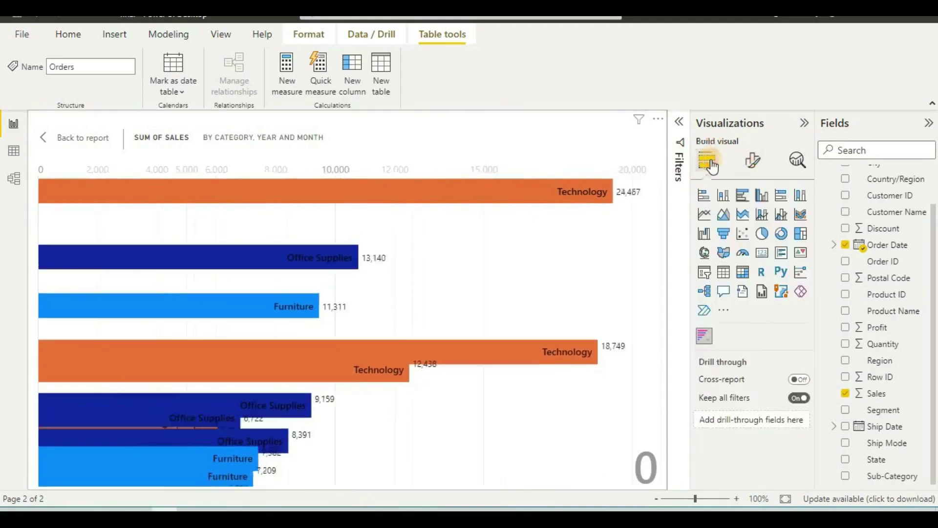
scroll(766, 418, "down", 3)
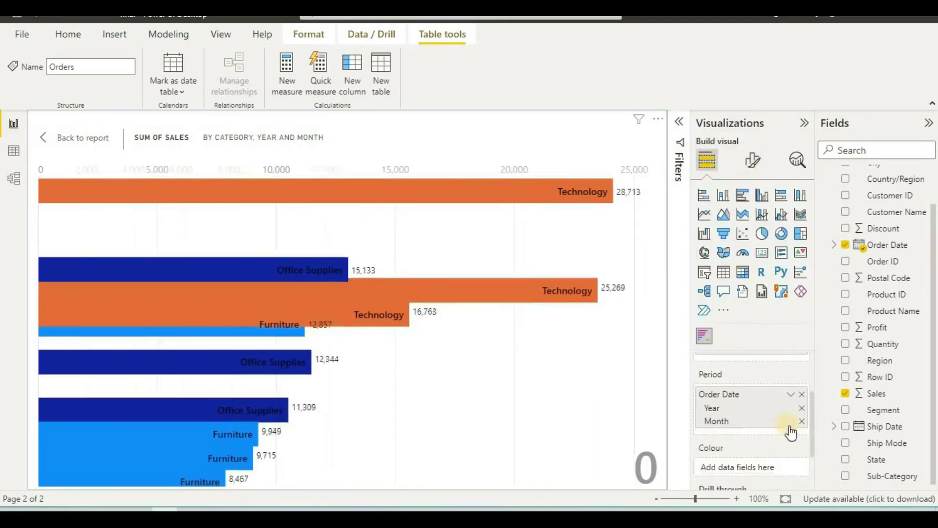
left_click(800, 422)
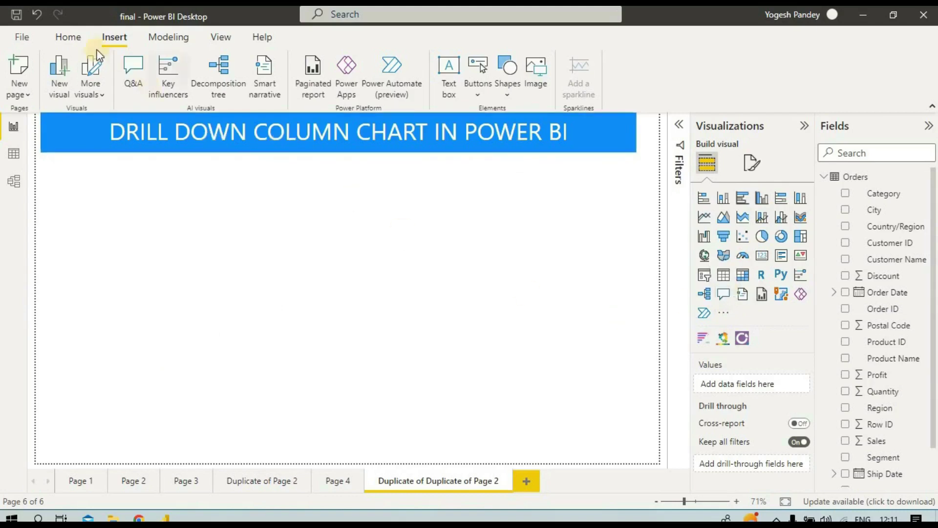
Search the AppSource visuals for "DRILL DOWN" from the drill down column chart page.
left_click(84, 41)
left_click(117, 42)
left_click(102, 98)
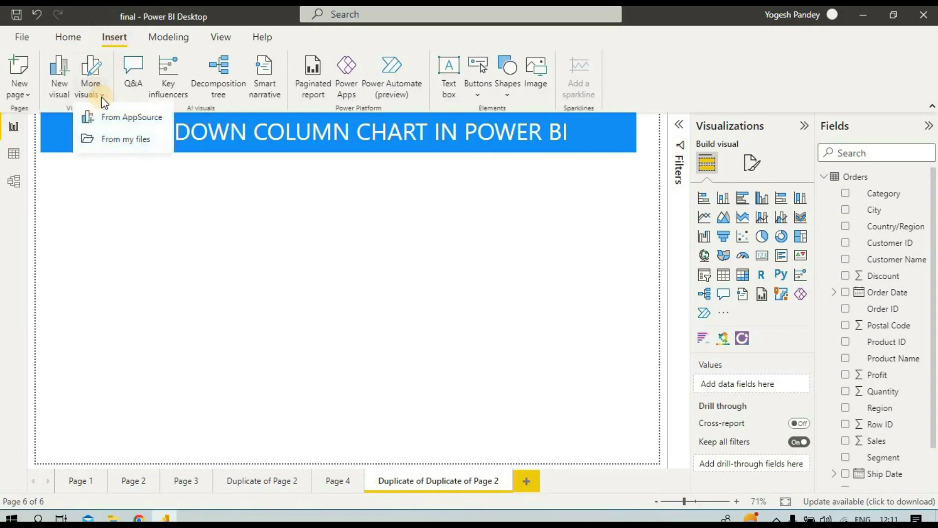
left_click(110, 118)
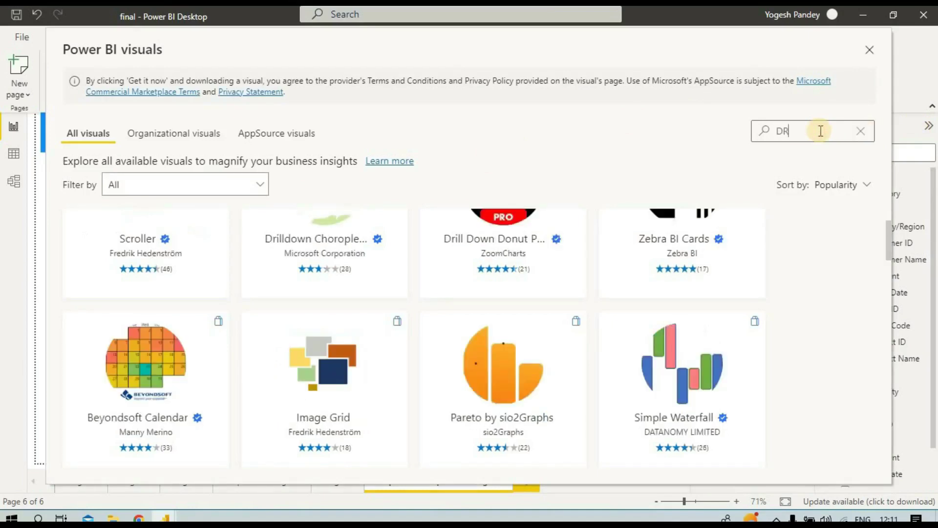
type("LL DOWM")
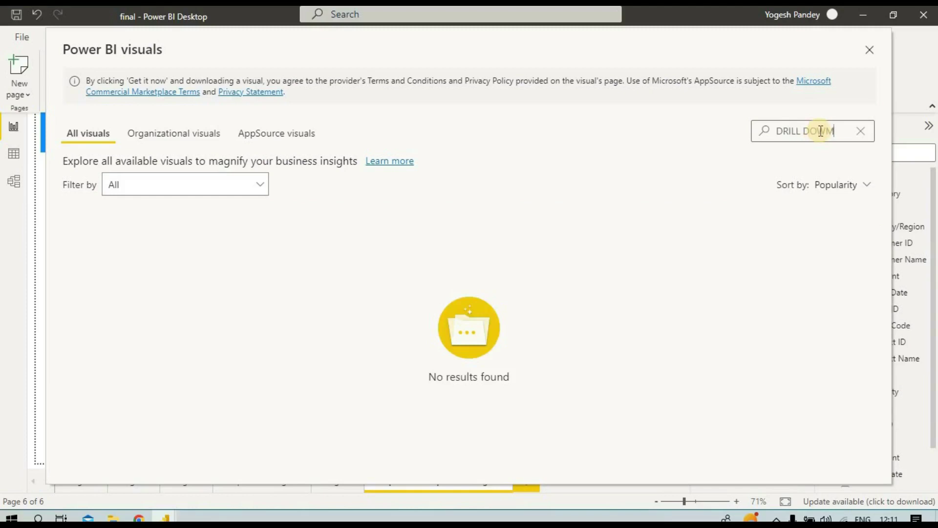
key("BackSpace")
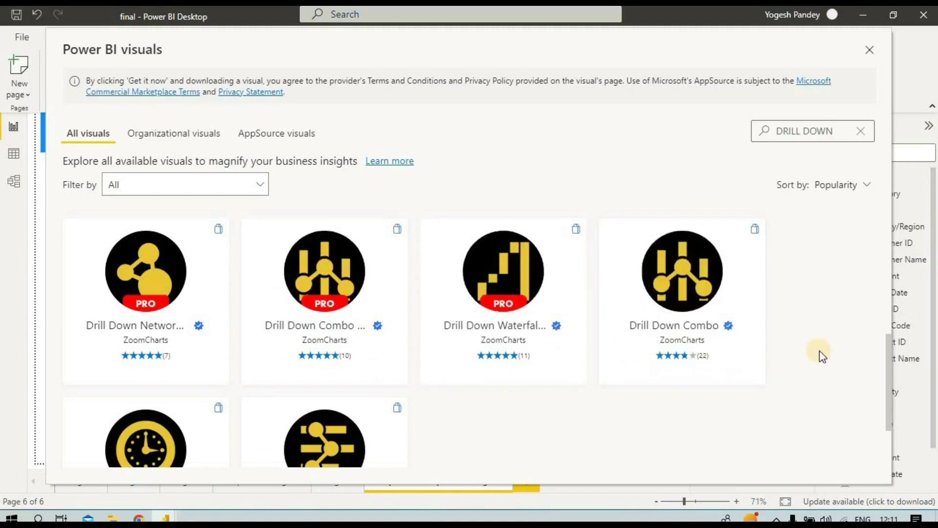
Import the free Drill Down Combo visual by ZoomCharts into the report.
scroll(825, 349, "down", 1)
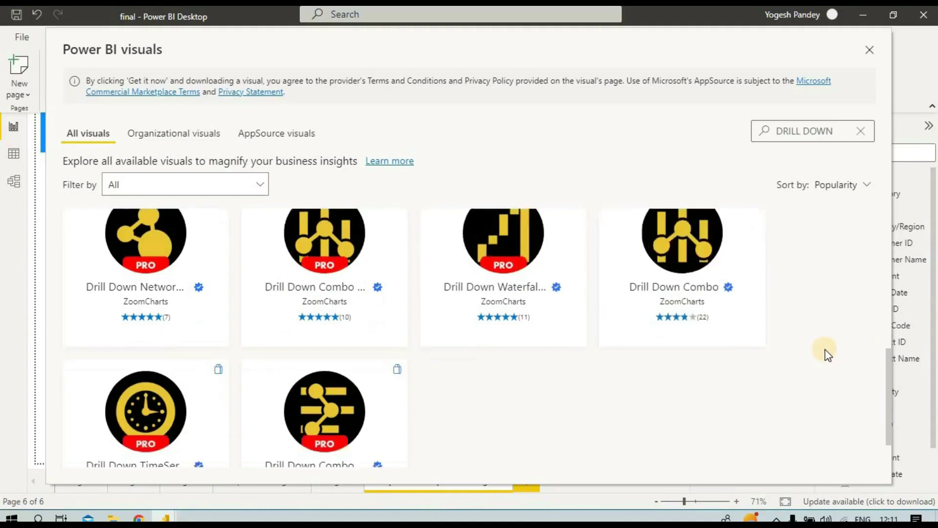
scroll(710, 299, "up", 1)
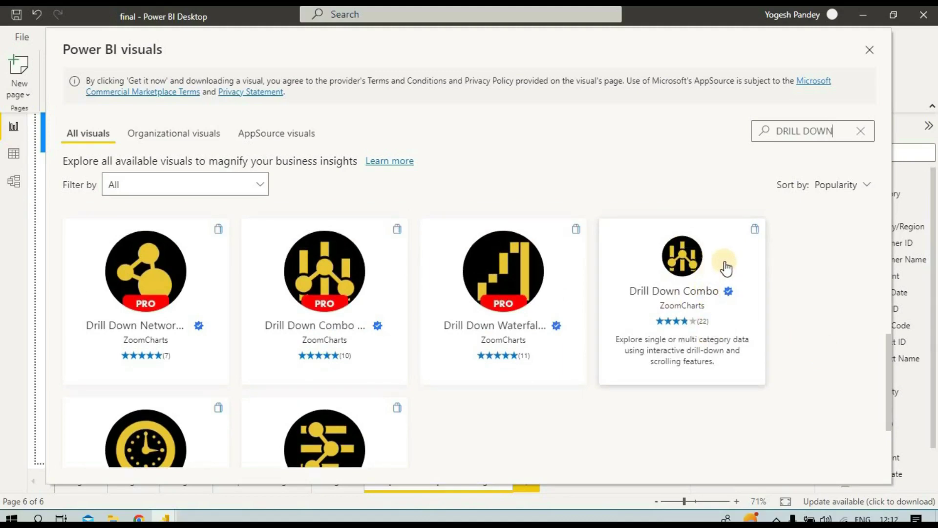
scroll(727, 272, "down", 1)
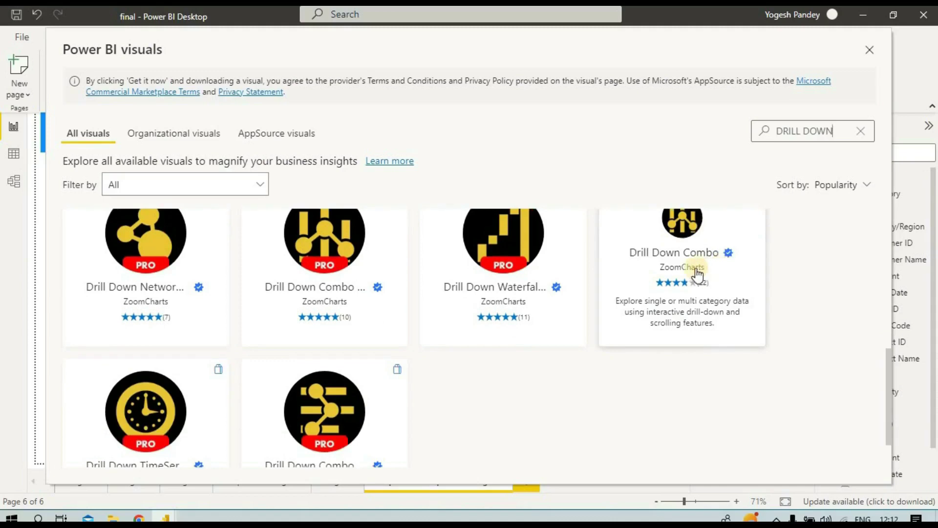
left_click(697, 273)
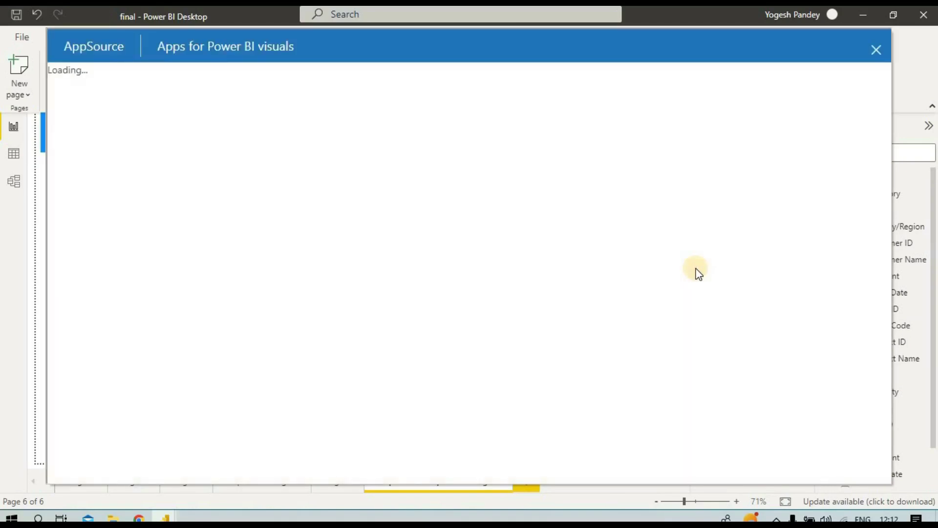
left_click(131, 245)
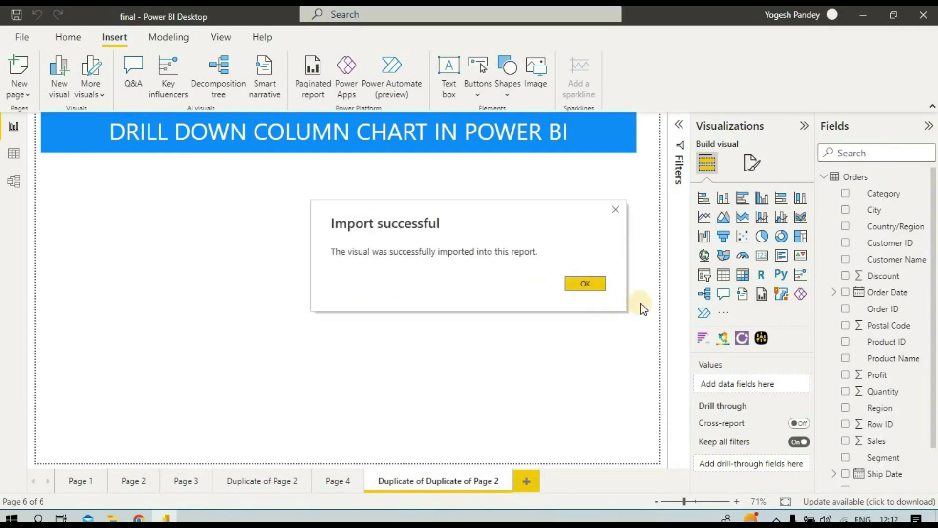
left_click(584, 284)
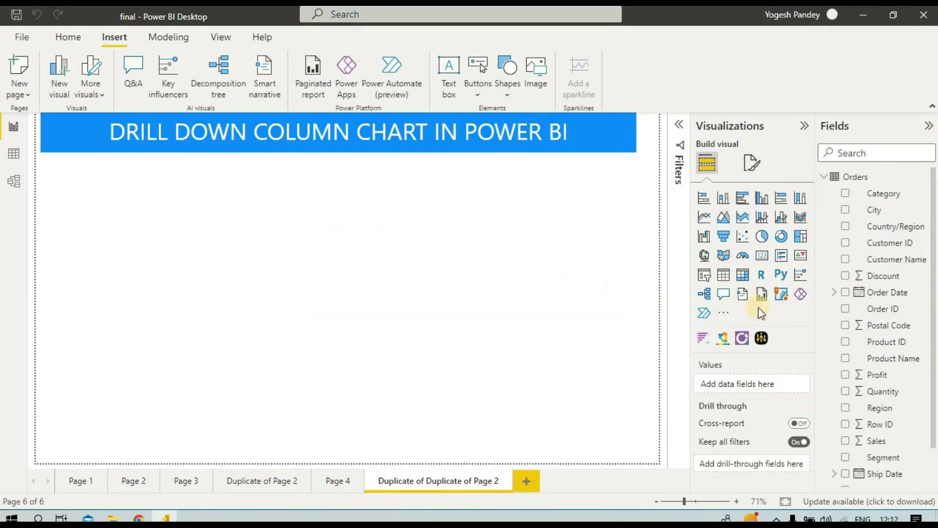
Place a Drill Down Combo visual on the page and extend it downward.
left_click(760, 337)
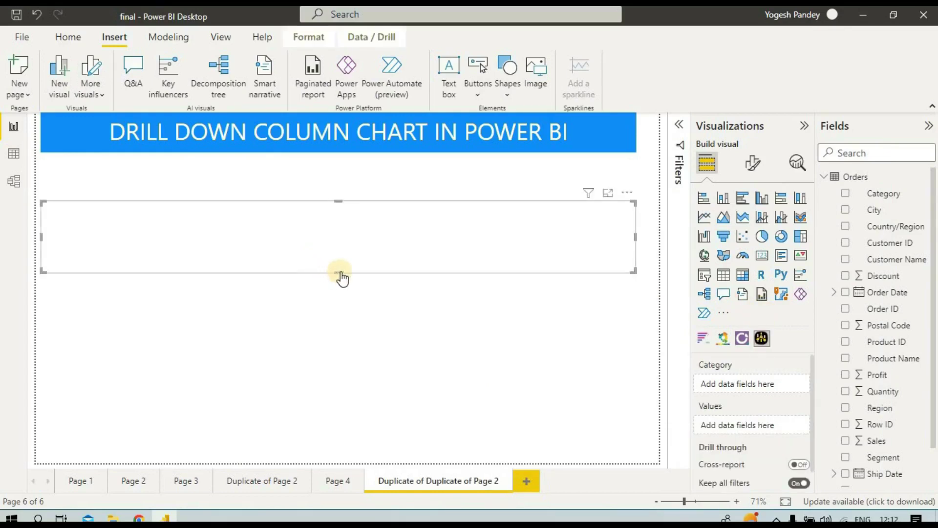
left_click_drag(341, 270, 341, 383)
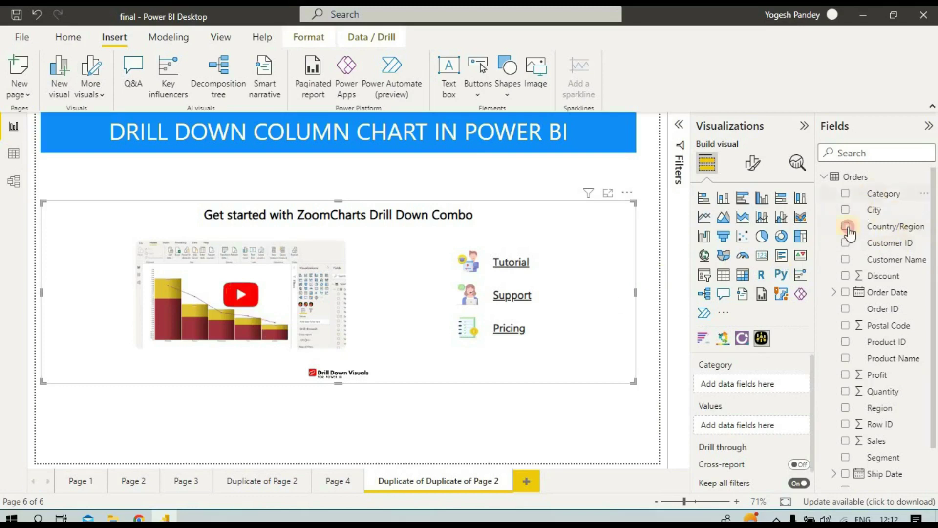
Assign Category from the Orders table to the combo chart's Category and Sales to its Values.
left_click_drag(879, 193, 747, 430)
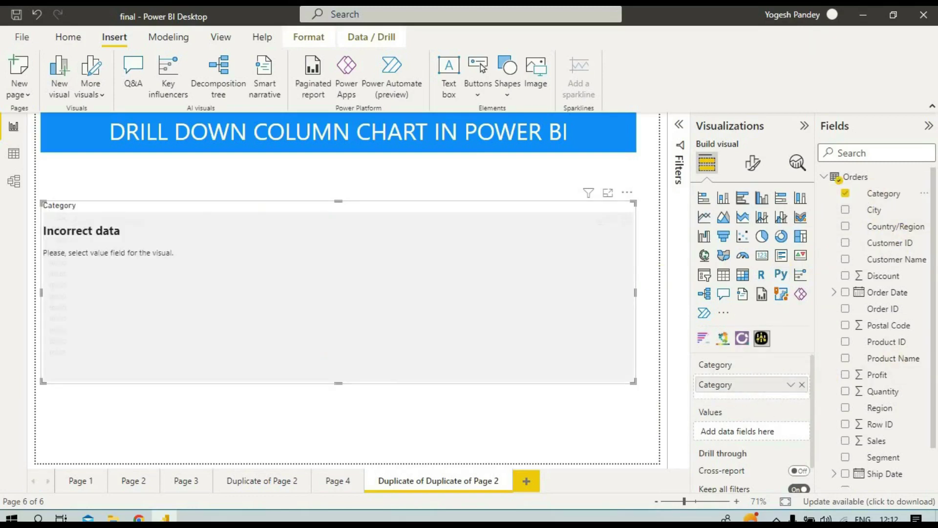
scroll(901, 334, "down", 1)
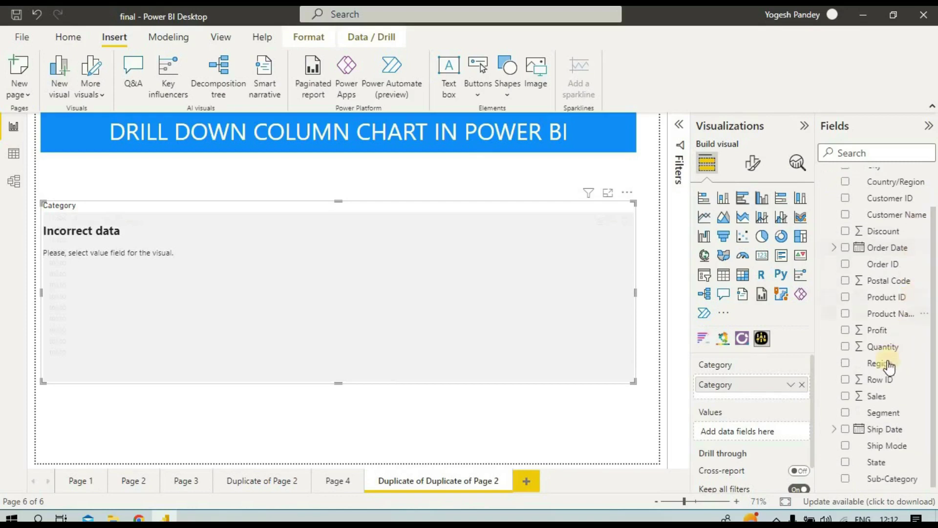
left_click_drag(884, 400, 752, 431)
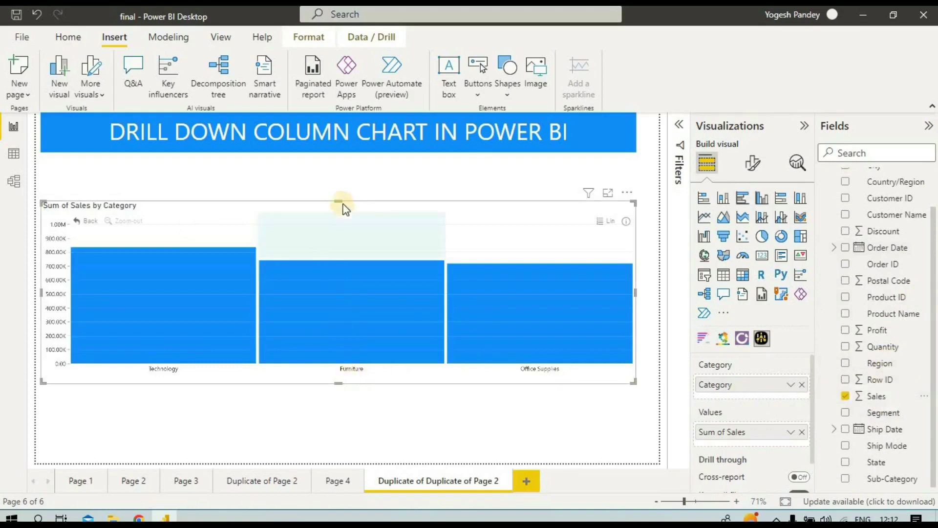
Enlarge the combo chart to fill most of the page area below the title banner.
left_click_drag(341, 208, 355, 168)
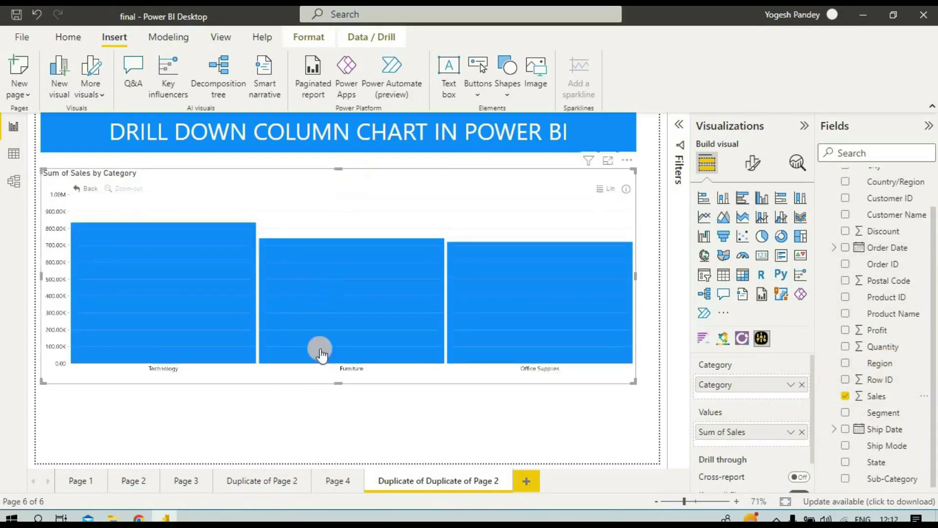
left_click_drag(339, 382, 337, 442)
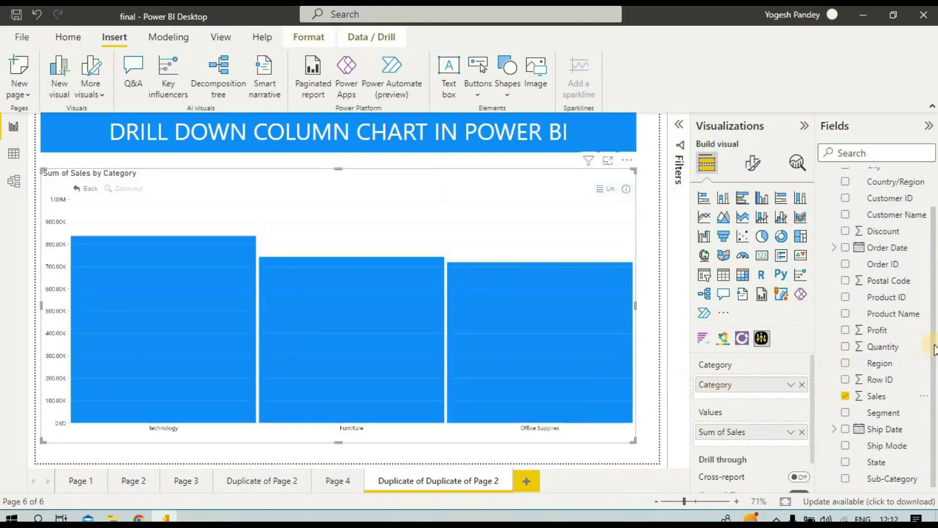
Add Sub-Category below Category as the combo chart's second drill level and drill into the Furniture column.
left_click_drag(893, 482, 769, 404)
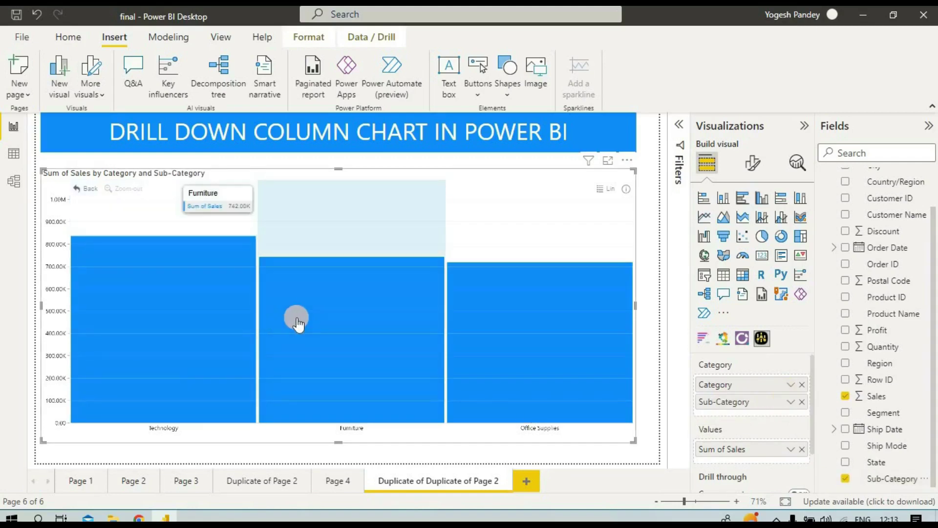
left_click(378, 328)
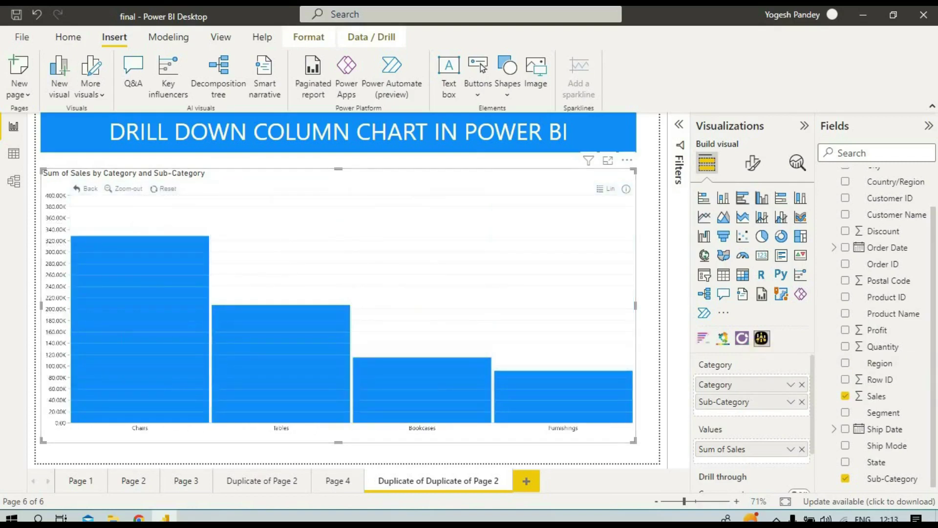
Add Product Name as the third Category level and drill into Furniture again from the top level.
left_click_drag(845, 350, 762, 418)
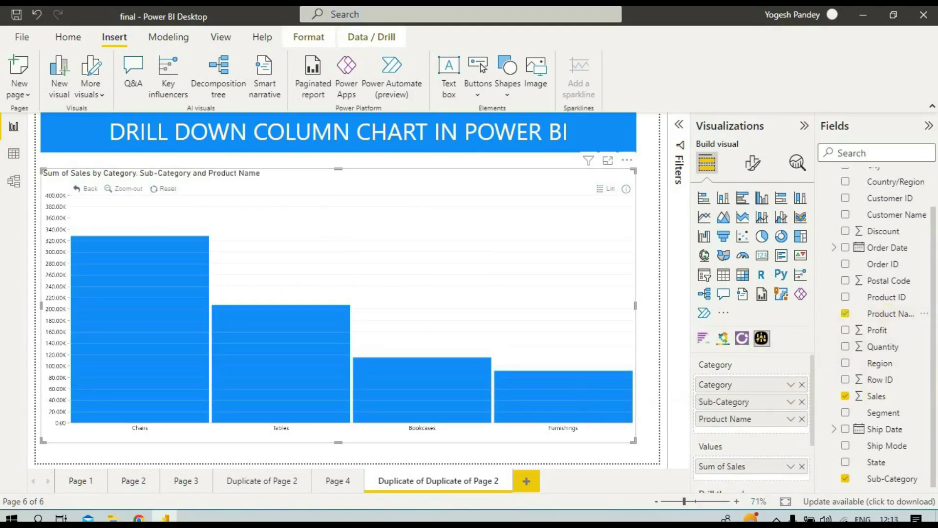
left_click(443, 313)
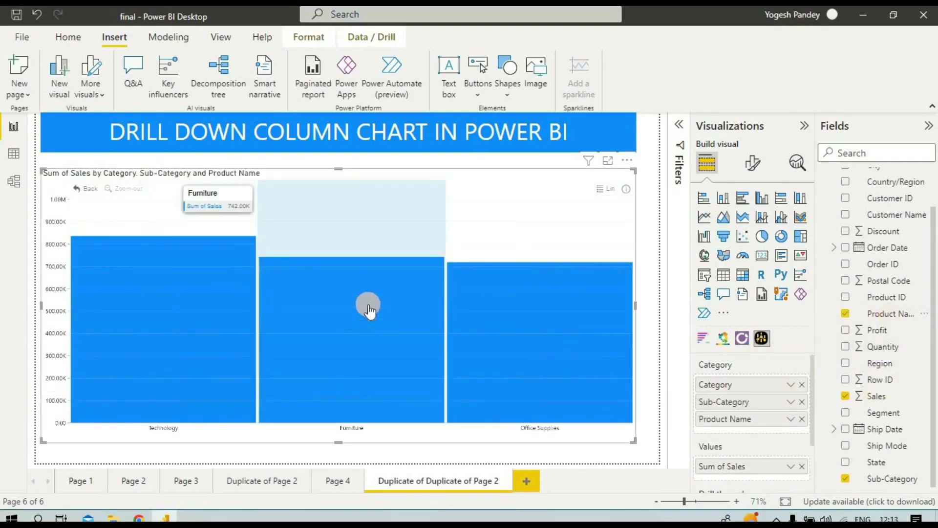
left_click(351, 329)
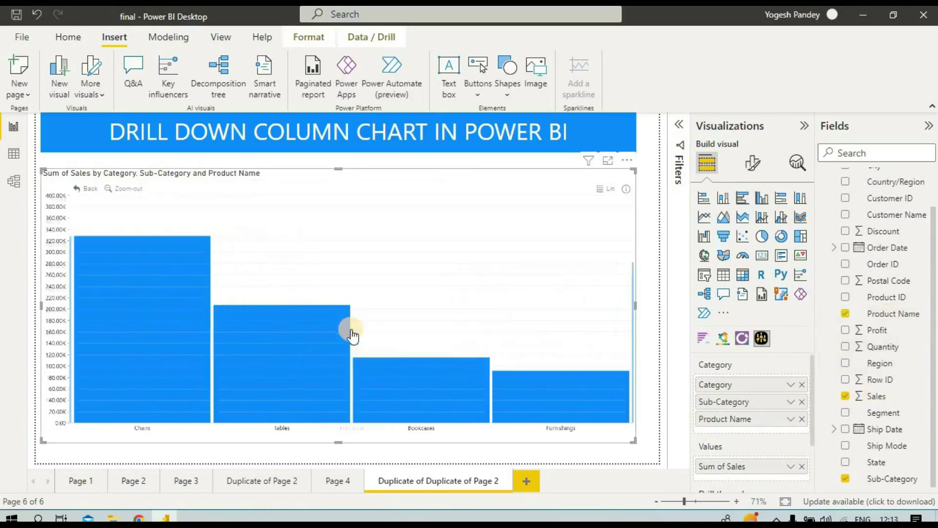
Drill into Tables down to its products, return to the top level and drill into Furniture again.
left_click(313, 377)
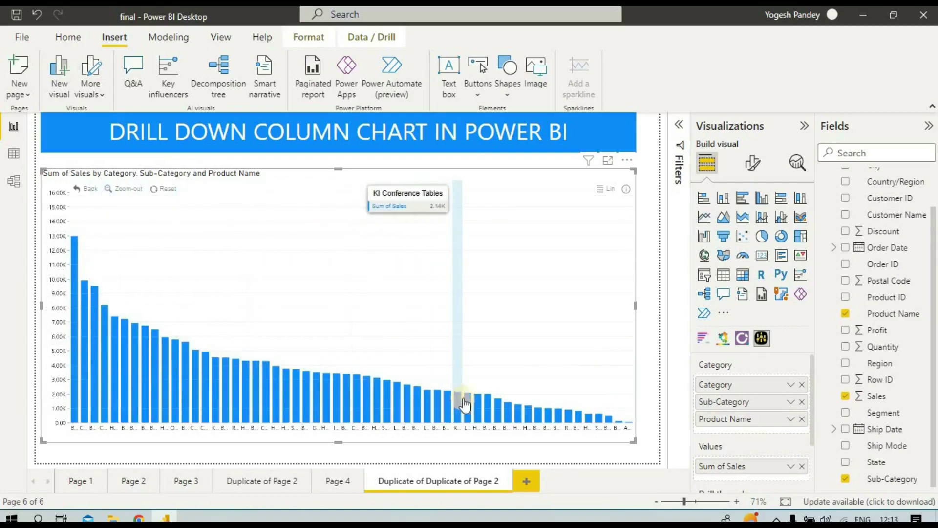
left_click(77, 188)
left_click(77, 188)
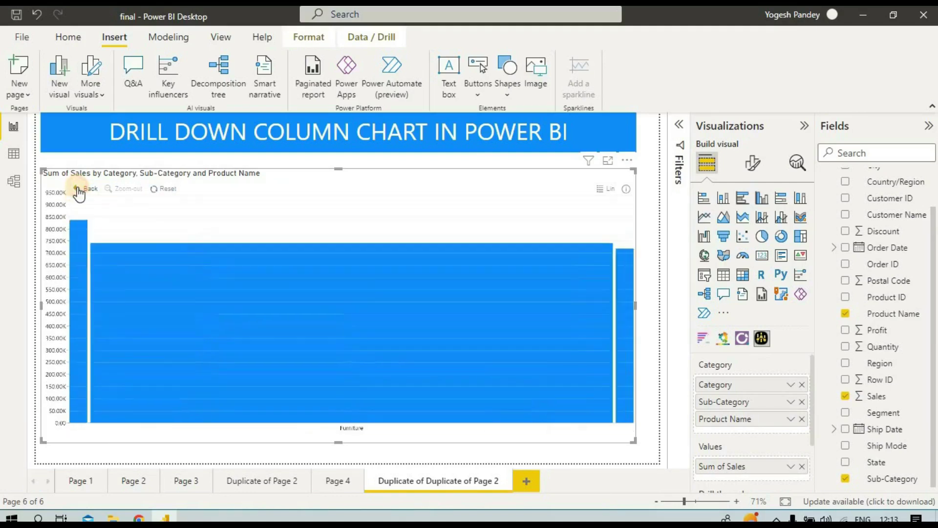
left_click(293, 318)
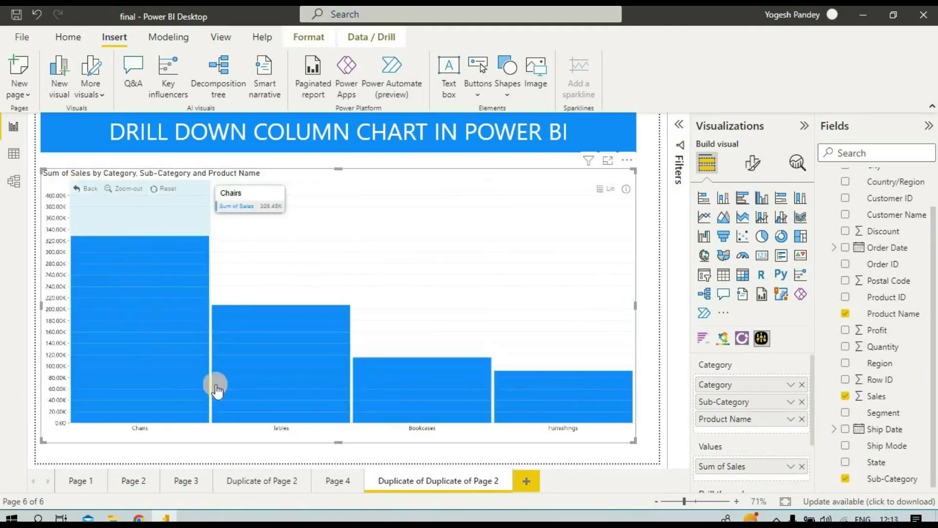
Switch the combo chart's Customization formatting on and back off.
left_click(753, 163)
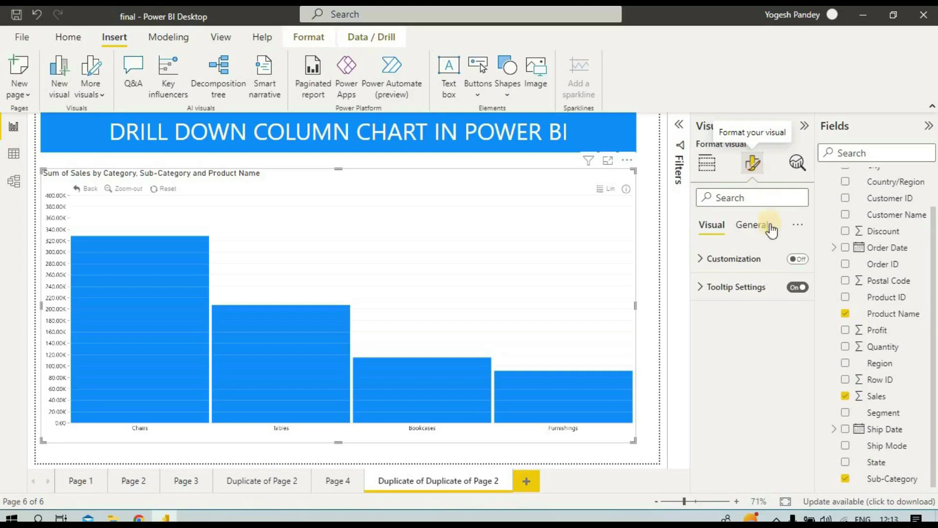
left_click(800, 260)
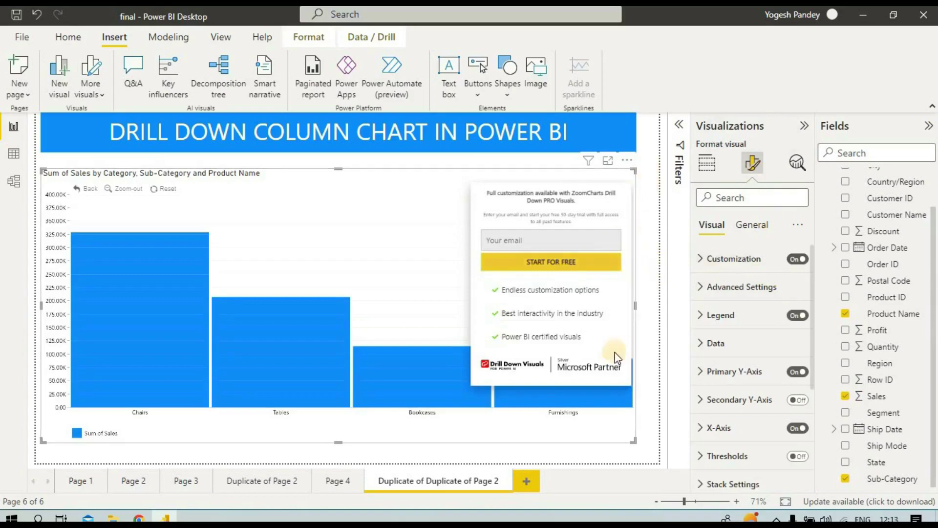
mouse_move(436, 283)
left_click(796, 260)
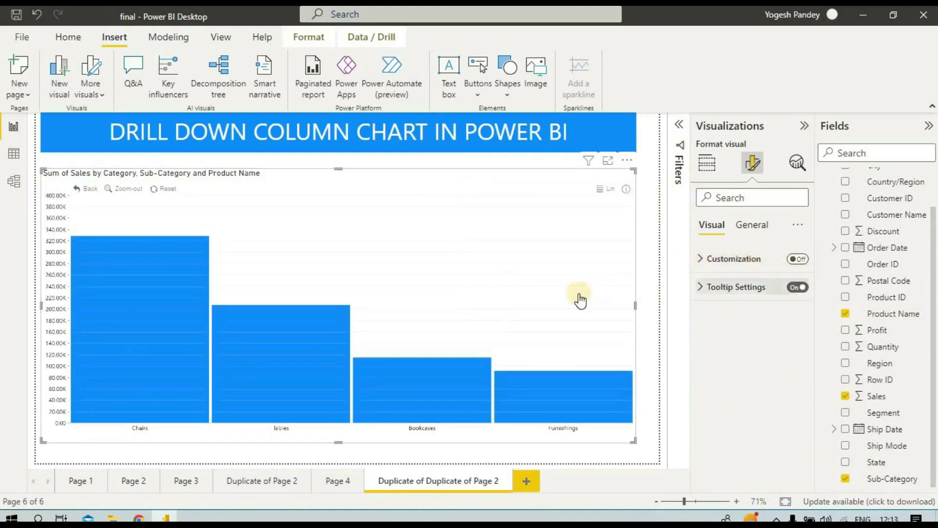
mouse_move(564, 297)
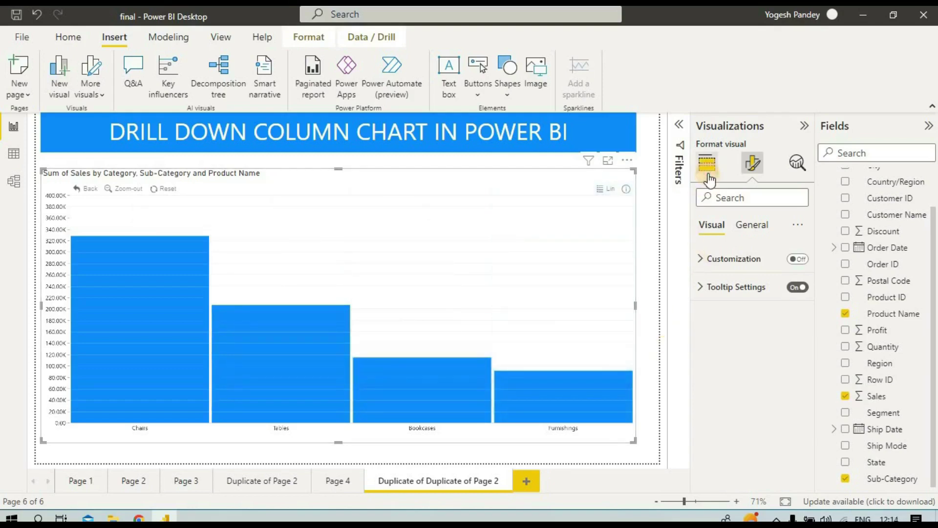
Remove Category, Sub-Category and Product Name from the chart's Category levels and assign Order Date instead.
left_click(708, 173)
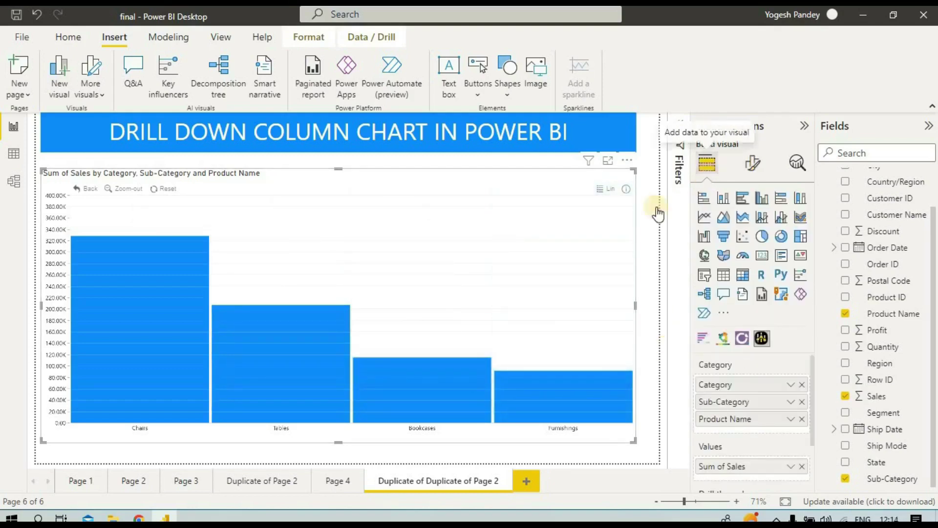
left_click(801, 385)
left_click(801, 386)
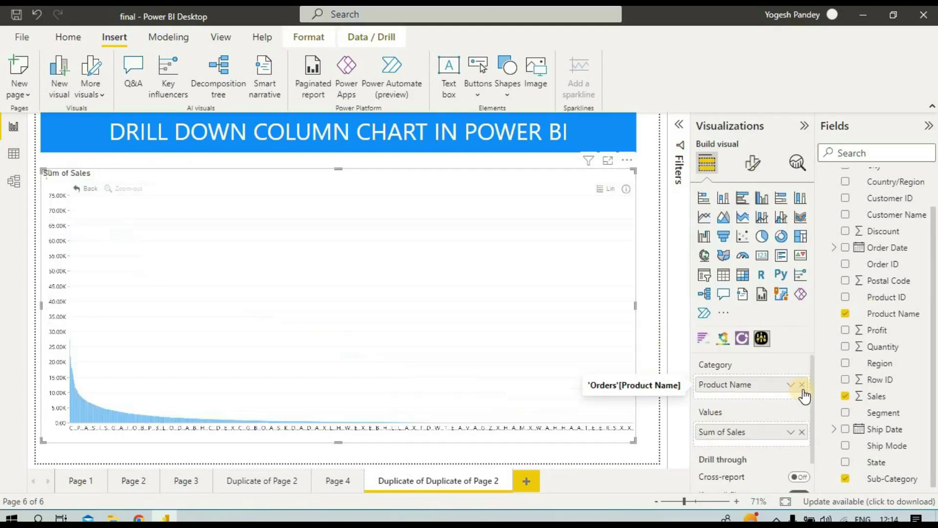
left_click(801, 385)
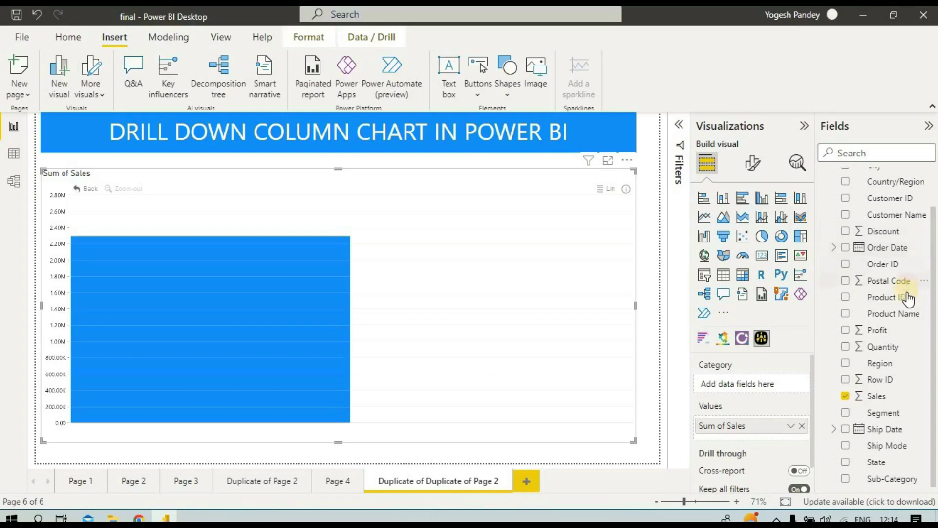
left_click_drag(835, 292, 759, 384)
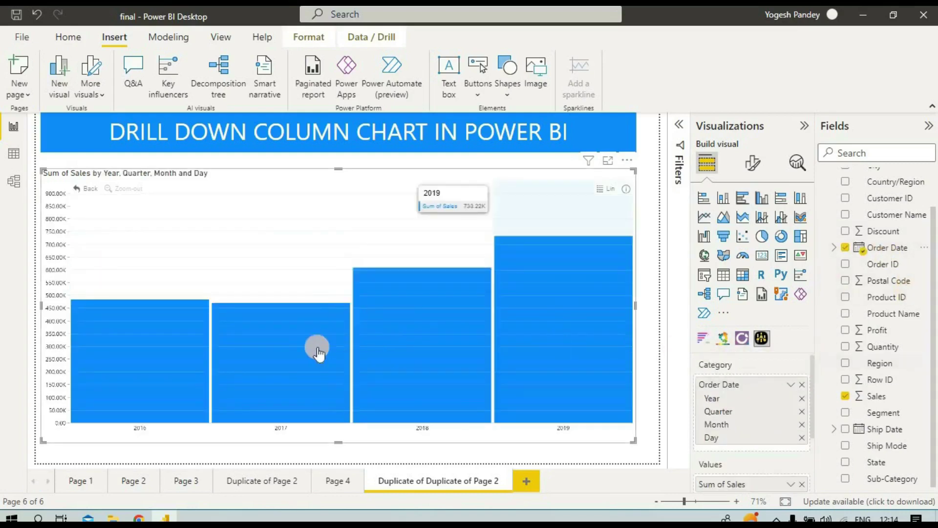
Drill into 2019, Qtr 4 and December down to the days, and go back up to the year level.
left_click(534, 313)
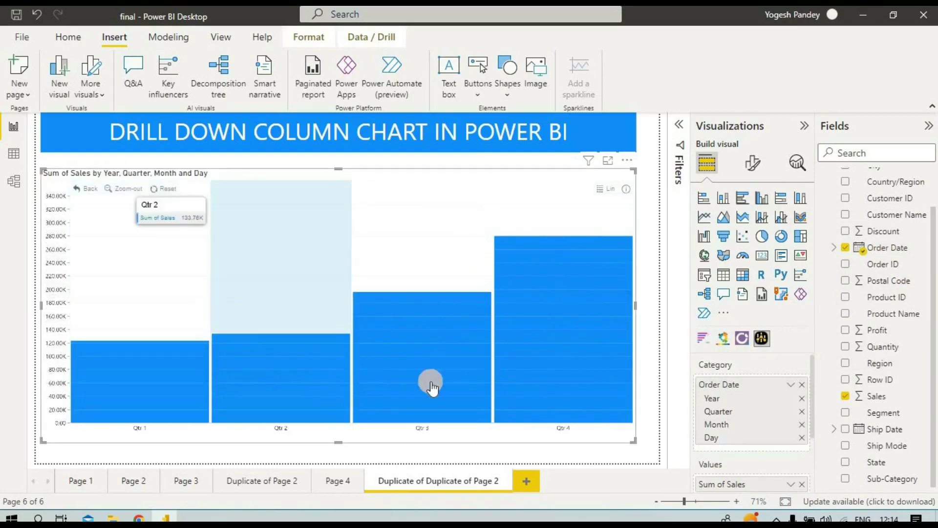
left_click(574, 371)
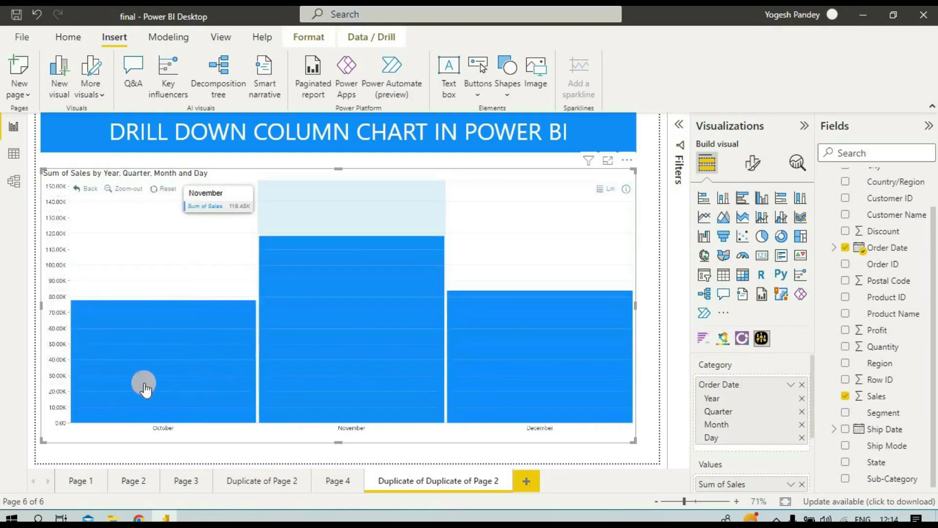
left_click(515, 378)
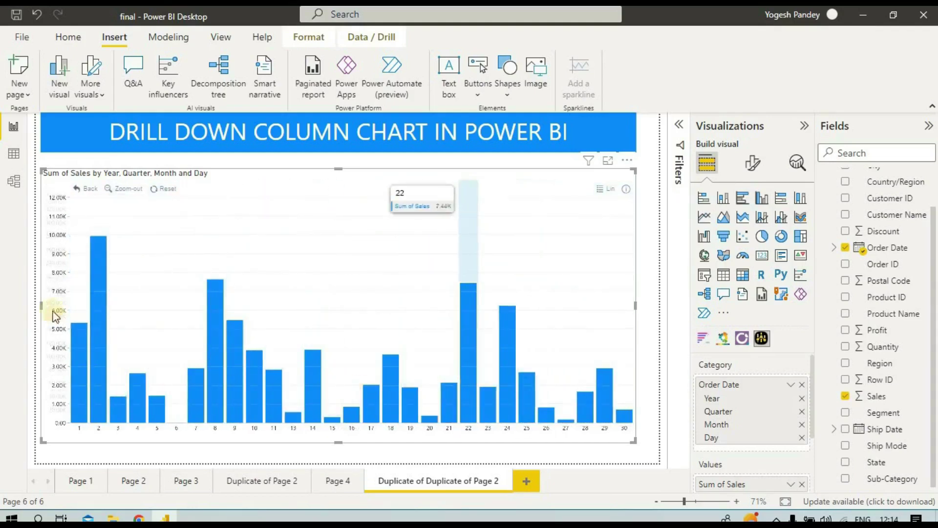
left_click(88, 189)
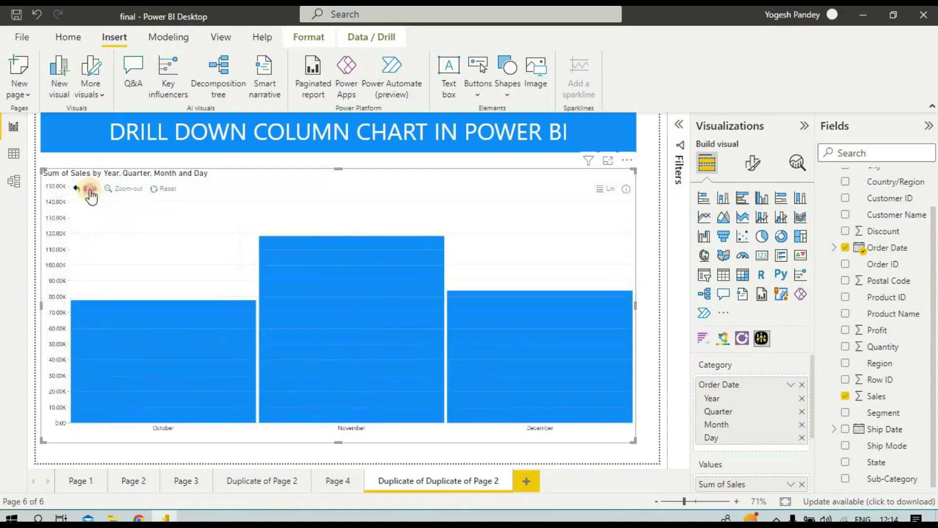
left_click(89, 191)
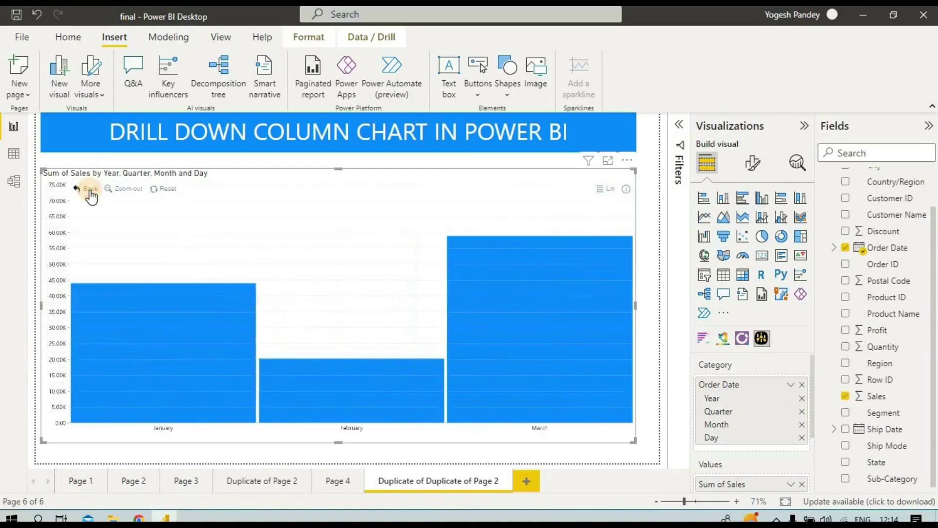
left_click(90, 192)
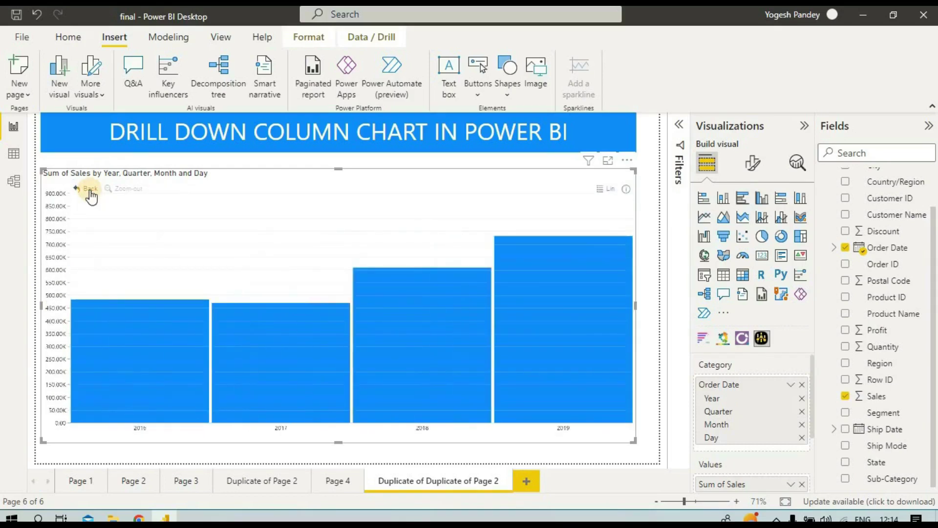
left_click(89, 192)
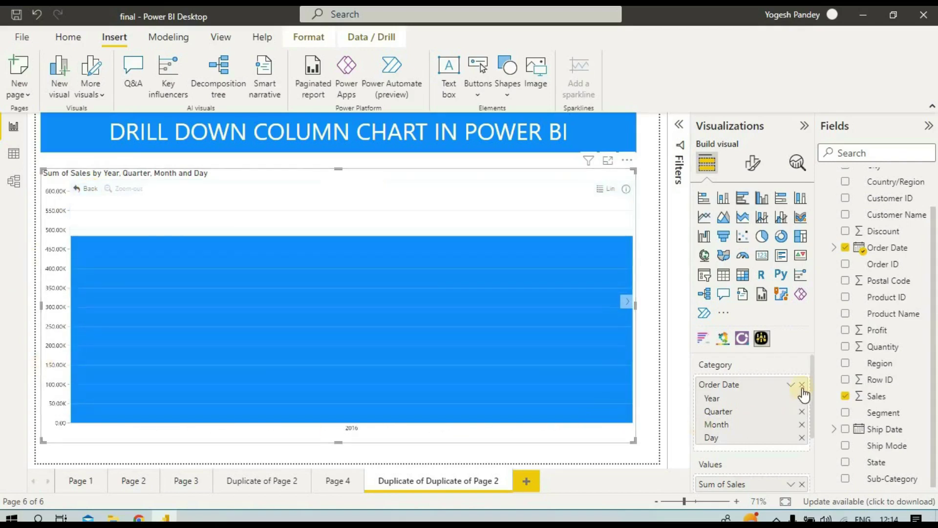
Replace Order Date with State as the chart's Category and add Region as the level below it.
left_click_drag(853, 378, 852, 378)
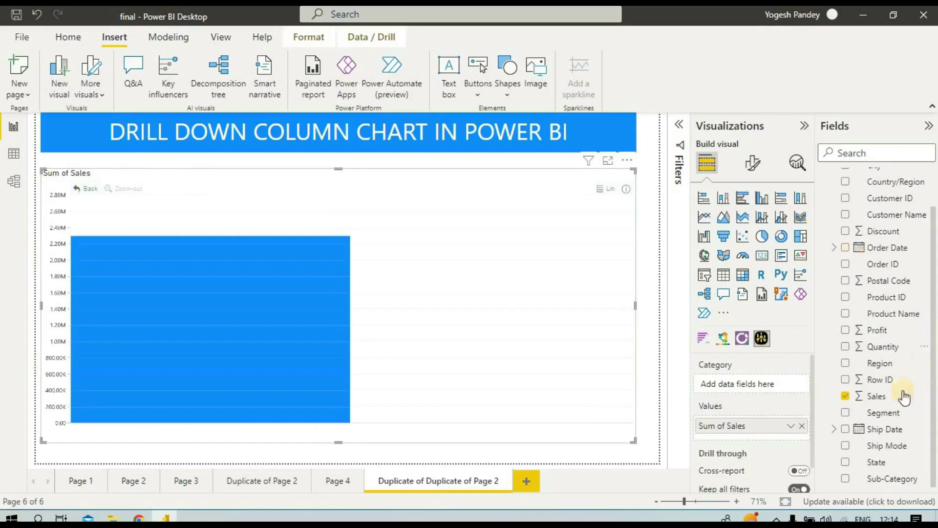
left_click_drag(868, 472, 749, 385)
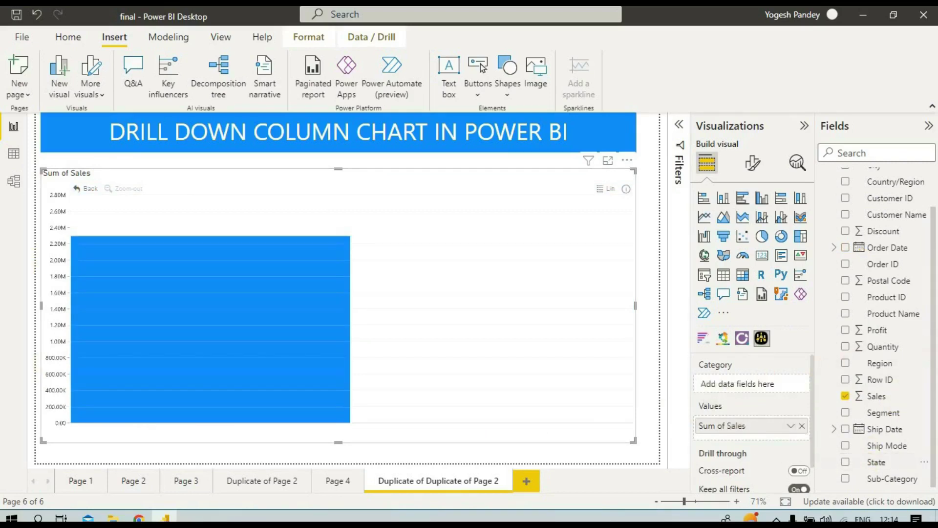
left_click(882, 364)
left_click_drag(819, 451, 751, 424)
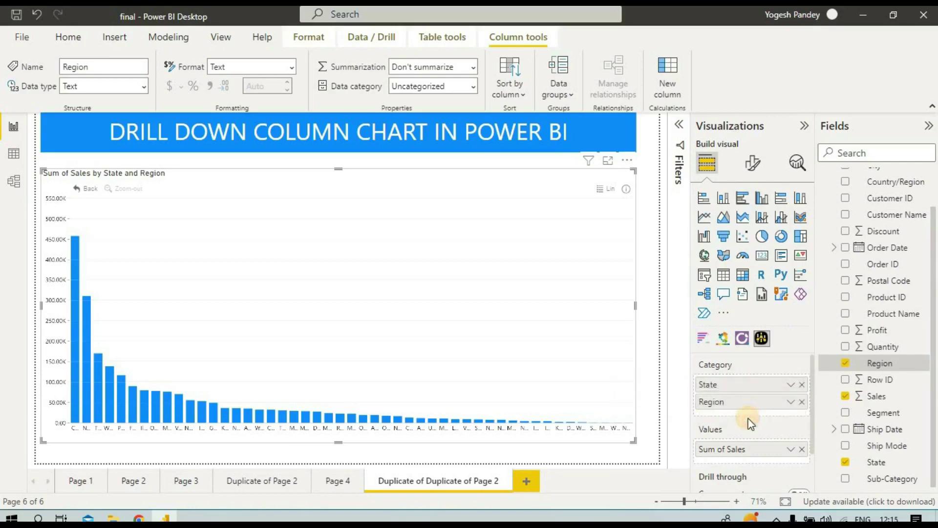
Reorder the Category levels so Region sits above State, and test drilling into the West column and back out.
left_click(802, 397)
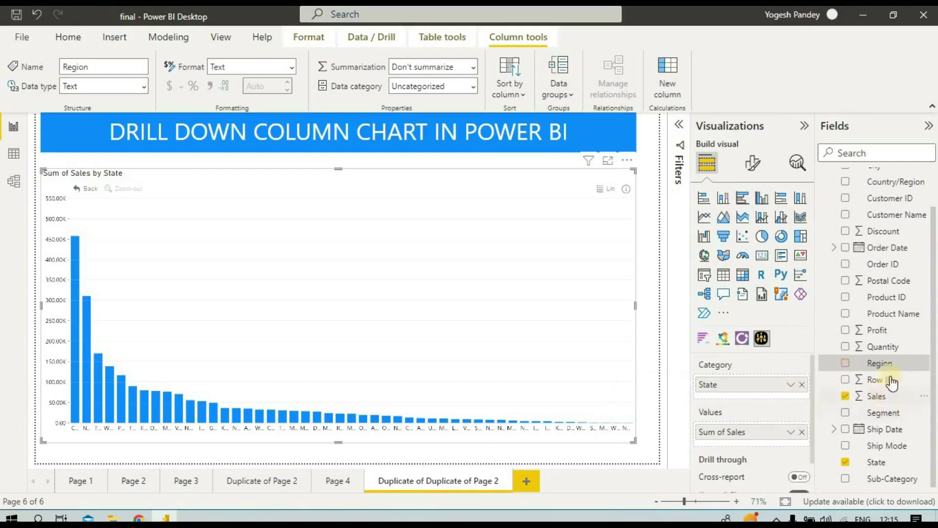
left_click_drag(879, 363, 754, 384)
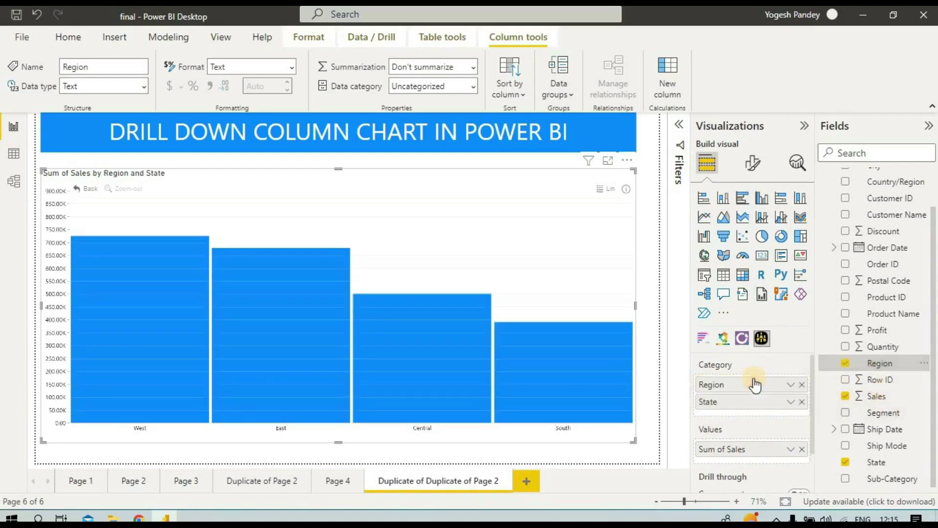
left_click(156, 331)
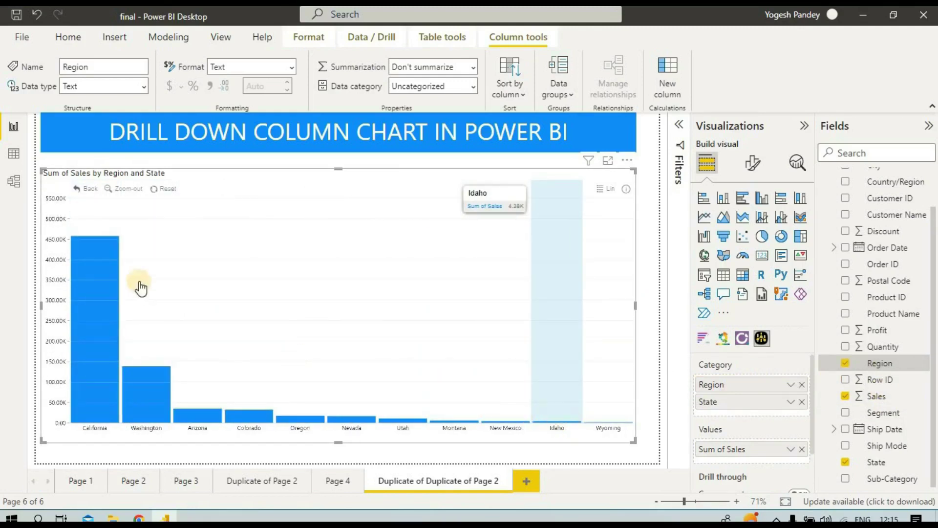
left_click(90, 190)
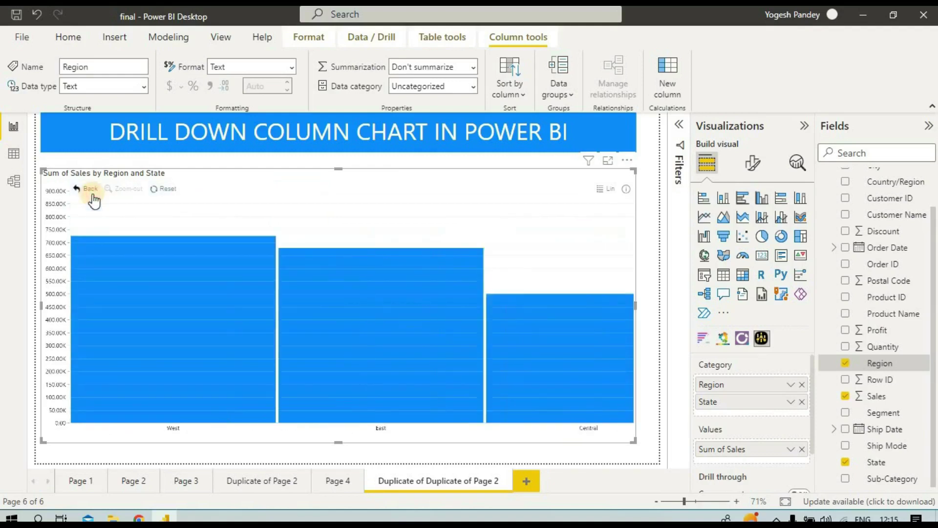
left_click(261, 361)
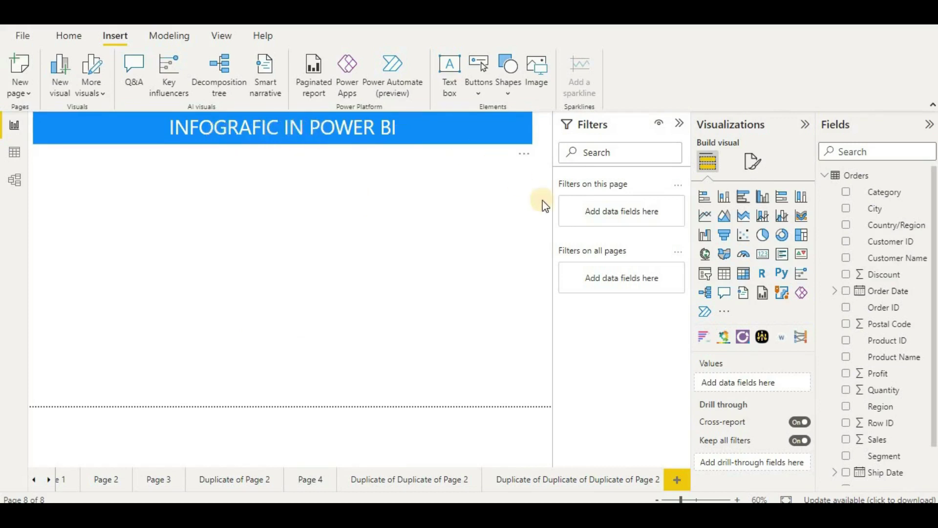
Search the Power BI visuals gallery for "INFO" and import the Infographic Designer visual.
left_click(724, 312)
left_click(746, 319)
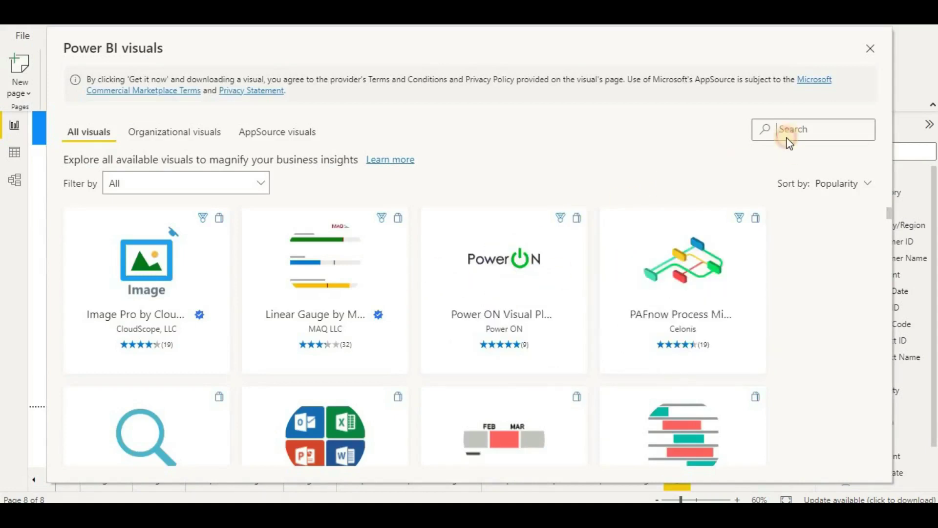
type("INFORA")
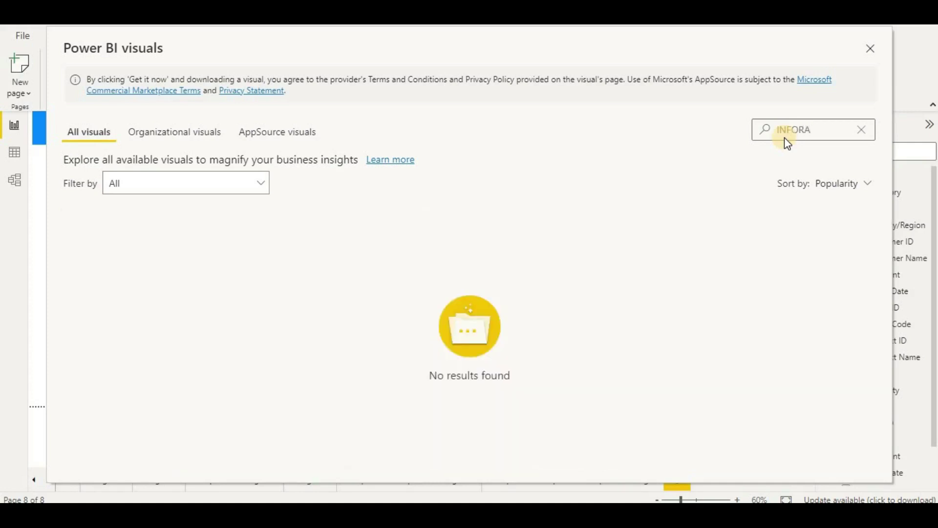
key("BackSpace")
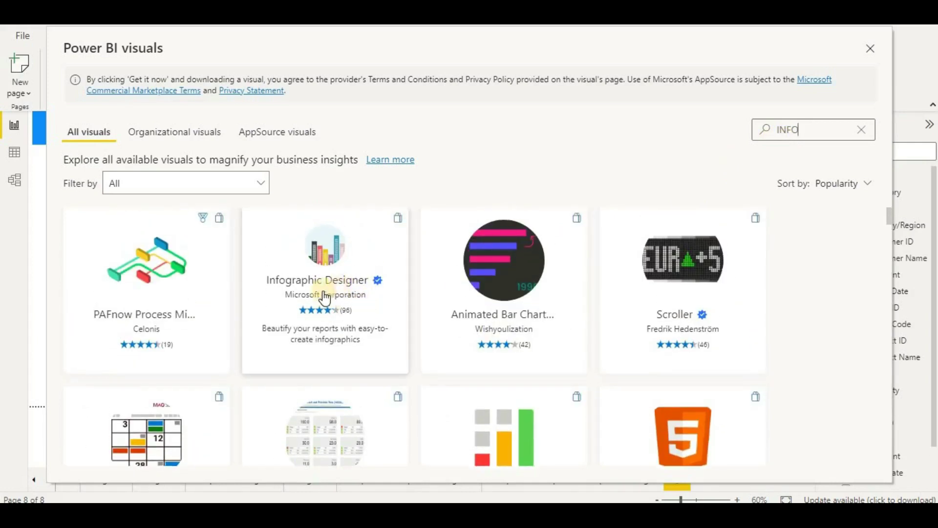
left_click(325, 295)
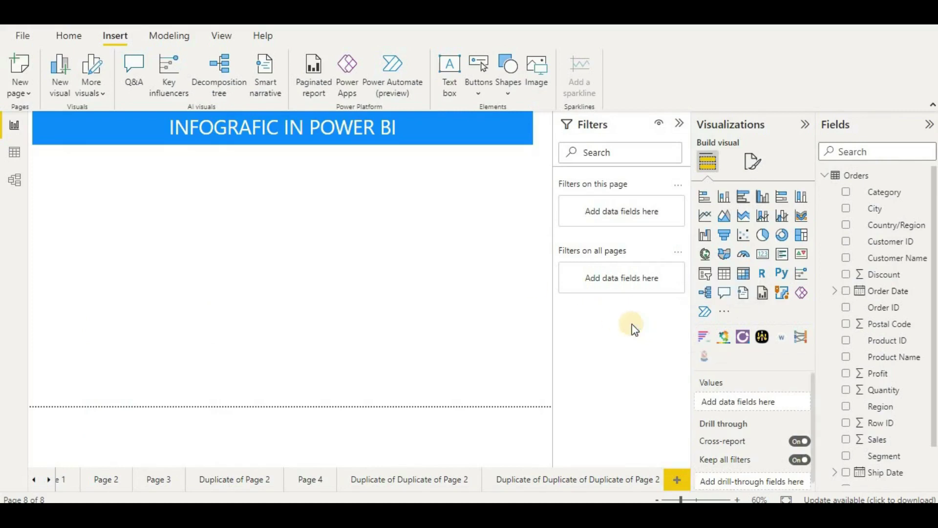
Insert an Infographic Designer visual on the page and extend its height to nearly the bottom of the page.
left_click(586, 292)
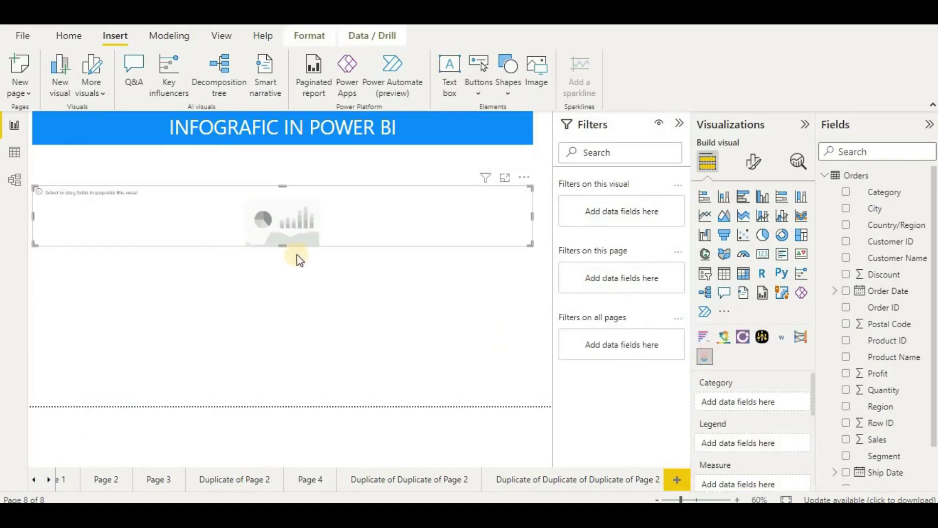
left_click_drag(286, 245, 291, 372)
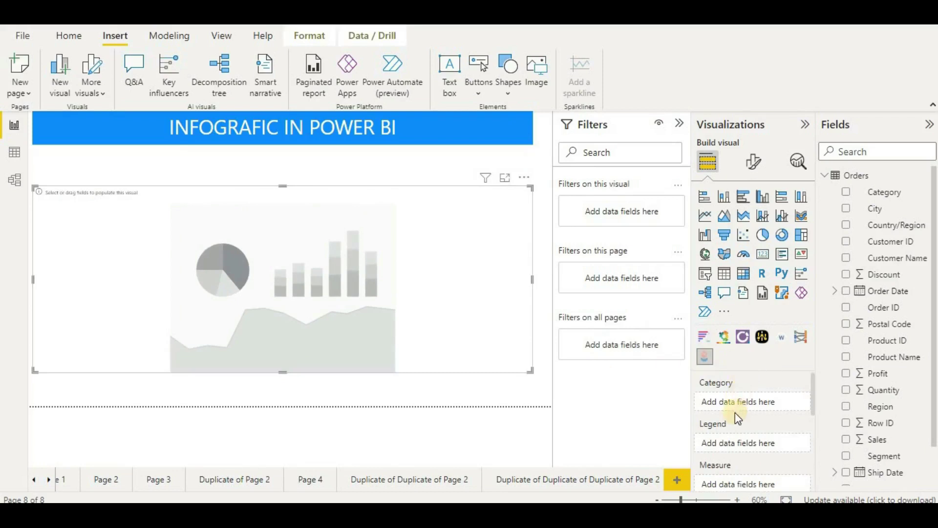
Assign the Category field to the visual's Category and the Sales field to its Measure.
left_click_drag(886, 192, 762, 403)
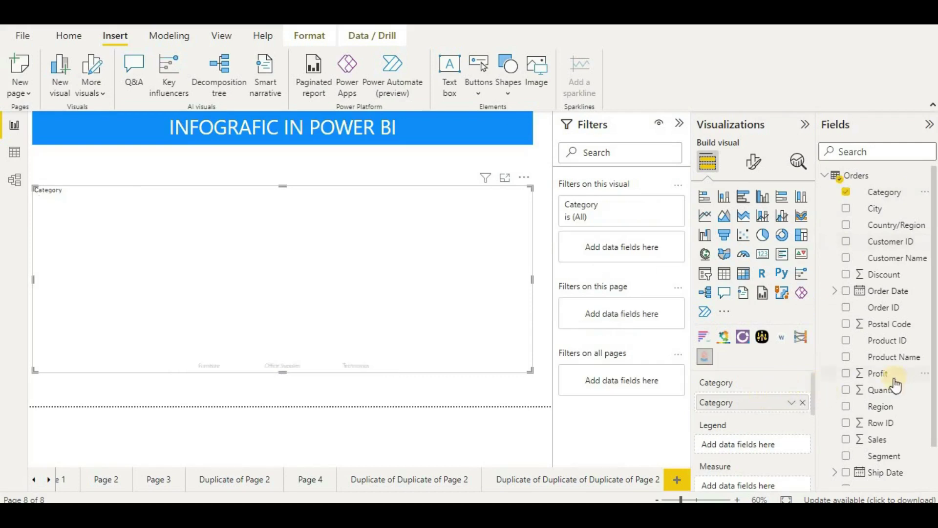
scroll(881, 427, "down", 2)
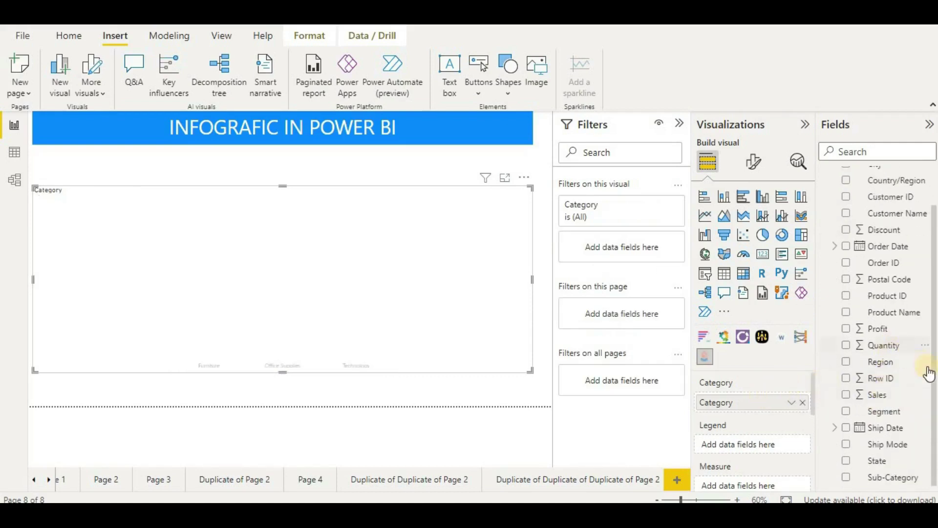
left_click_drag(876, 394, 790, 454)
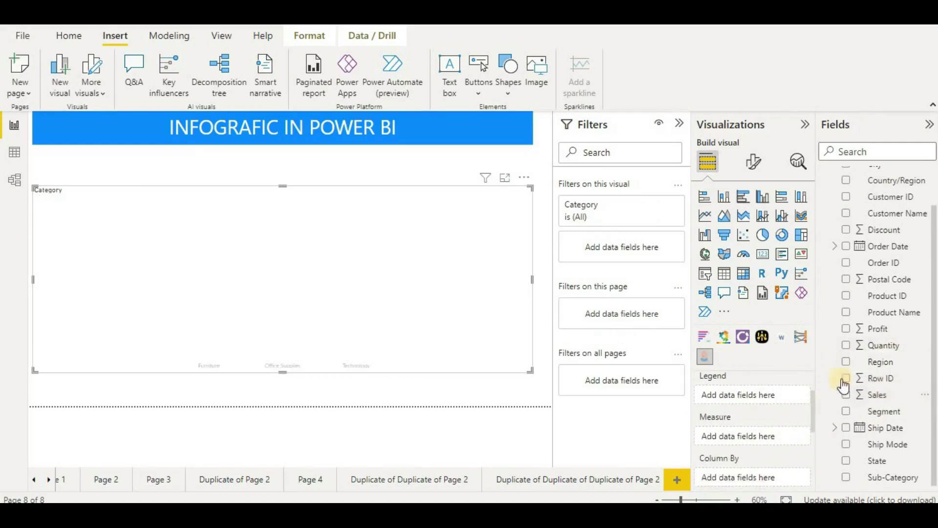
left_click_drag(862, 394, 747, 432)
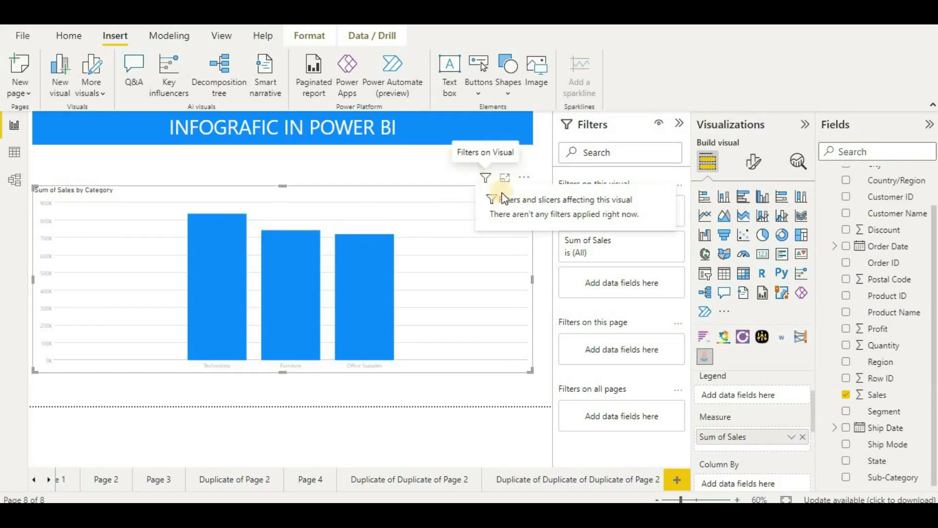
Replace the default rectangle in the Mark Designer with the solid narrow diamond from the Basic shapes.
left_click(540, 269)
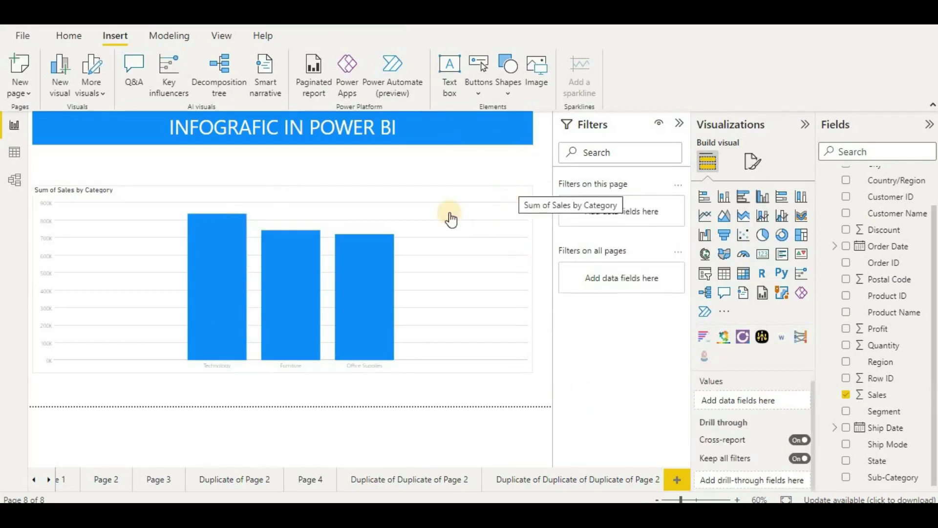
left_click(515, 213)
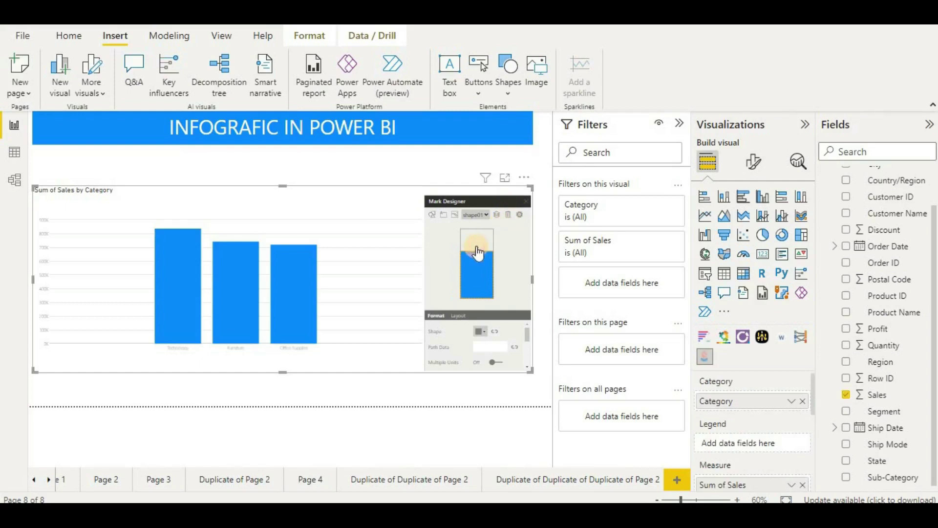
left_click(507, 215)
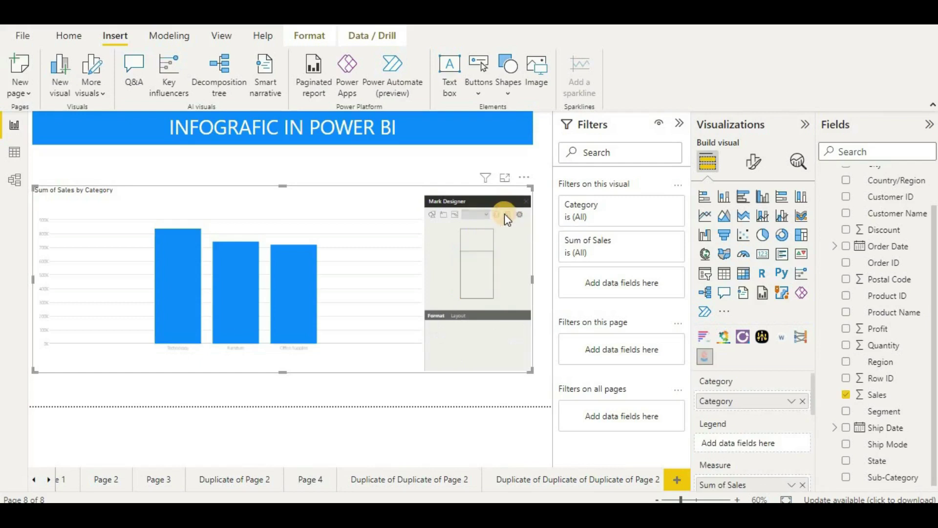
left_click(434, 215)
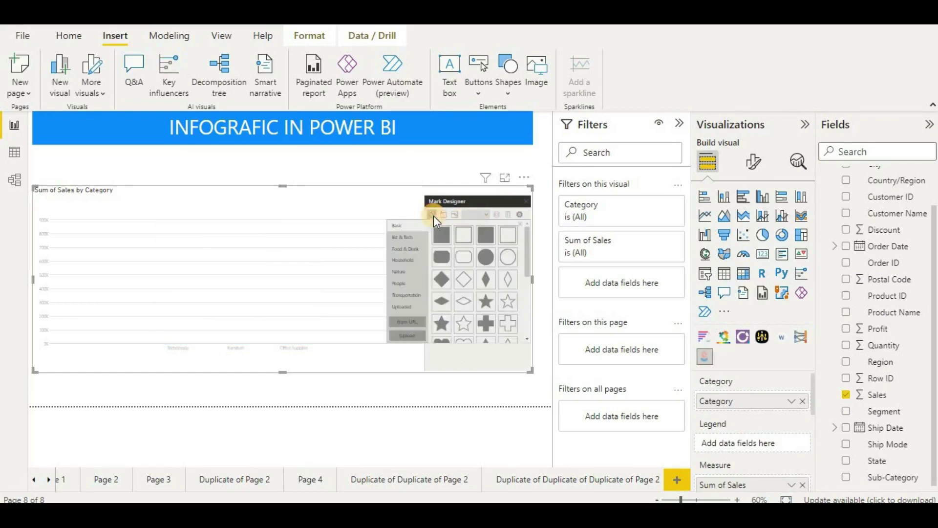
left_click(486, 280)
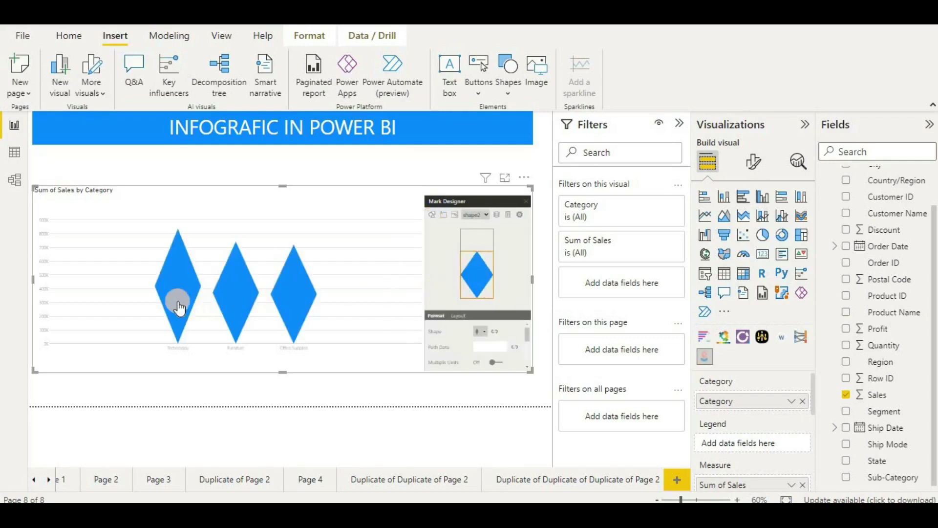
Try adding the wine glass shape from the Food & Drink category to the mark.
left_click(430, 216)
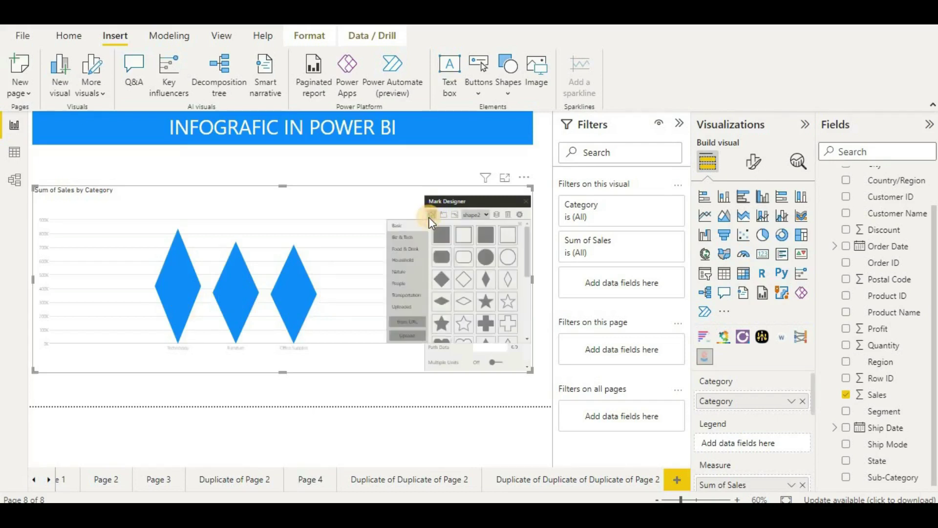
left_click(405, 249)
left_click(439, 256)
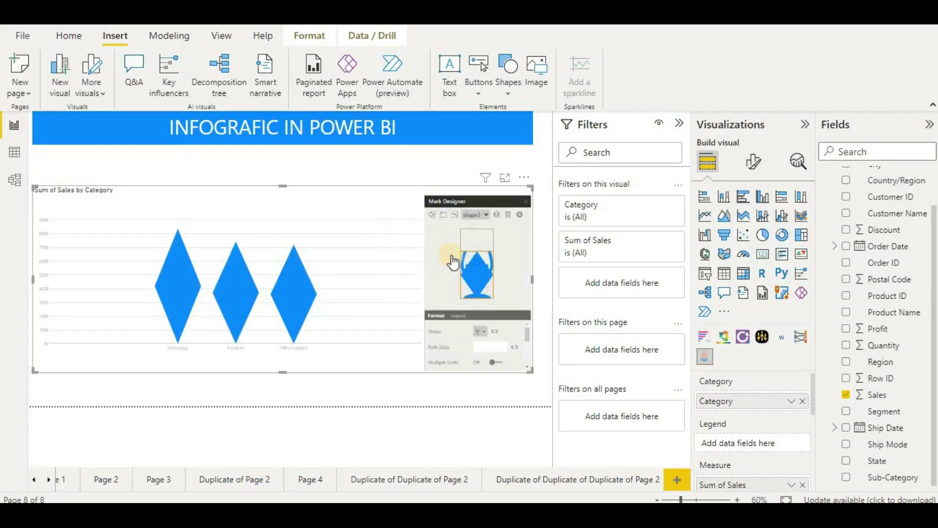
Try adding the office chair shape from the Household category to the mark.
left_click(432, 216)
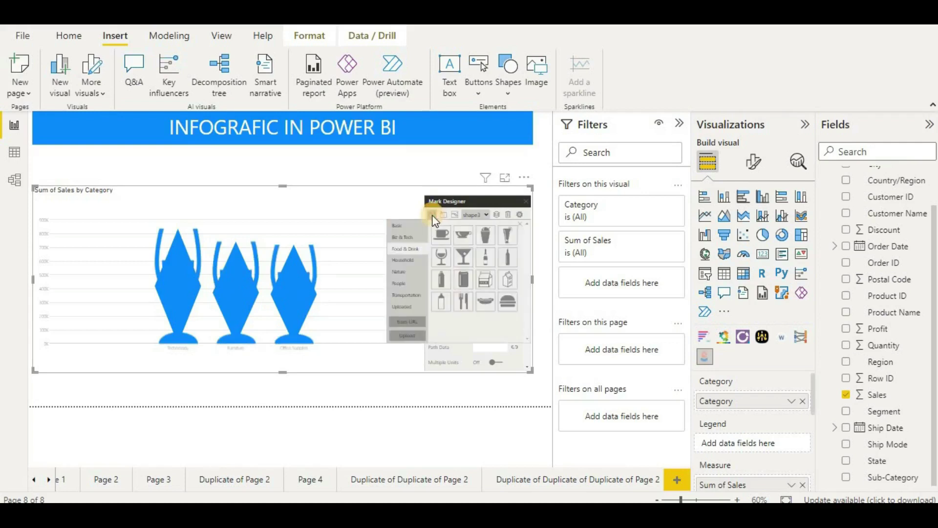
left_click(416, 263)
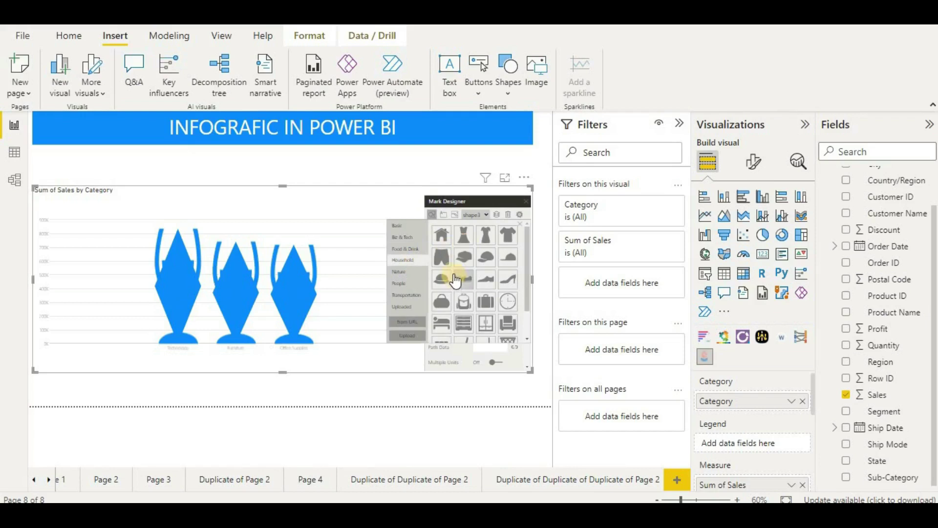
scroll(455, 281, "down", 2)
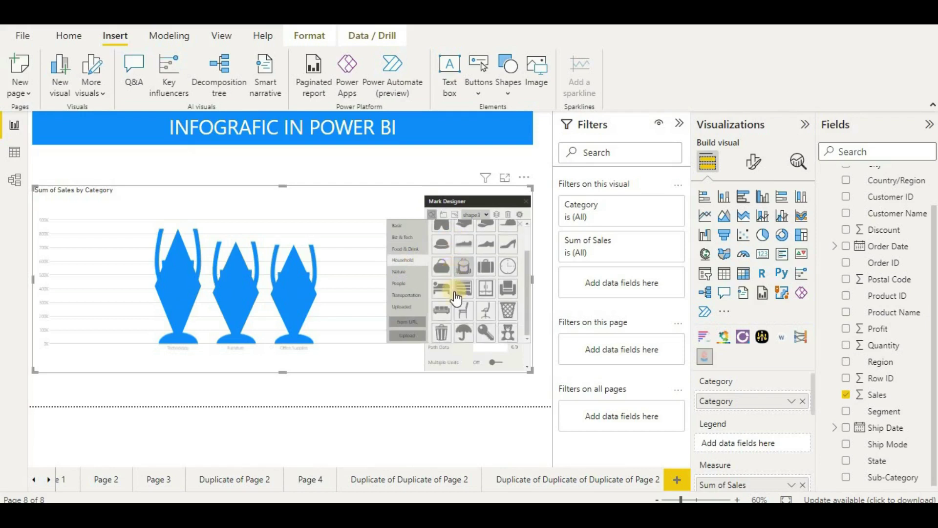
left_click(479, 314)
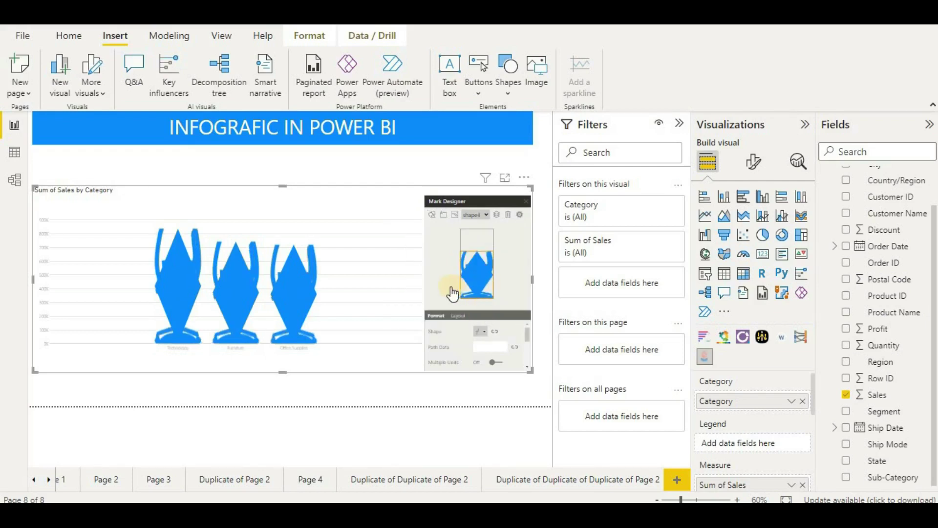
left_click(450, 279)
Try stacking two Household chair shapes and a bed shape on the mark.
left_click(431, 214)
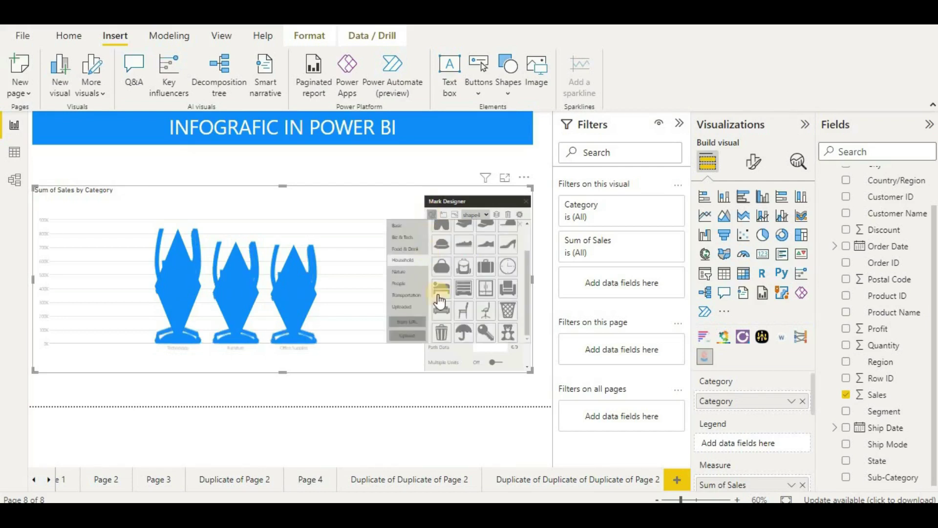
left_click(466, 315)
left_click(465, 312)
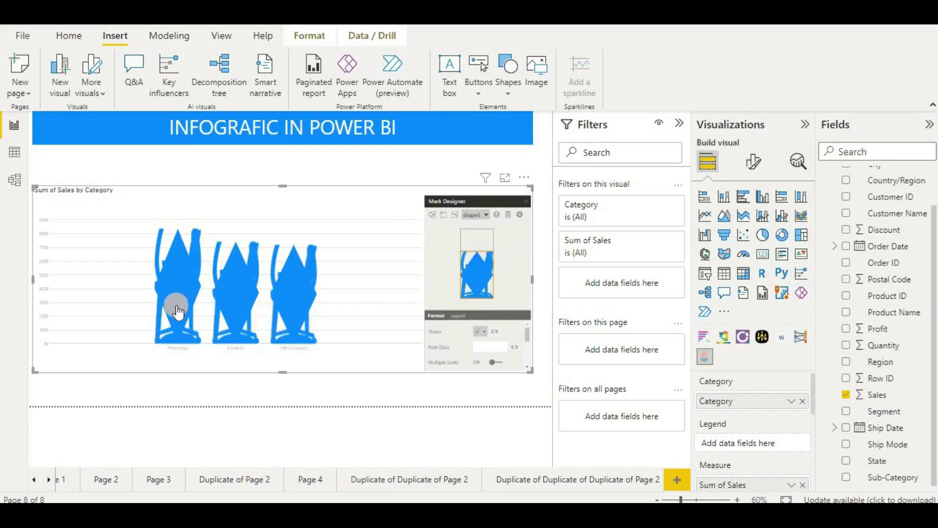
left_click(429, 215)
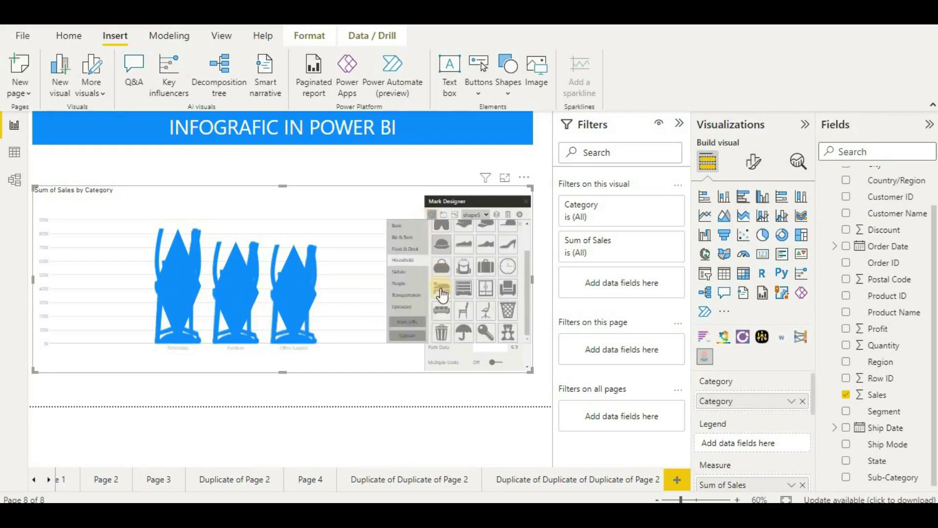
left_click(459, 311)
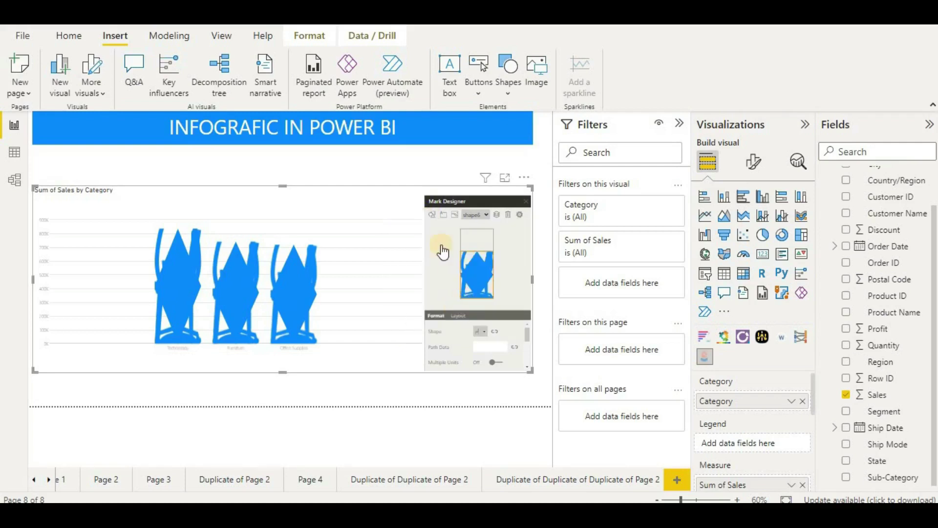
left_click(434, 216)
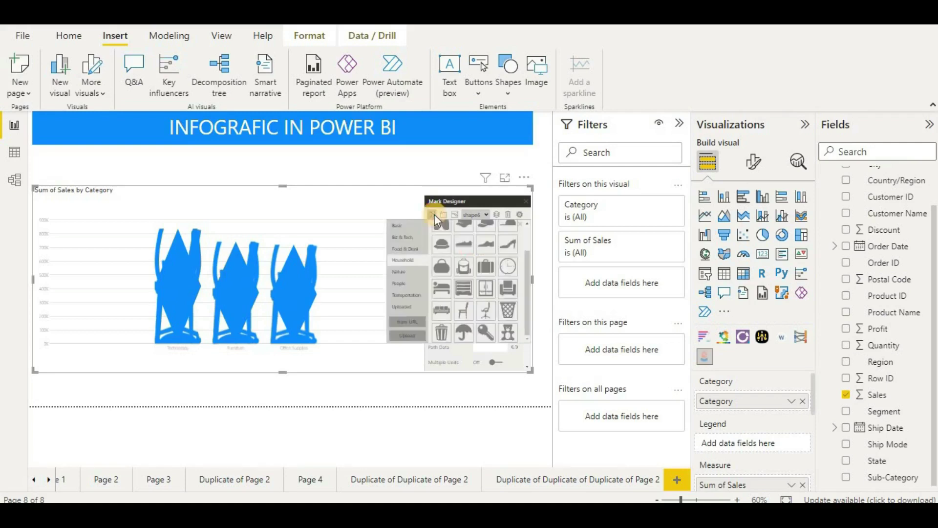
left_click(442, 299)
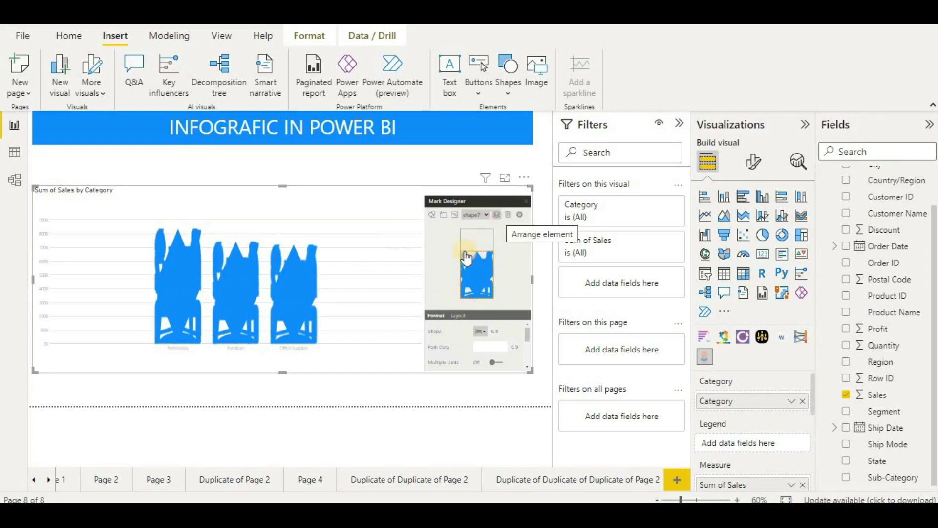
Delete all the stacked shapes, including the diamond, from the mark.
left_click(508, 218)
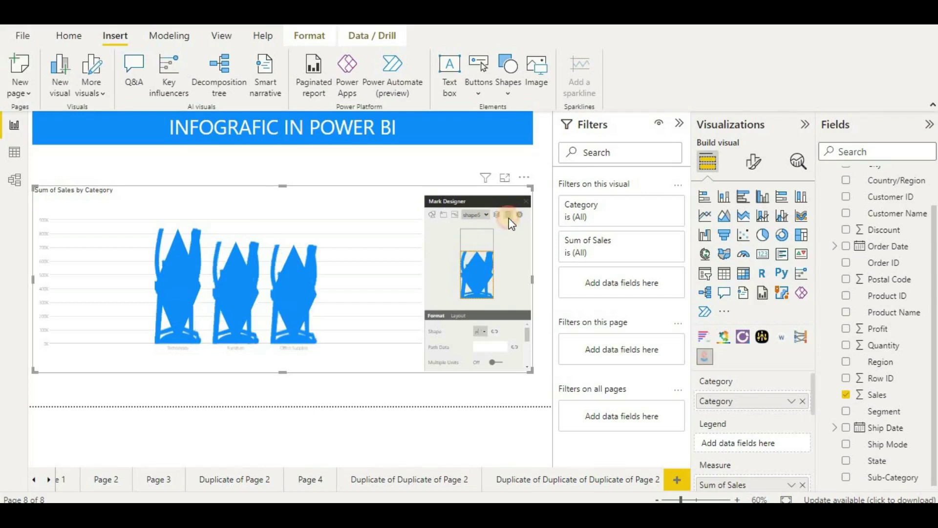
left_click(508, 218)
left_click(508, 218)
left_click(508, 217)
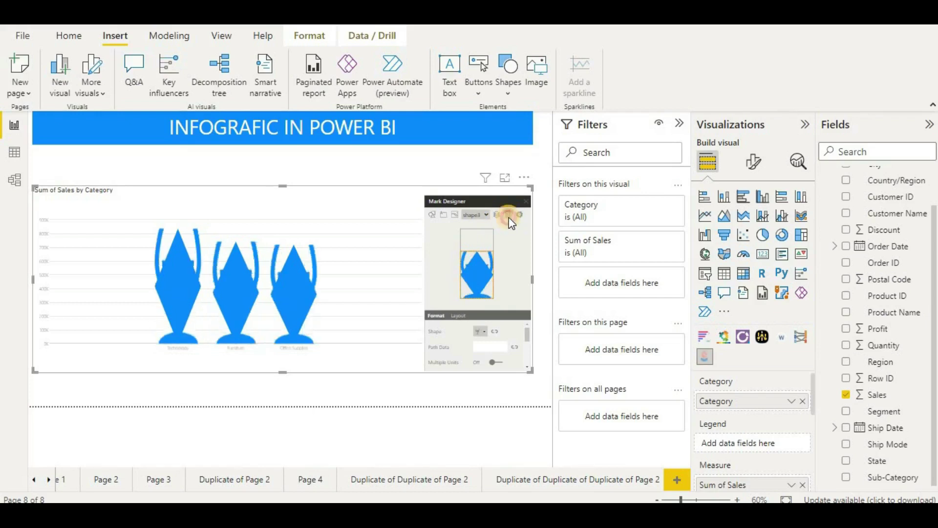
left_click(508, 218)
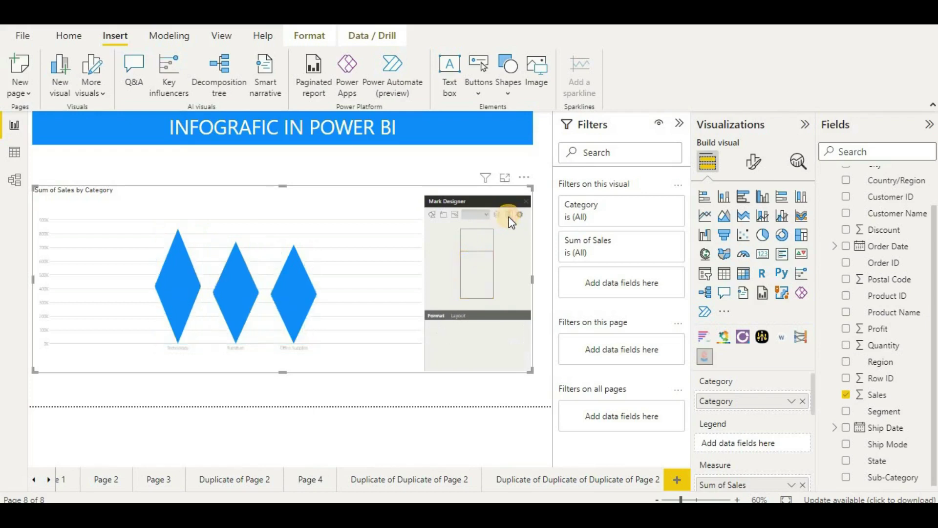
Try the Household bed shape as the mark and delete it again.
left_click(432, 216)
left_click(439, 290)
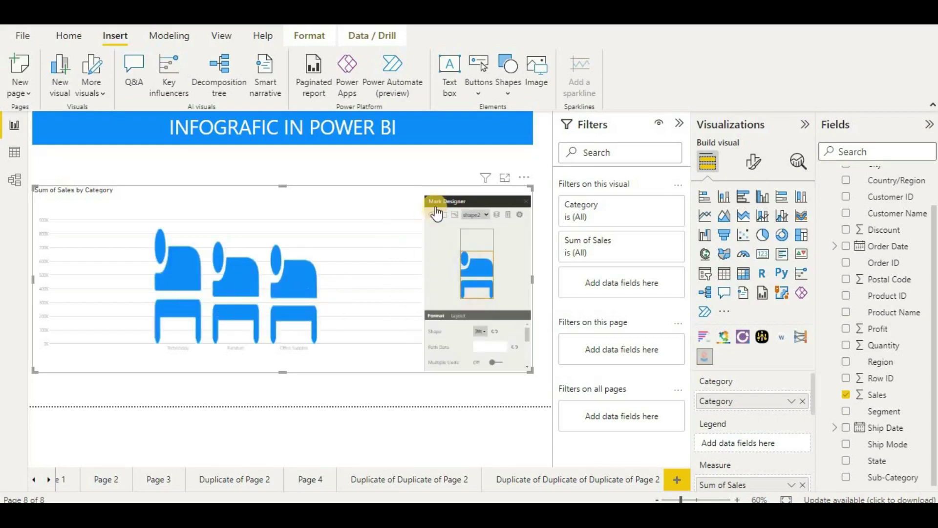
left_click(507, 215)
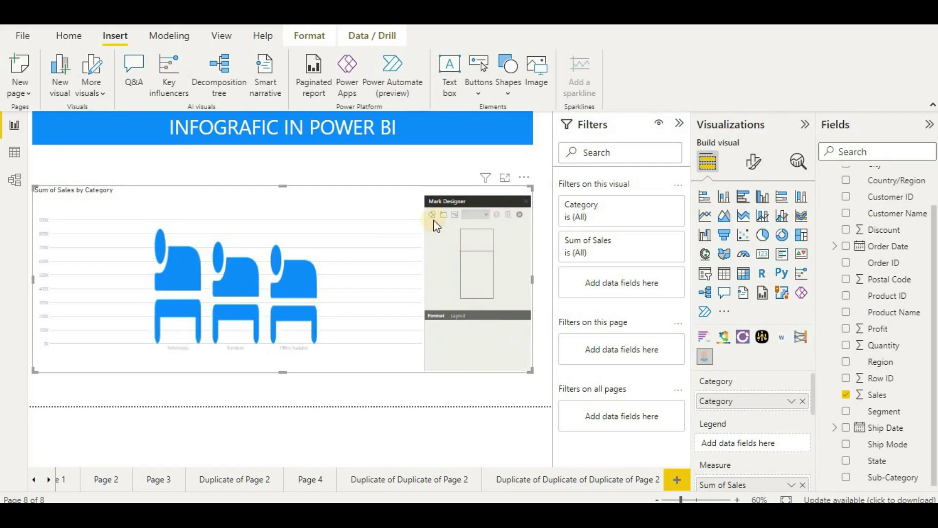
Insert the ambulance shape from the Transportation category as the mark and check the column tooltips.
left_click(429, 216)
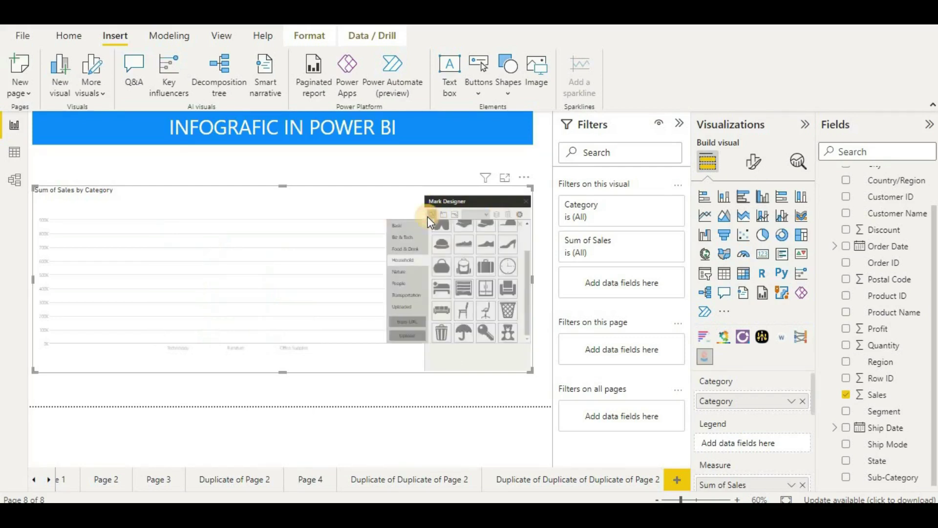
left_click(406, 300)
left_click(443, 248)
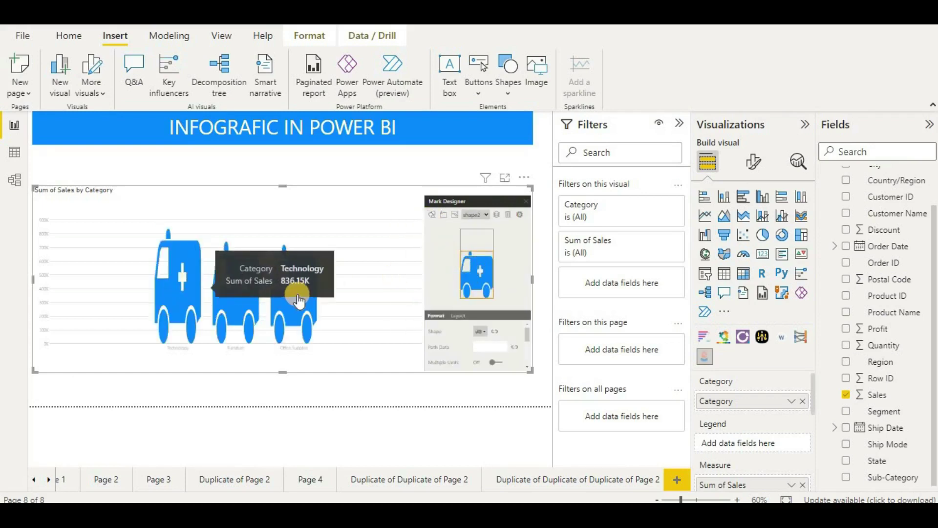
mouse_move(316, 302)
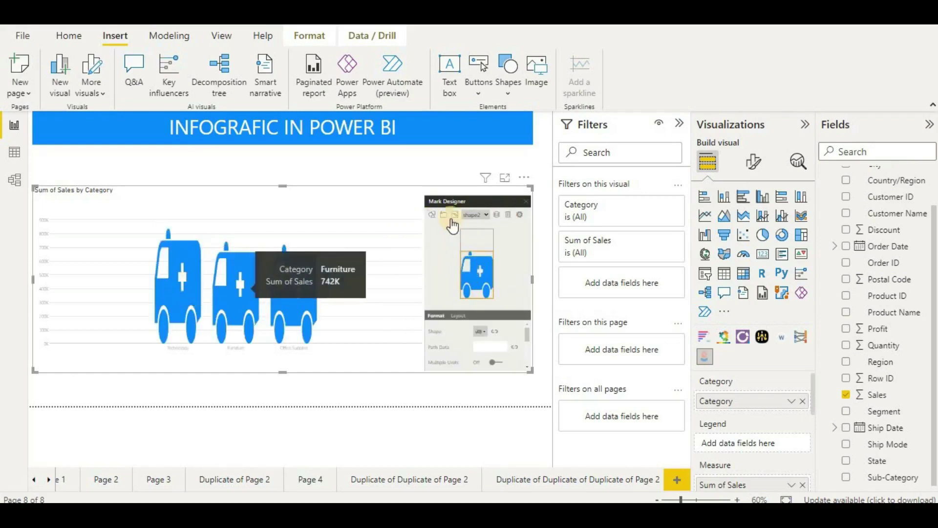
Check the Uploaded shapes category and try adding the uploaded picture over the ambulance mark.
left_click(432, 214)
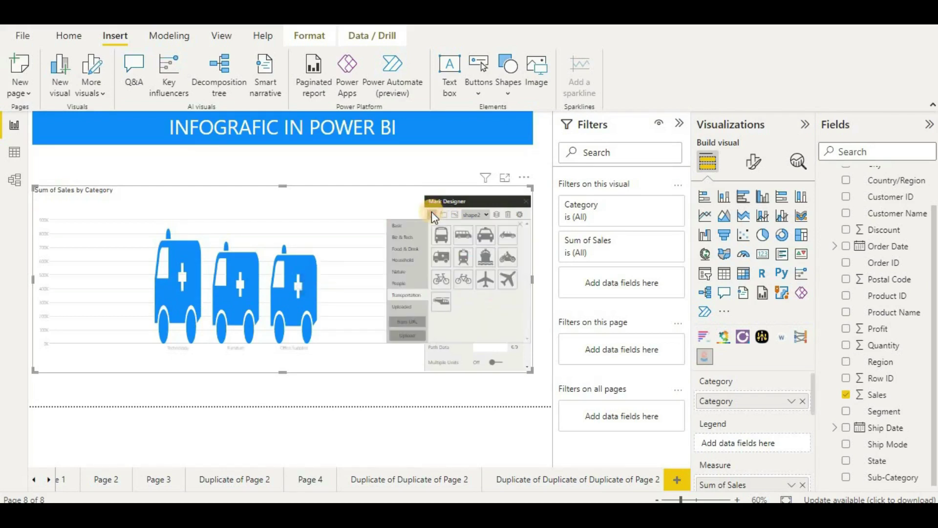
left_click(413, 308)
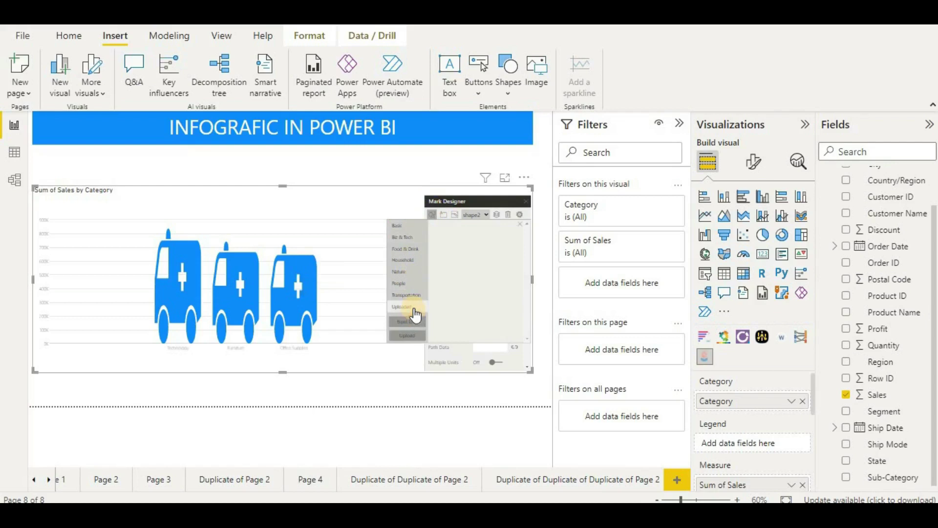
left_click(452, 215)
left_click(440, 238)
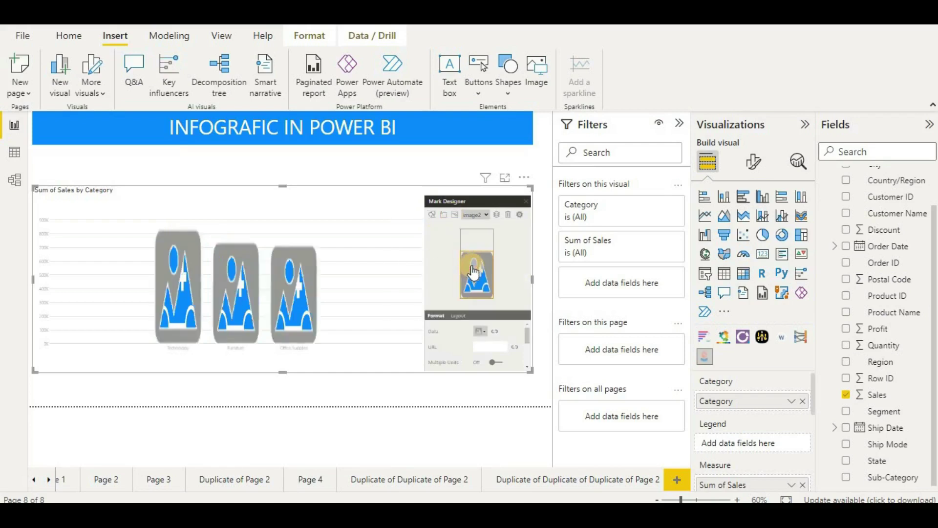
Delete the uploaded picture and the ambulance shape from the mark, and insert the uploaded picture as the mark on its own.
left_click(504, 212)
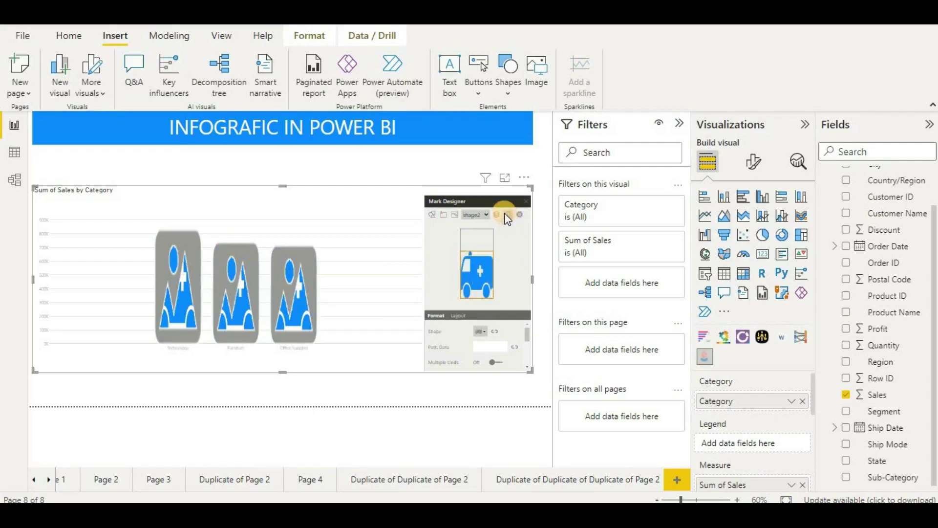
left_click(504, 213)
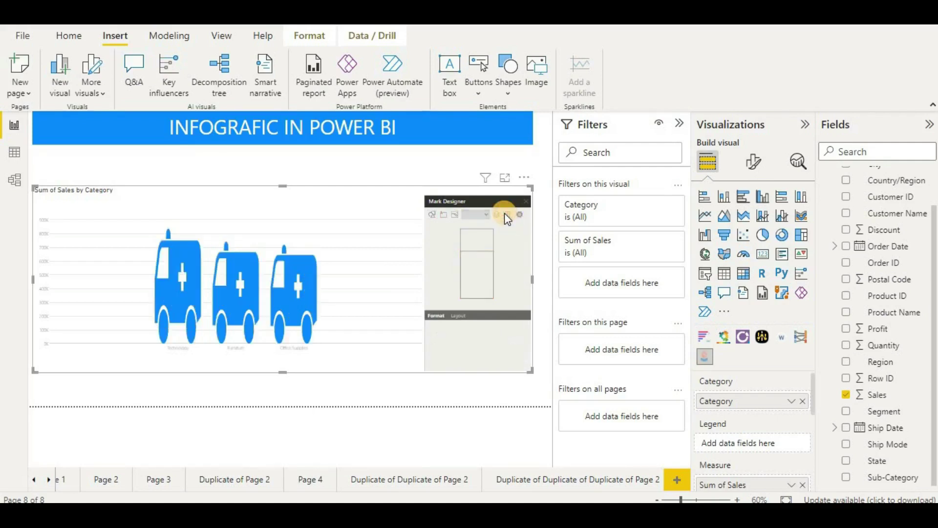
left_click(457, 215)
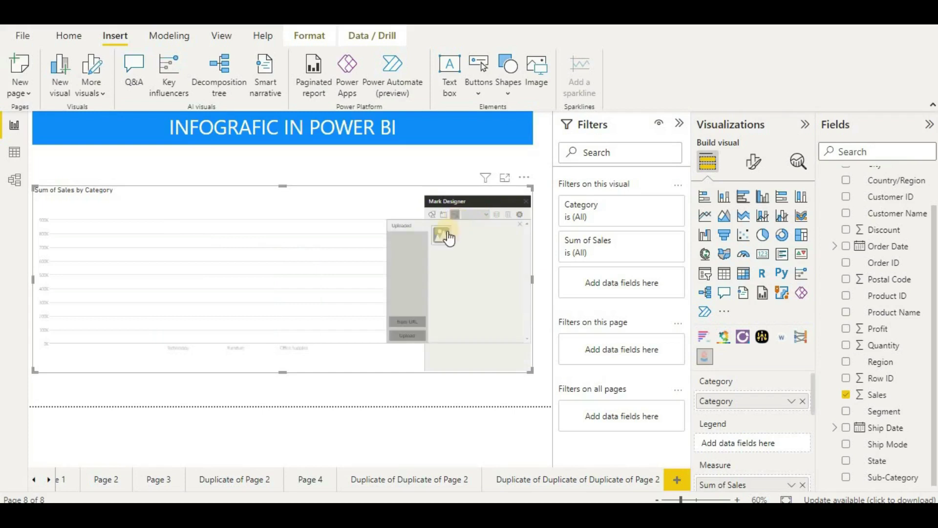
left_click(443, 235)
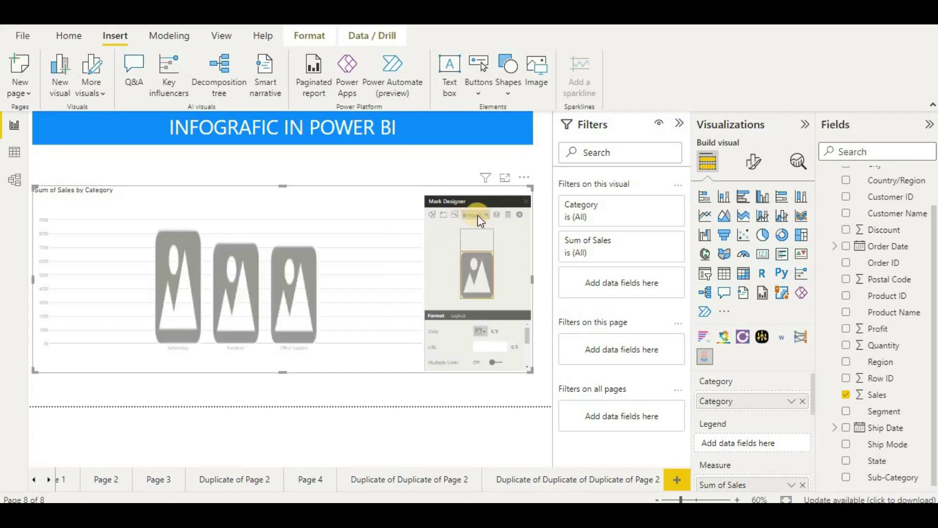
Upload the logo15 (1) image from the Desktop folder and insert it as the mark for the Sales by Category columns.
left_click(456, 215)
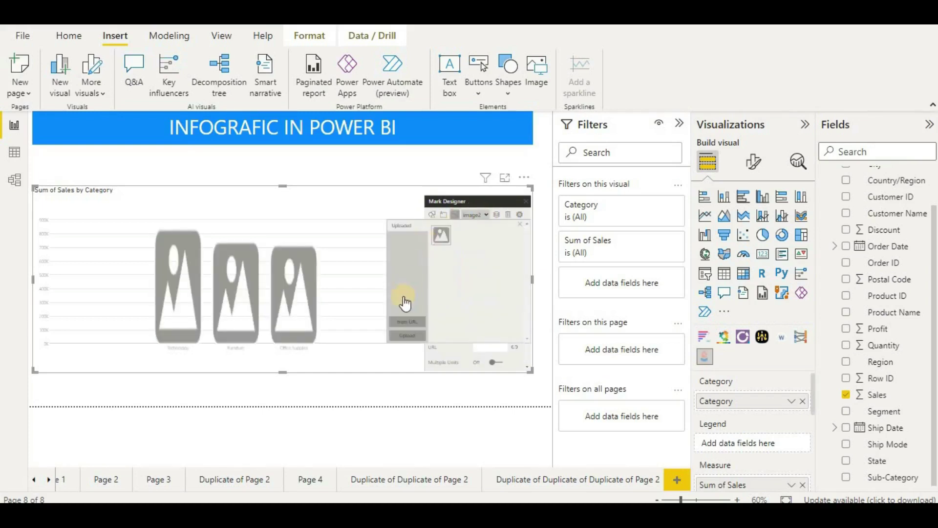
left_click(408, 322)
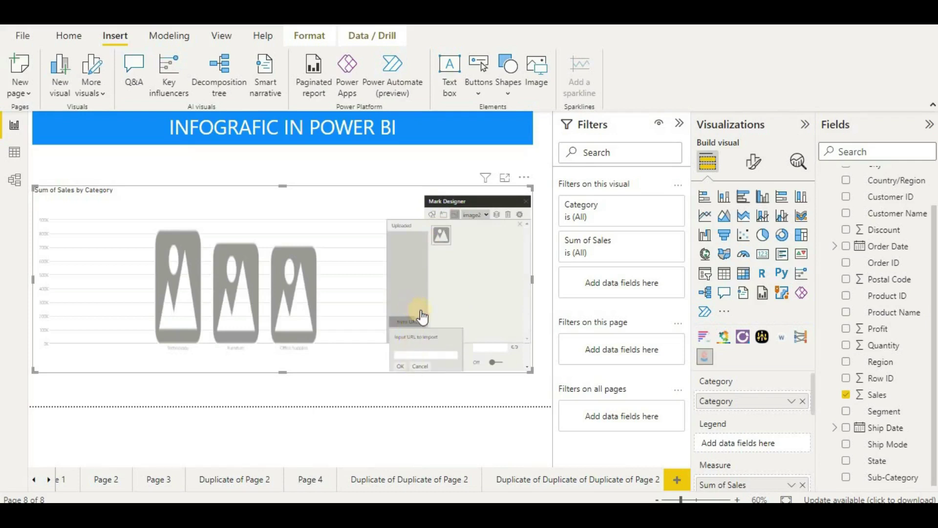
left_click(421, 365)
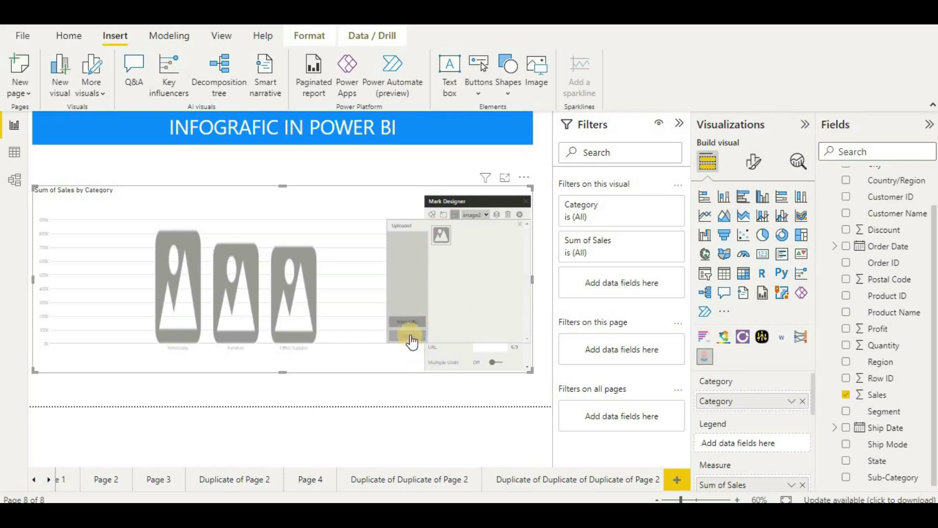
left_click(410, 336)
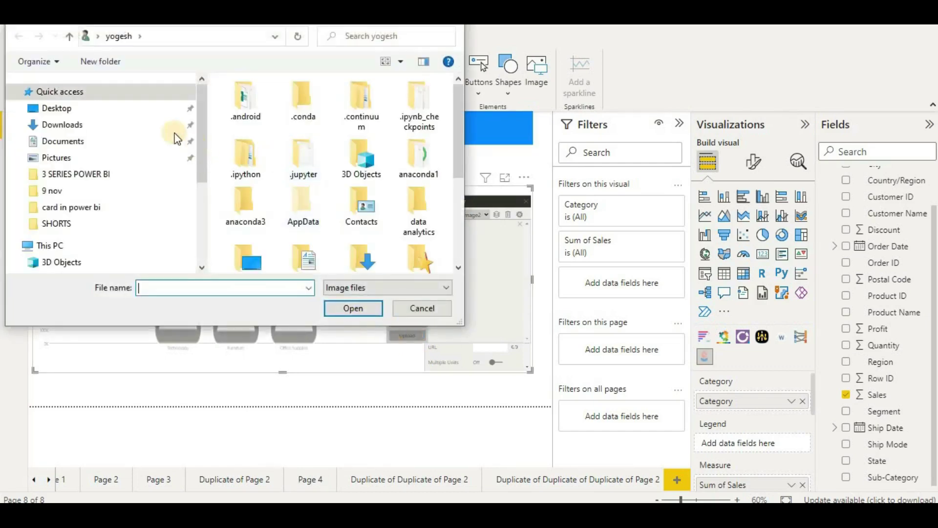
left_click(154, 110)
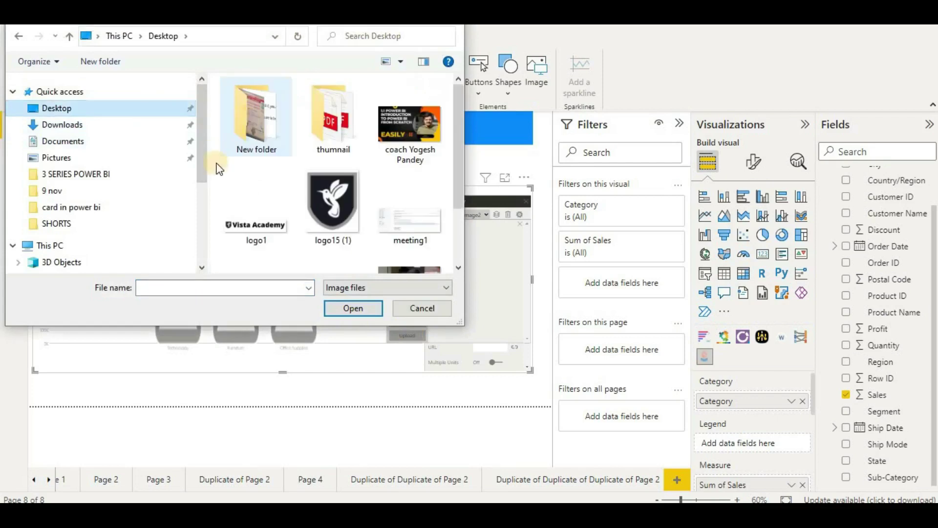
double_click(319, 204)
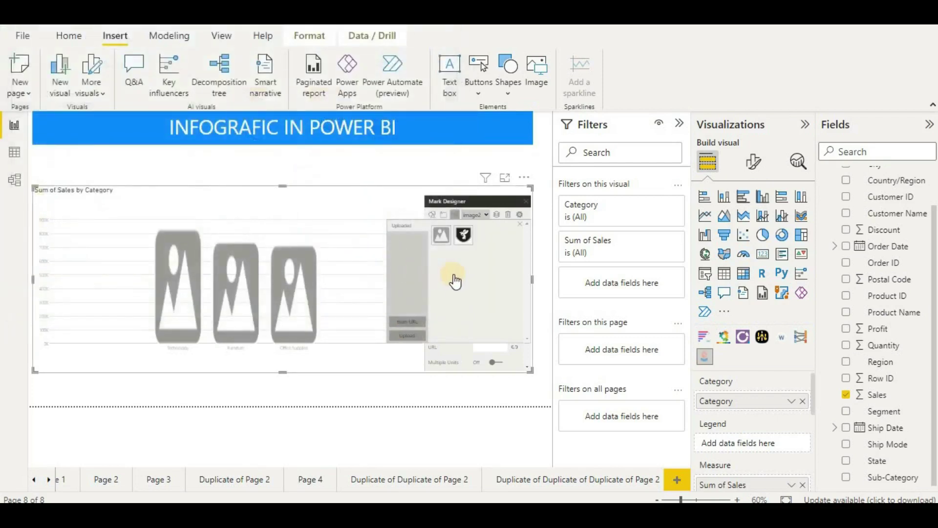
left_click(464, 235)
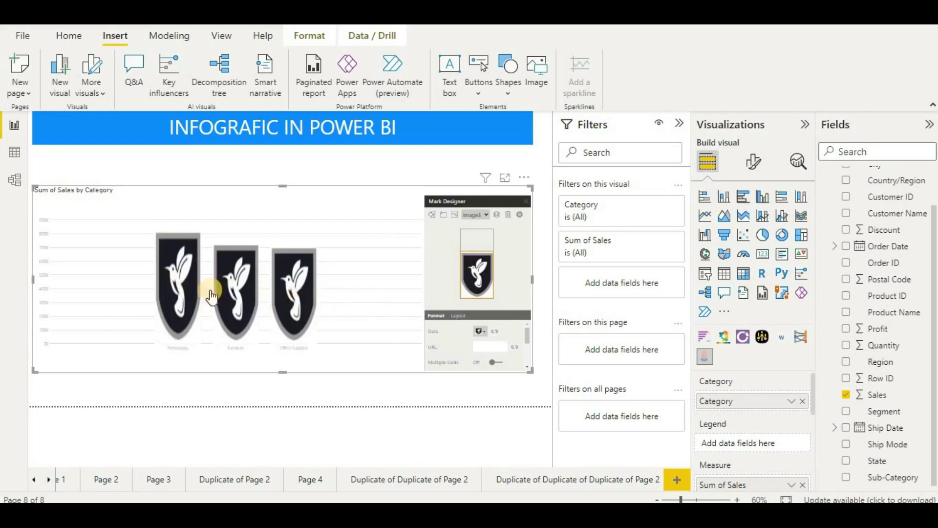
mouse_move(281, 291)
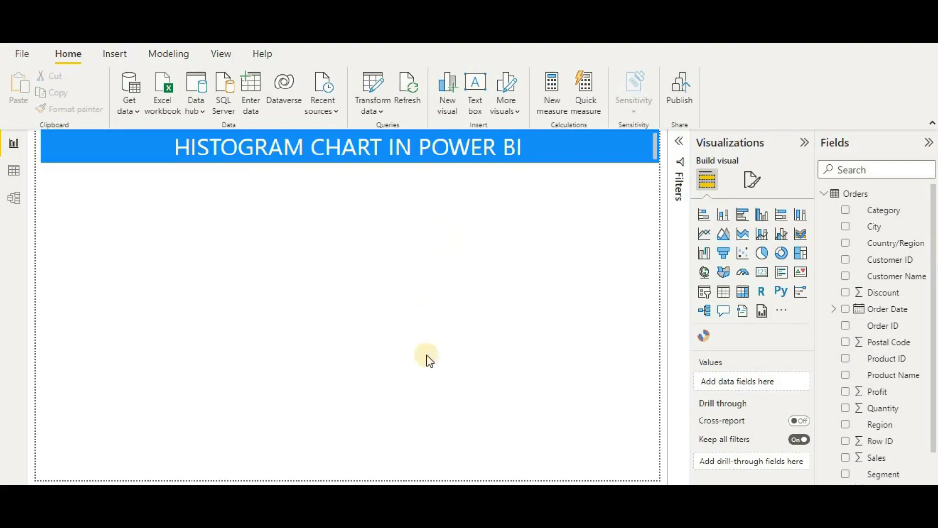
Search the additional Power BI visuals for HIST and import Histogram with points by MAQ Software into the report.
left_click(779, 313)
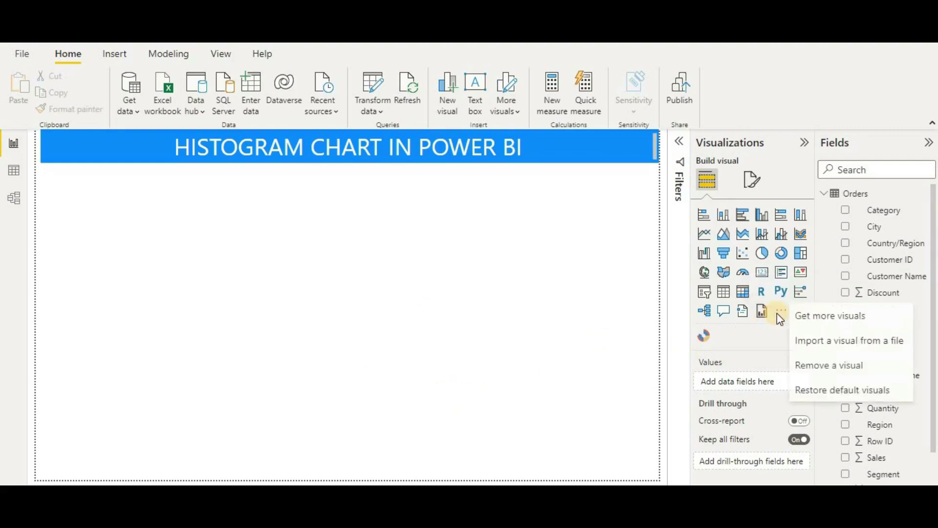
left_click(803, 317)
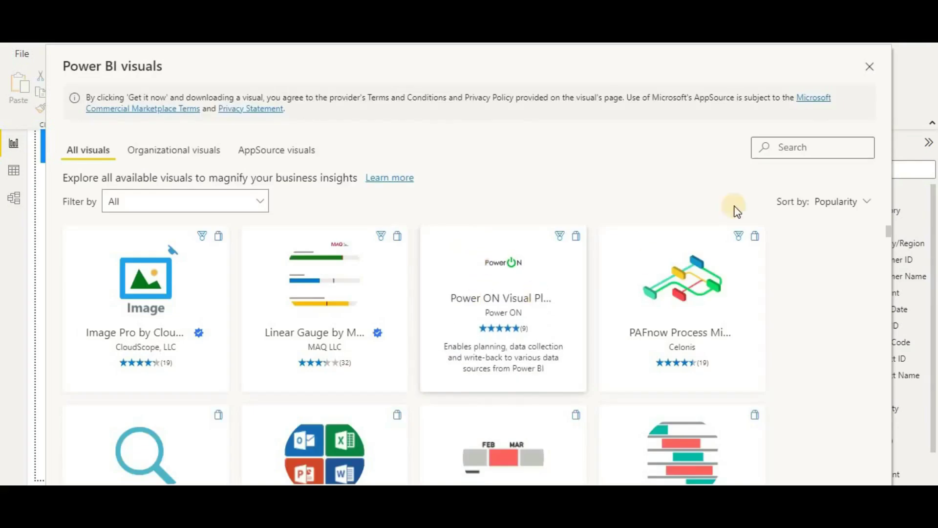
left_click(801, 153)
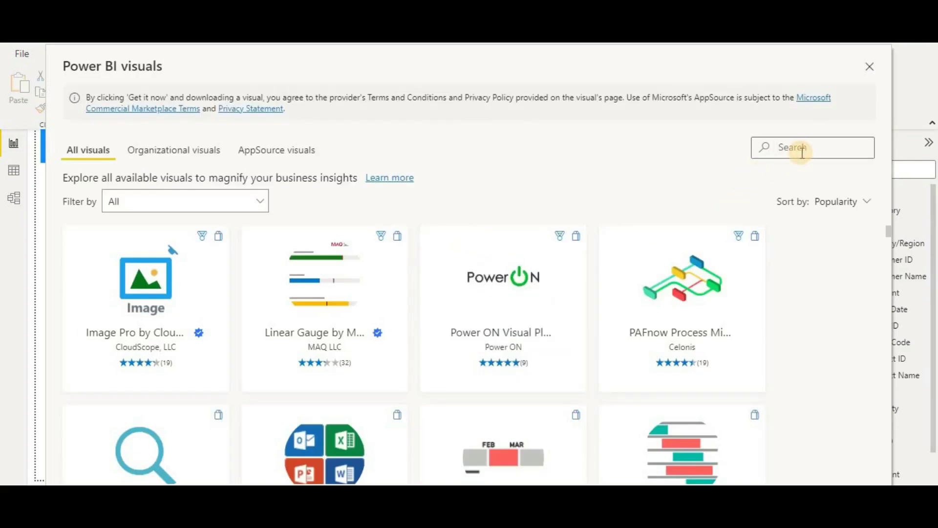
type("HIST")
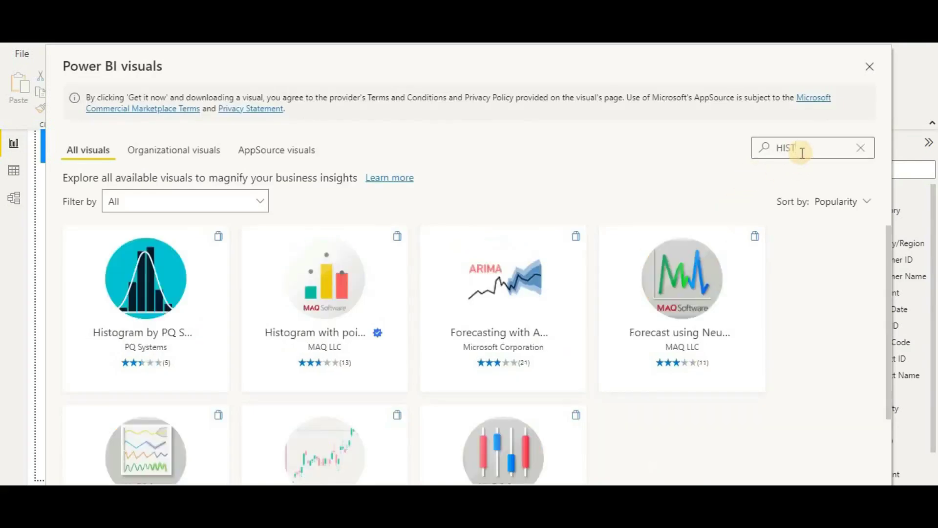
mouse_move(299, 320)
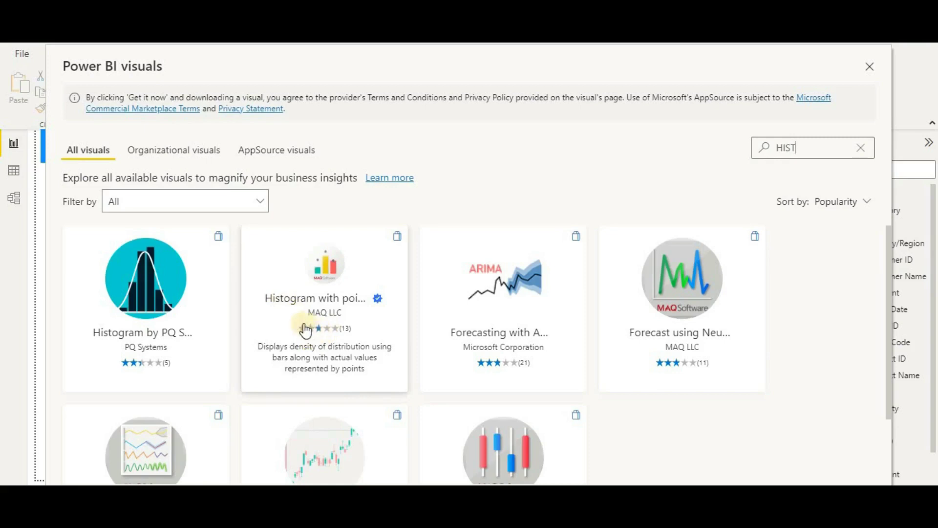
left_click(322, 286)
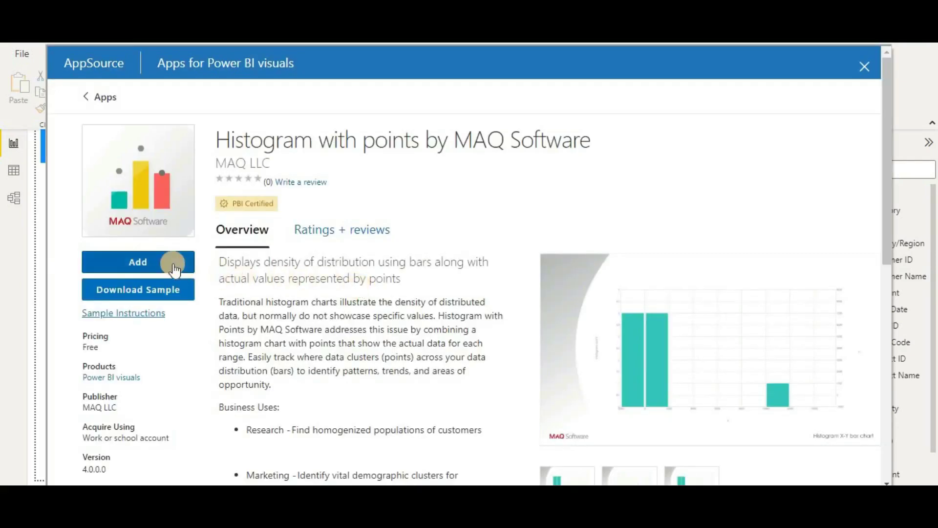
left_click(174, 268)
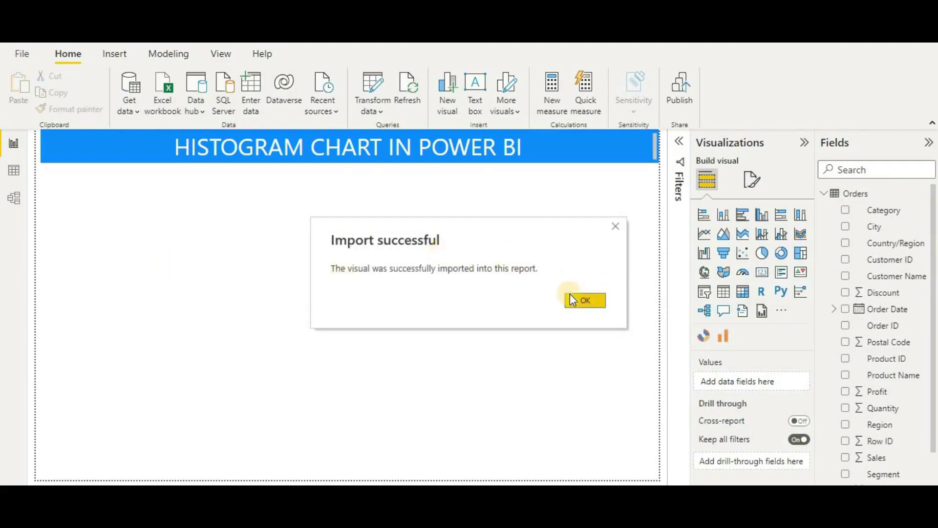
left_click(584, 300)
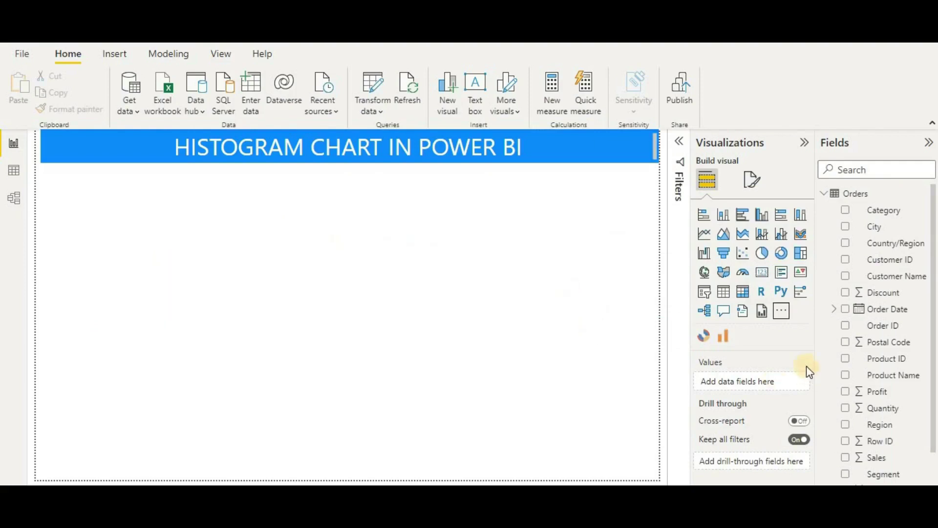
Add the imported histogram visual to the page and enlarge it to fill most of the space below the title.
left_click(725, 338)
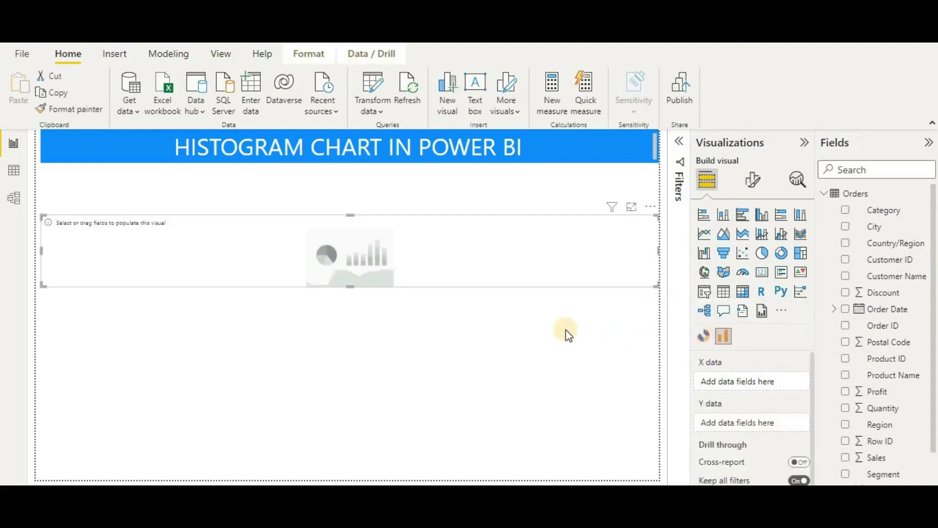
left_click_drag(353, 318, 356, 425)
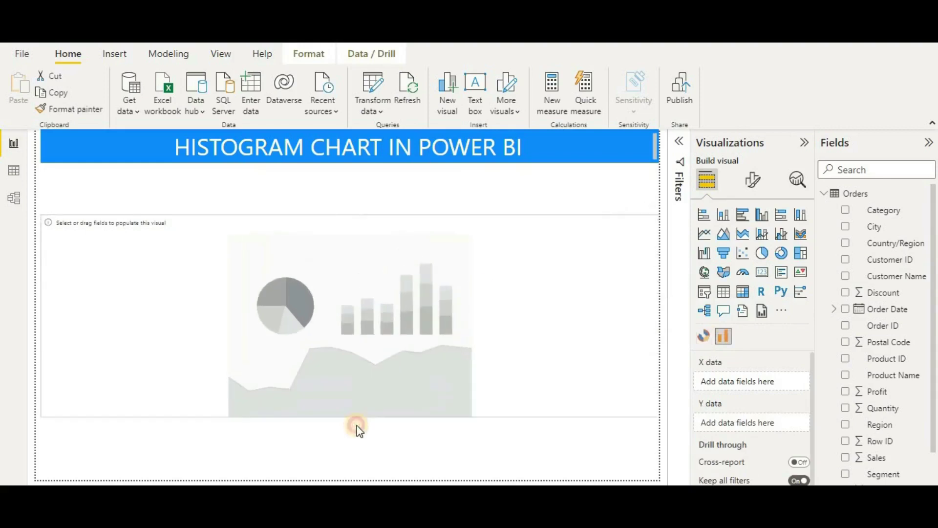
left_click_drag(354, 200, 353, 184)
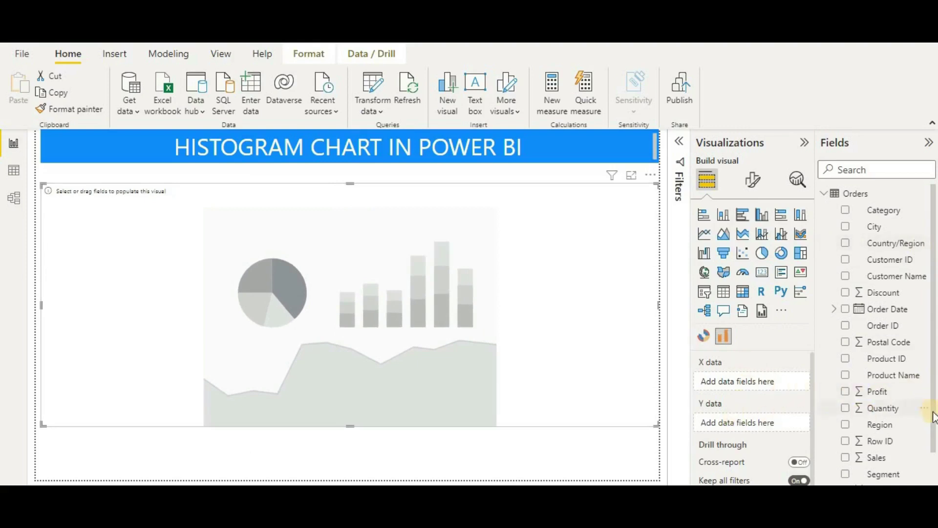
Assign Sales to the histogram's Y data and Quantity to its X data, and check the bars' count tooltips.
left_click_drag(885, 466, 781, 435)
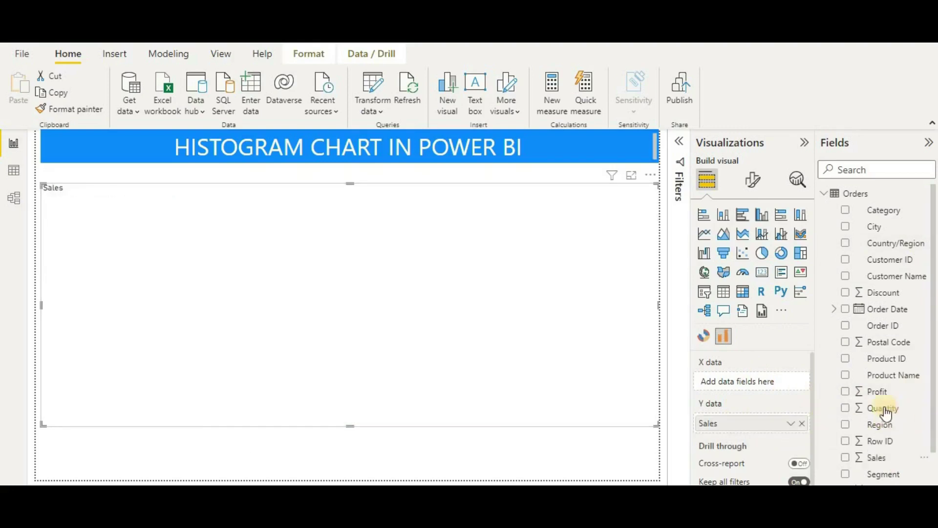
left_click_drag(880, 408, 746, 382)
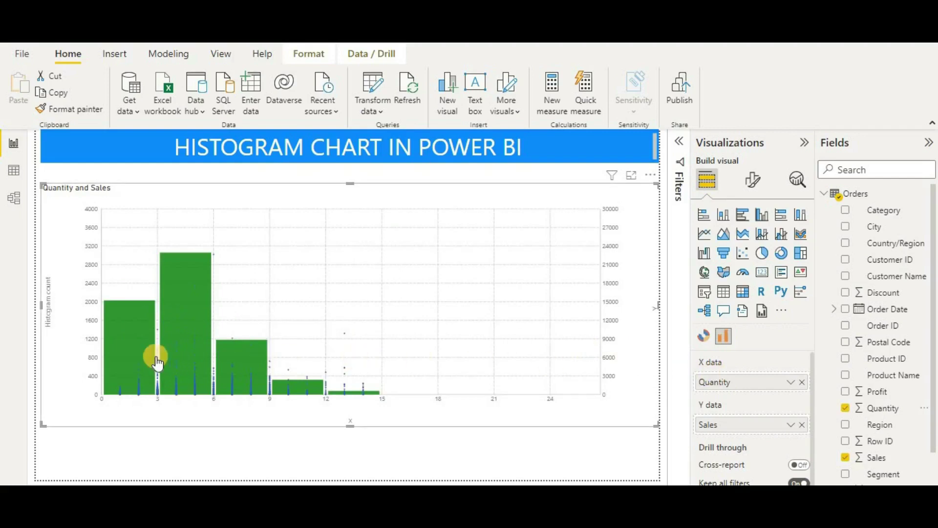
mouse_move(138, 363)
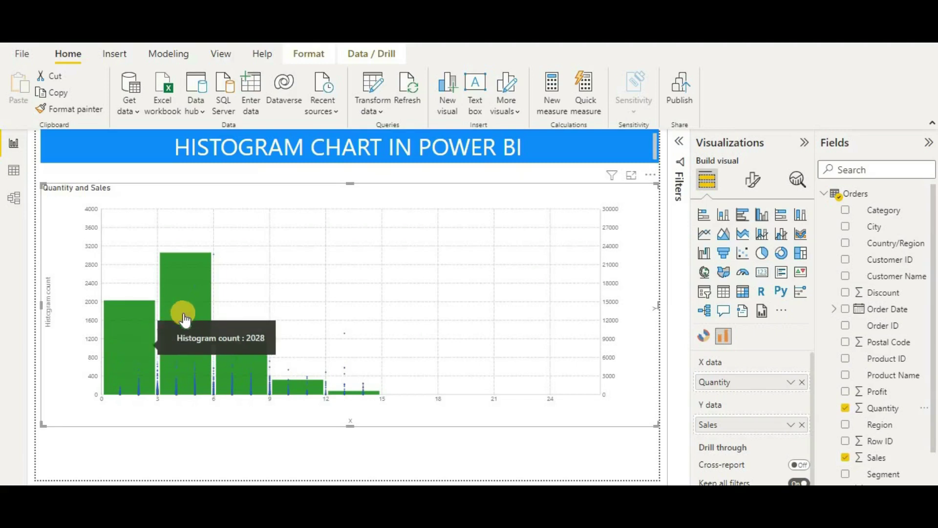
mouse_move(185, 320)
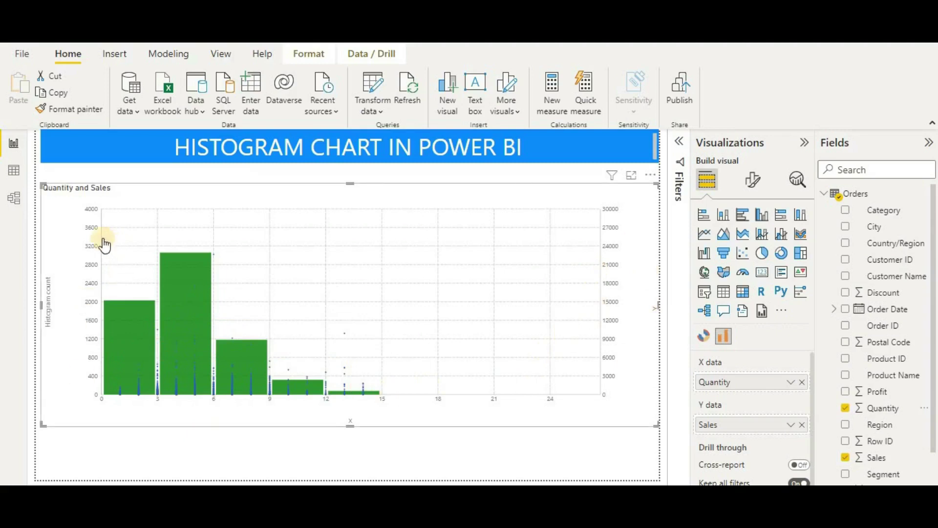
mouse_move(176, 283)
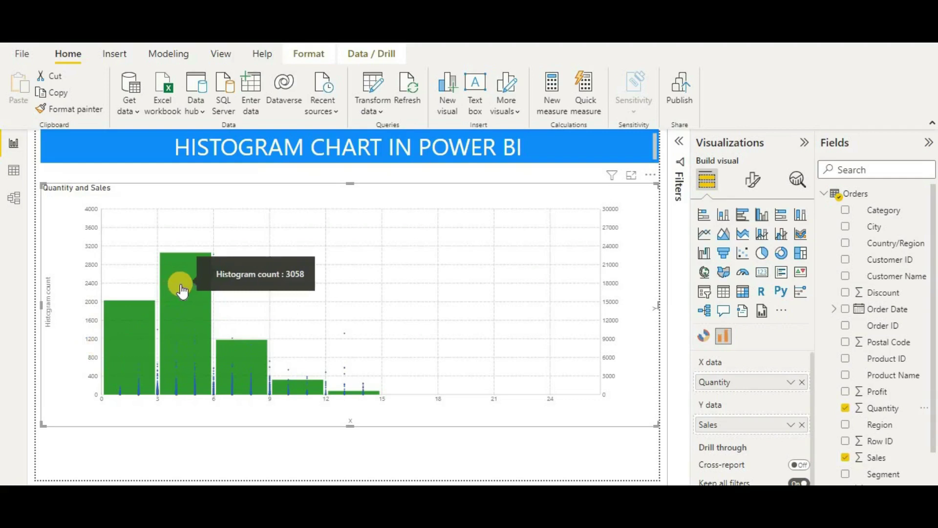
mouse_move(236, 365)
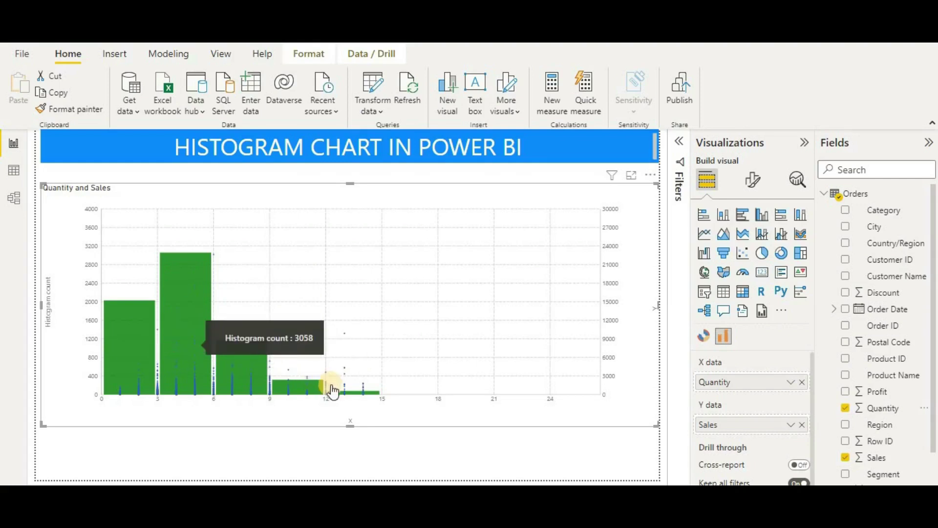
mouse_move(351, 396)
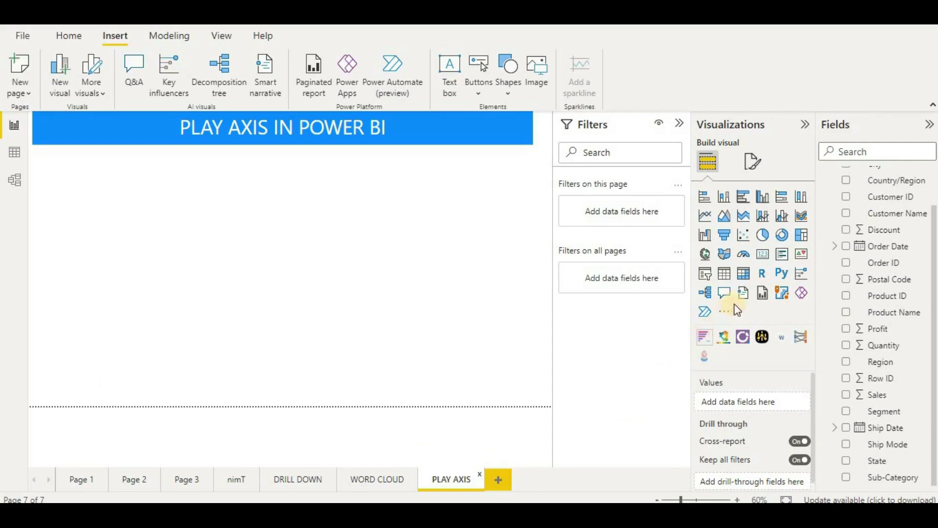
Search the additional Power BI visuals for PLAY AXI and import Play Axis (Dynamic Slicer) by mprozil into the report.
left_click(725, 320)
left_click(743, 316)
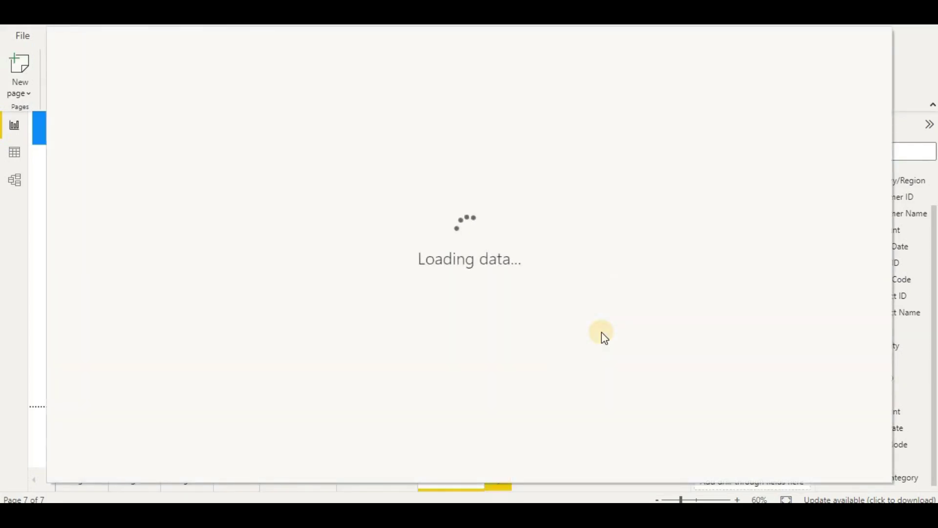
left_click(796, 132)
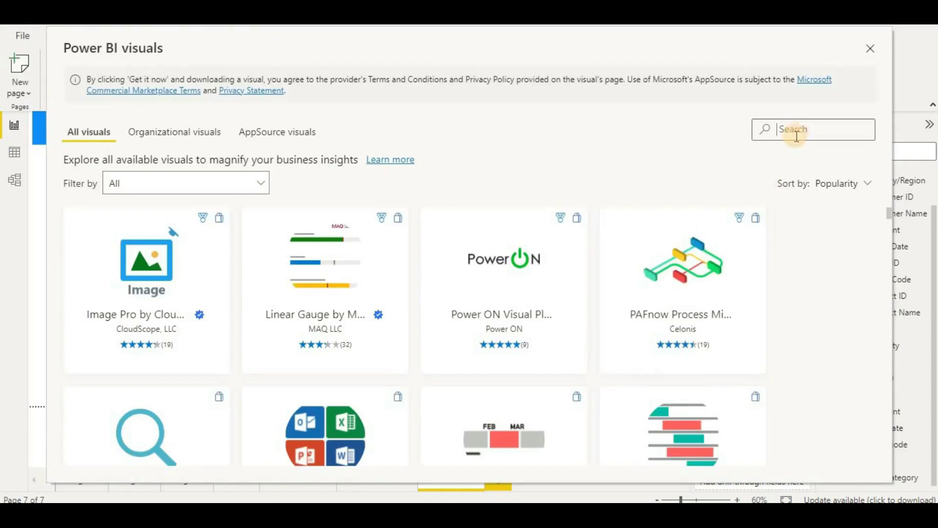
type("PLAY")
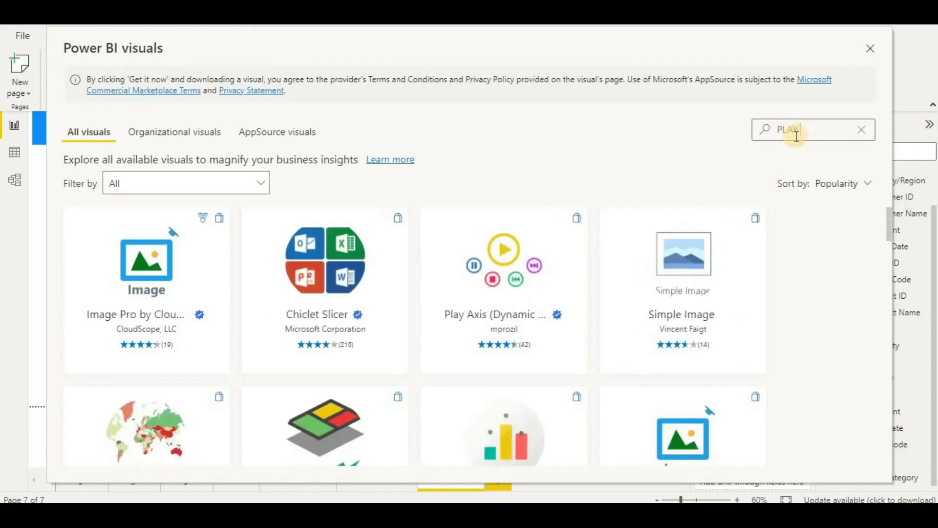
type(" AXI")
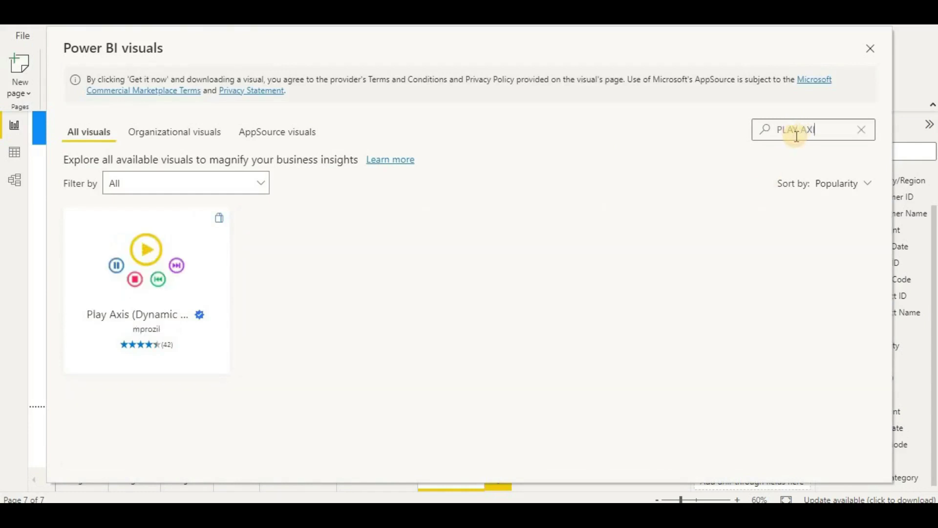
type("X")
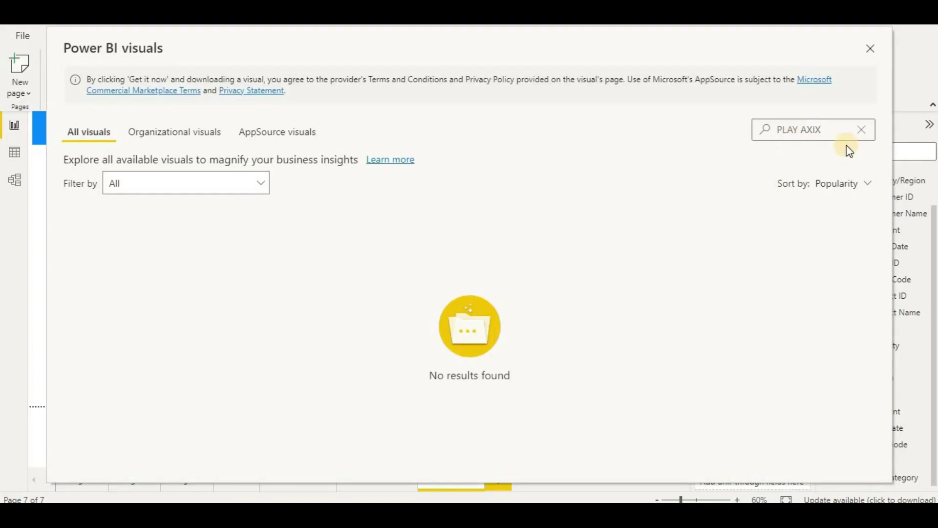
key("BackSpace")
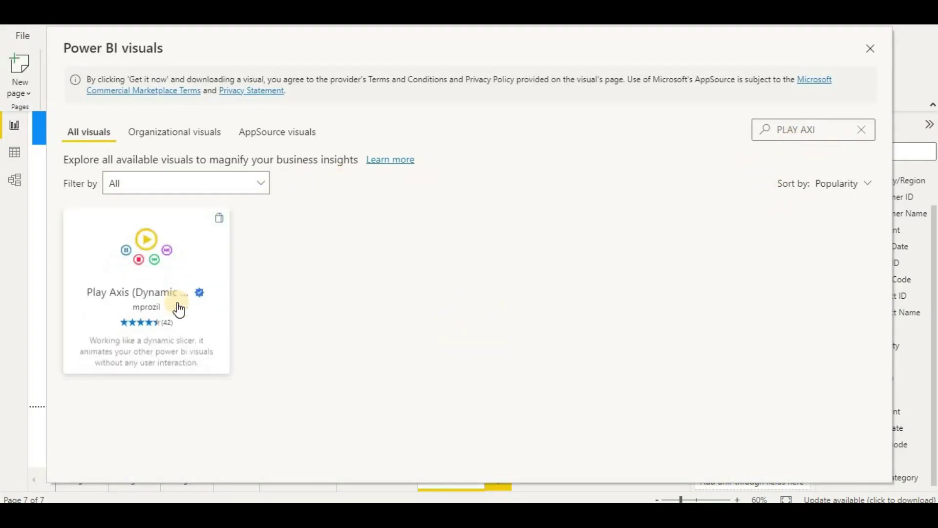
left_click(179, 308)
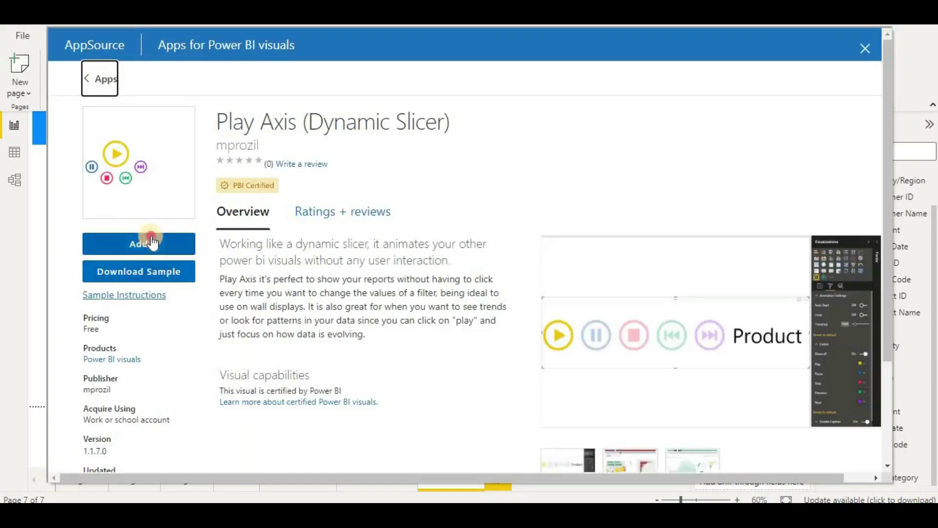
left_click(152, 244)
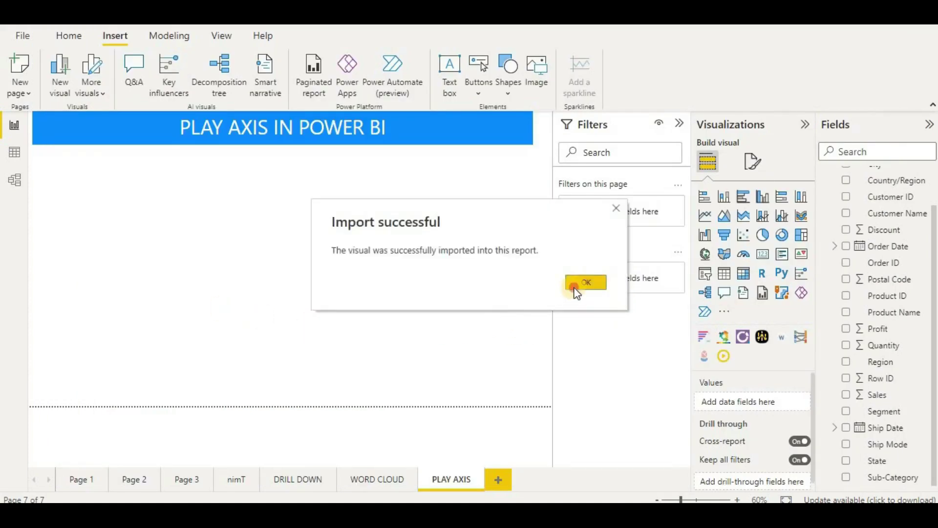
left_click(576, 284)
Add the Play Axis visual directly below the title, assign Order Date to its field, and play it through the years.
left_click(723, 356)
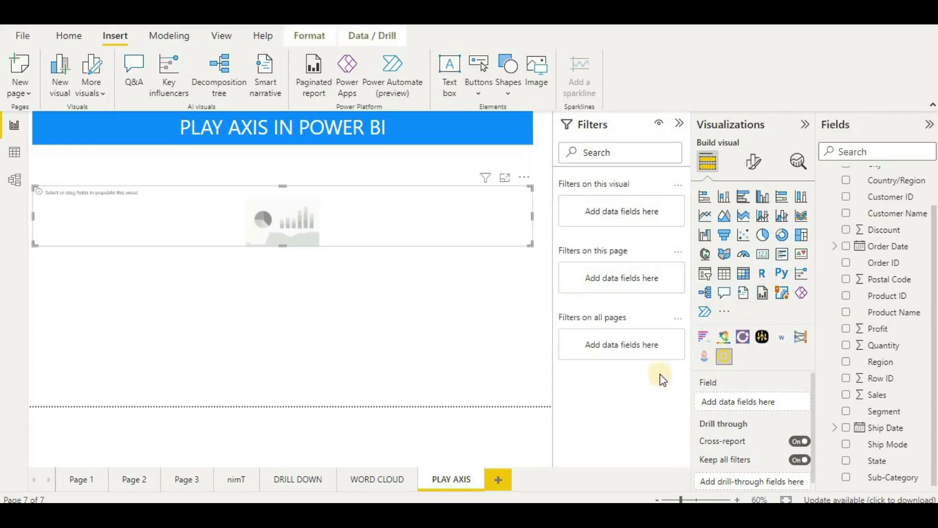
left_click_drag(277, 225, 272, 184)
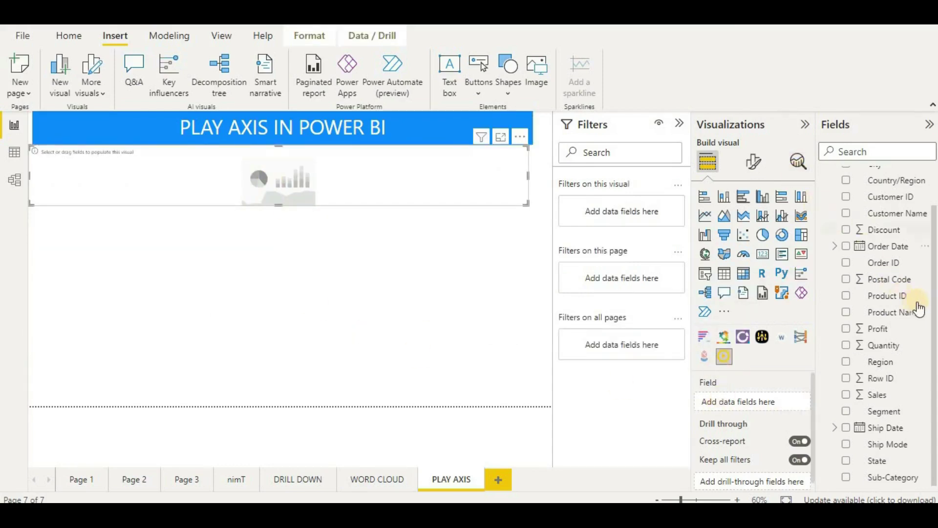
scroll(918, 308, "up", 2)
left_click_drag(910, 290, 790, 404)
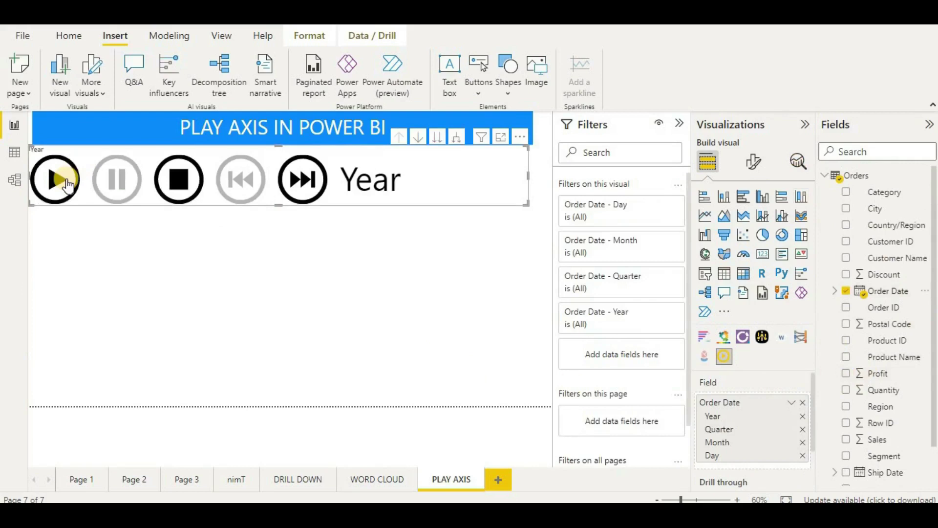
left_click(61, 183)
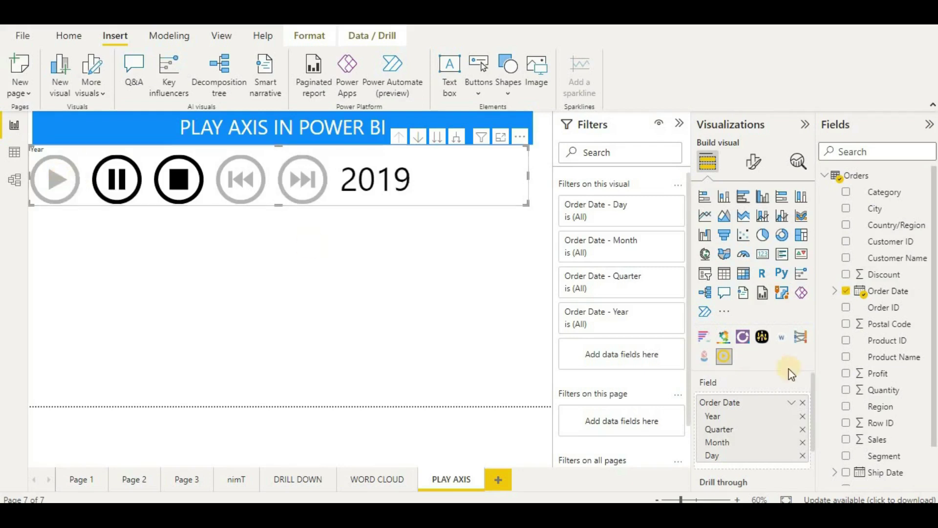
Remove Year and Quarter from the Play Axis visual's Order Date hierarchy, playing it by quarter and by month.
left_click(743, 430)
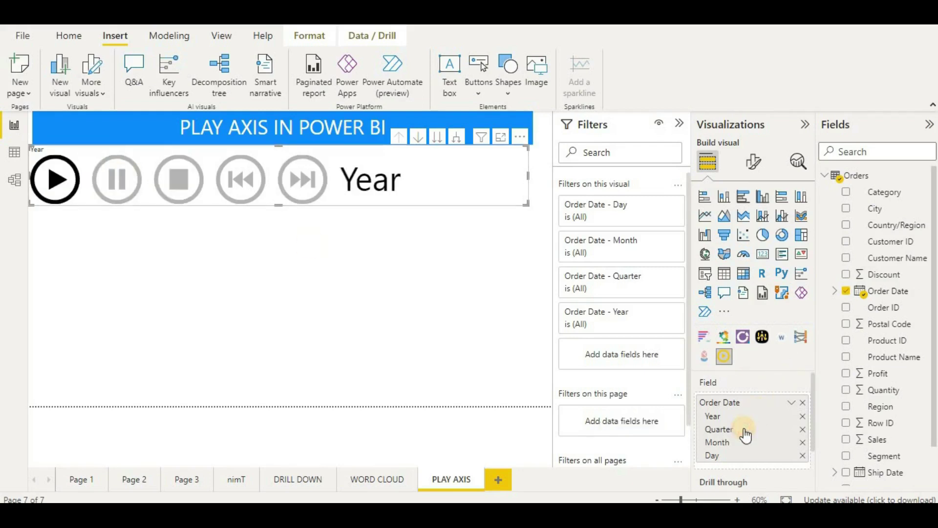
left_click(802, 417)
left_click(64, 180)
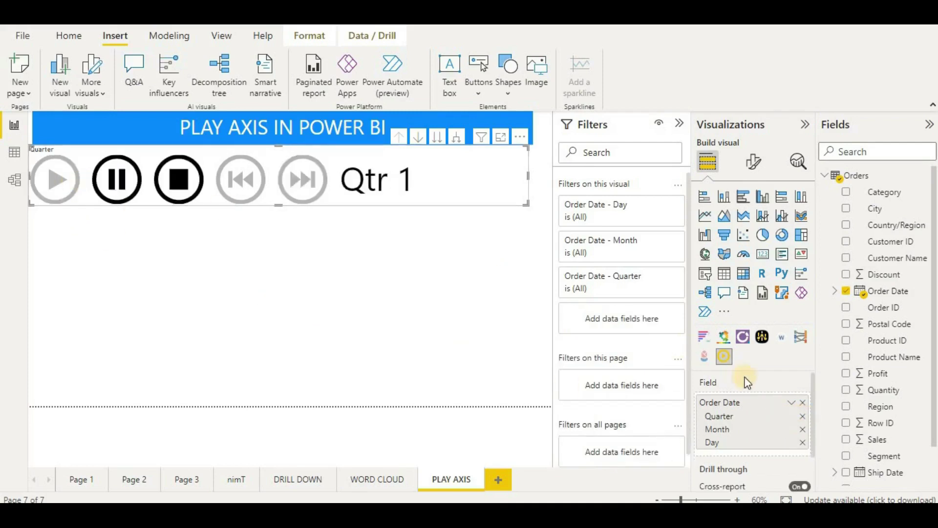
left_click(804, 416)
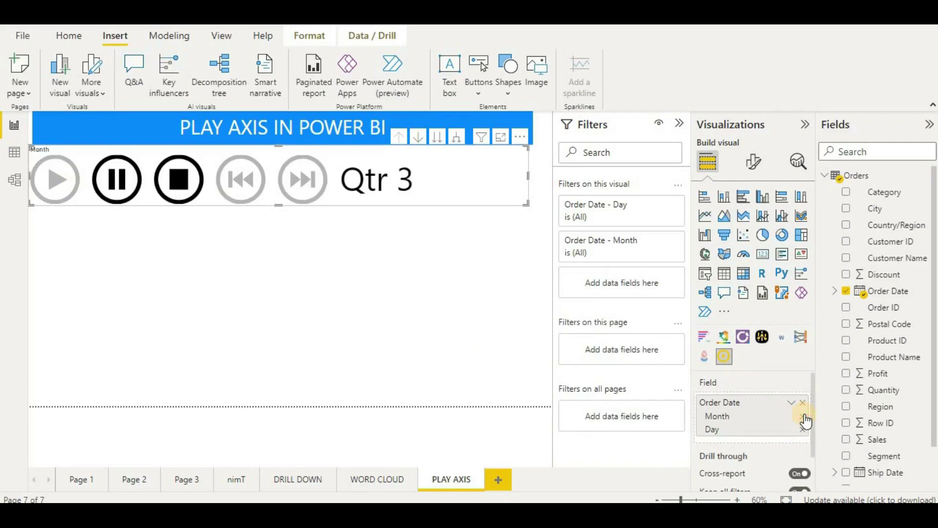
left_click(70, 170)
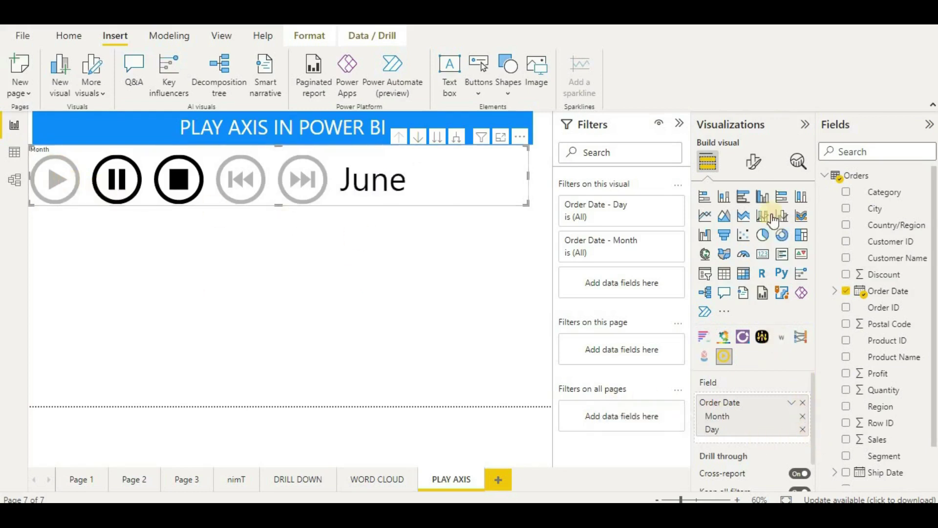
Change the Play Axis visual to a clustered bar chart and delete it from the page.
left_click(743, 197)
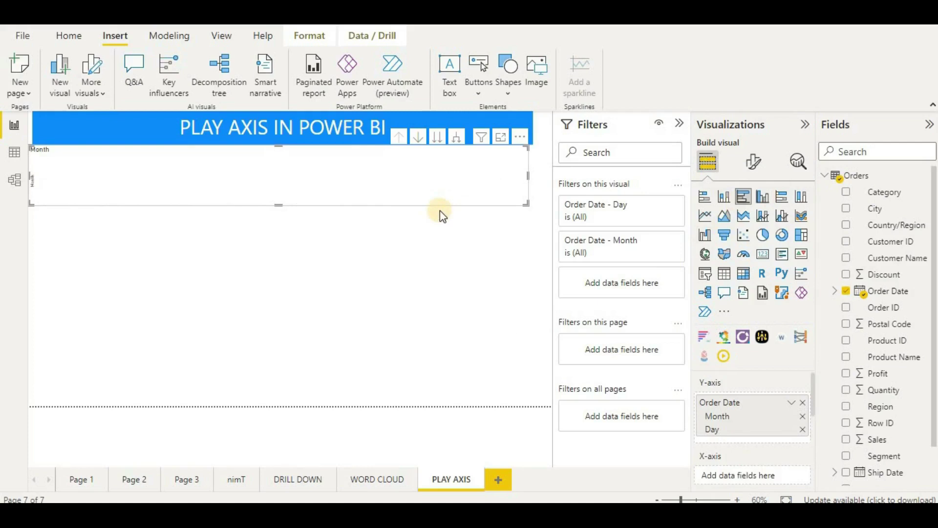
key("Delete")
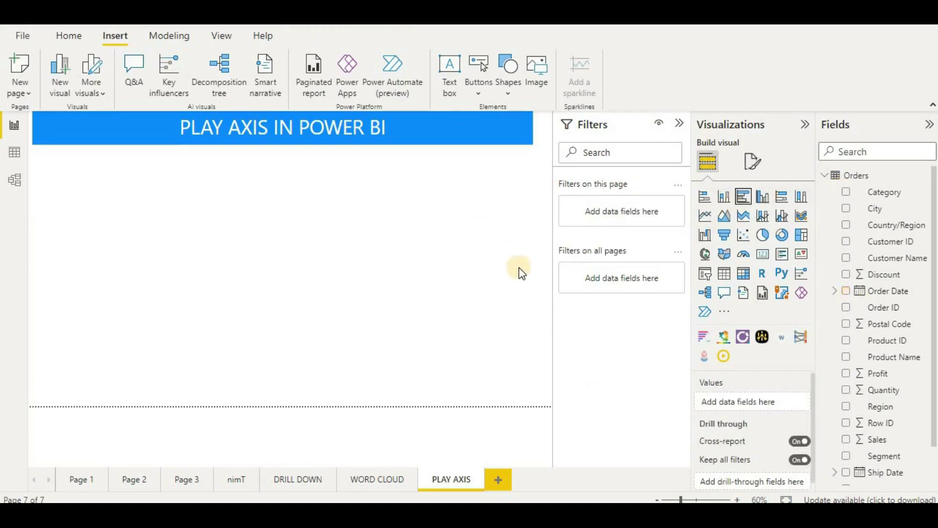
Add a stacked column chart of Sales by Category and size it to fill the page's lower left half.
left_click(725, 196)
left_click_drag(322, 233, 241, 289)
left_click_drag(850, 192, 754, 401)
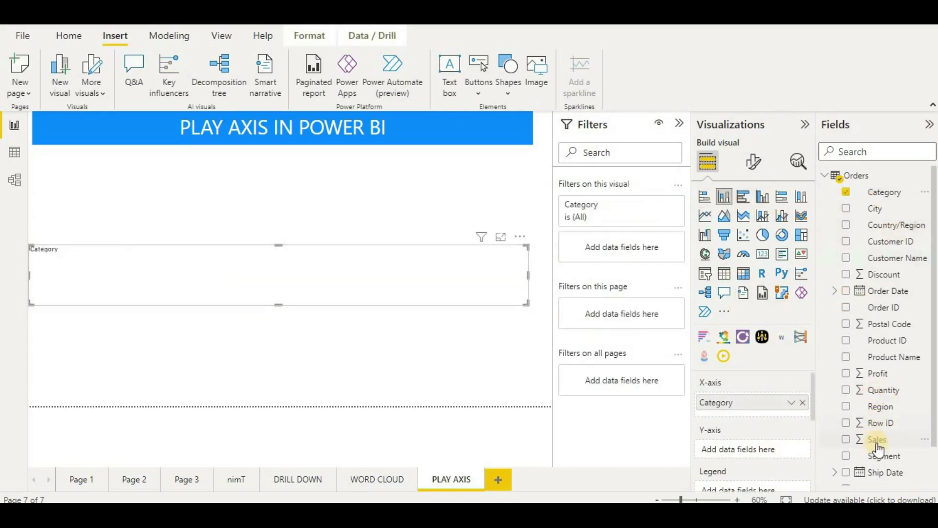
left_click_drag(882, 443, 770, 448)
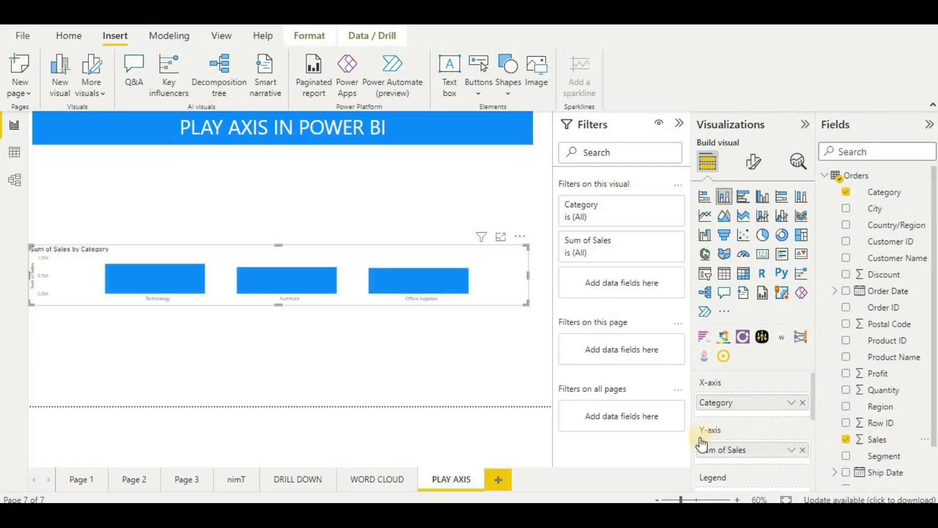
left_click_drag(528, 273, 282, 313)
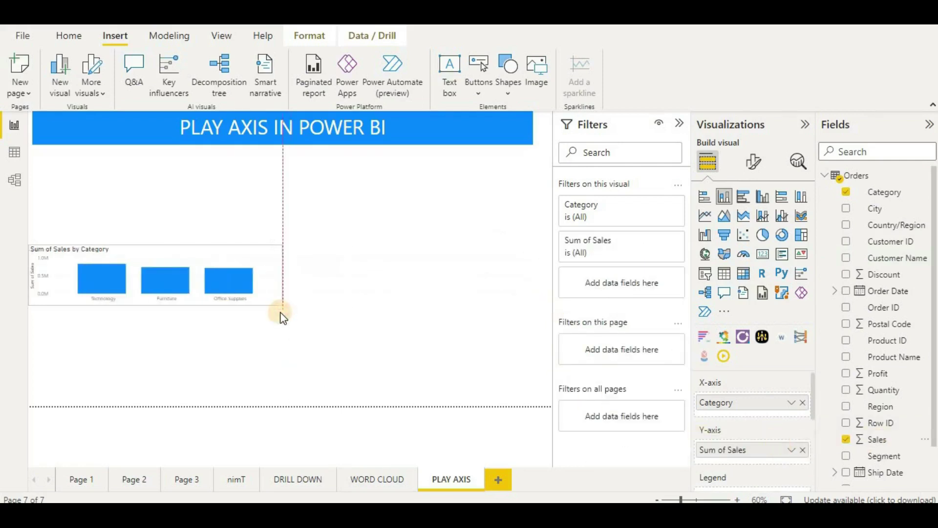
left_click_drag(159, 307, 157, 372)
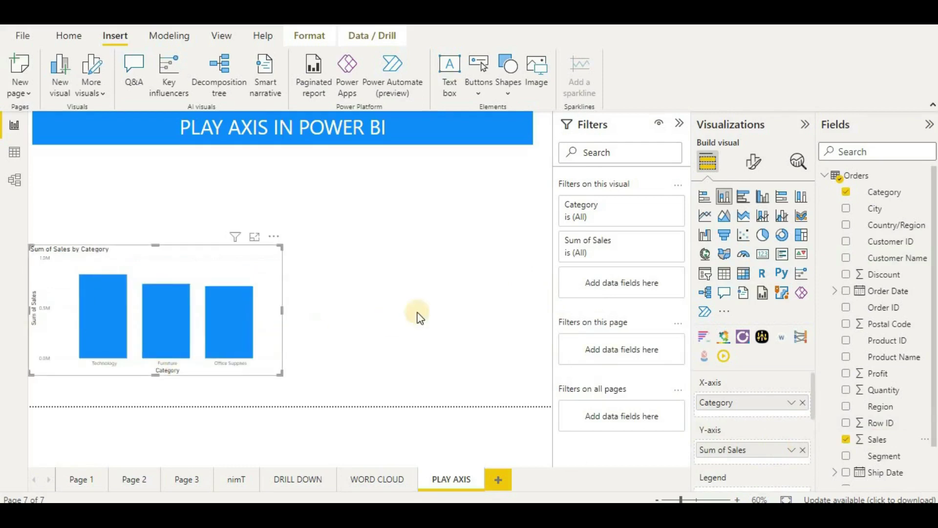
Add a donut chart to the page with Region as its legend and Sales as its values.
left_click(471, 310)
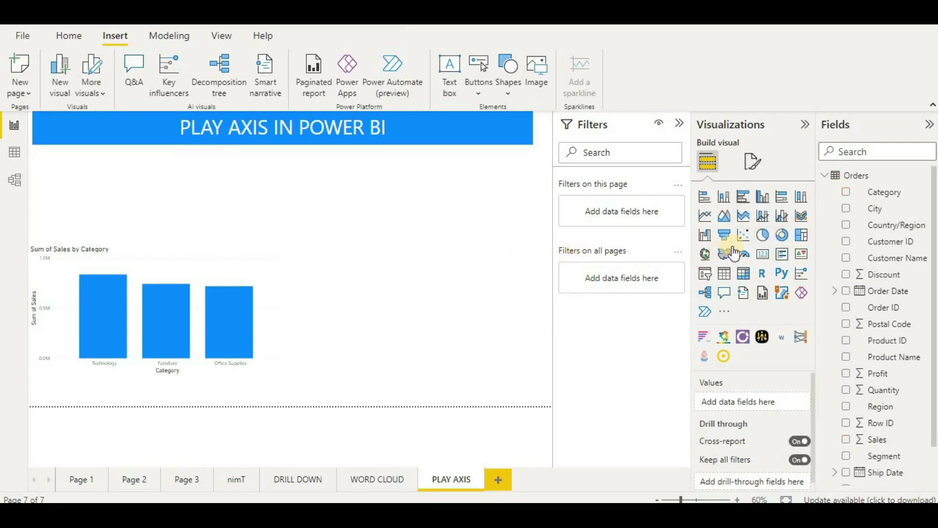
left_click(781, 234)
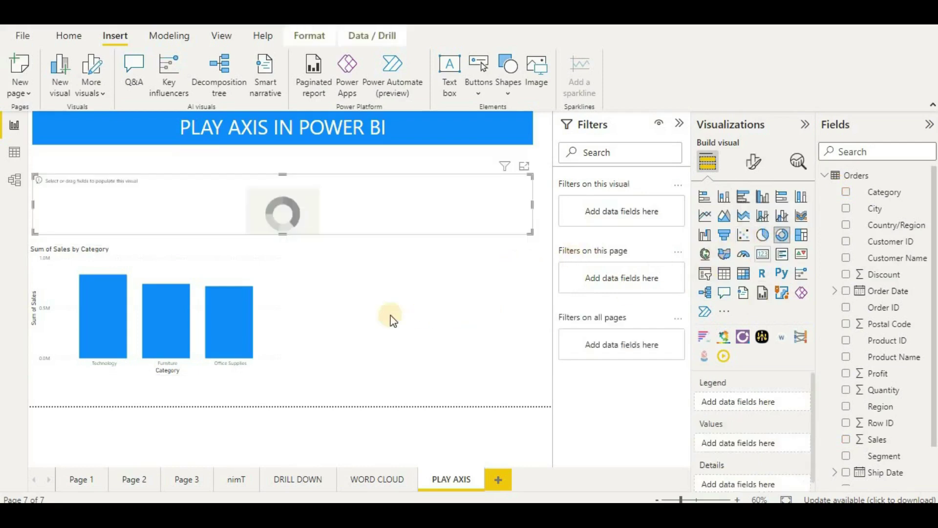
left_click_drag(282, 219, 439, 328)
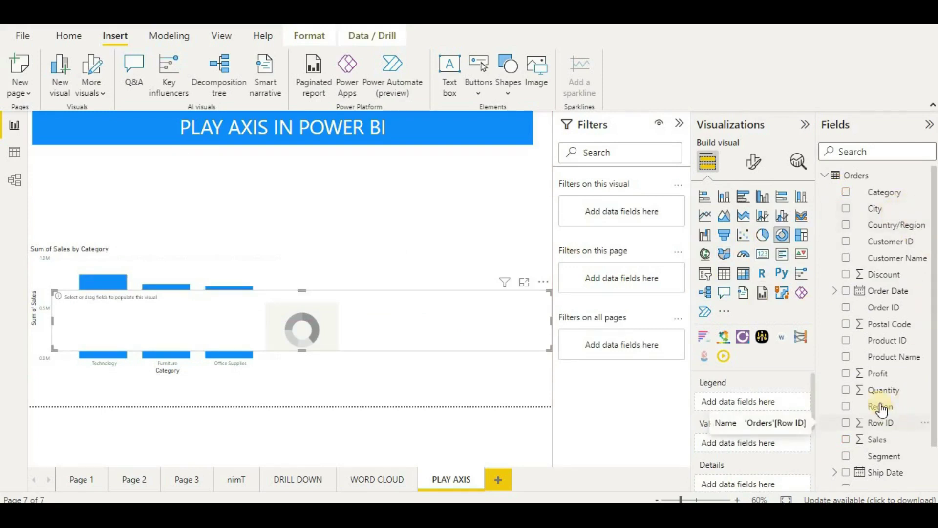
left_click_drag(880, 406, 775, 401)
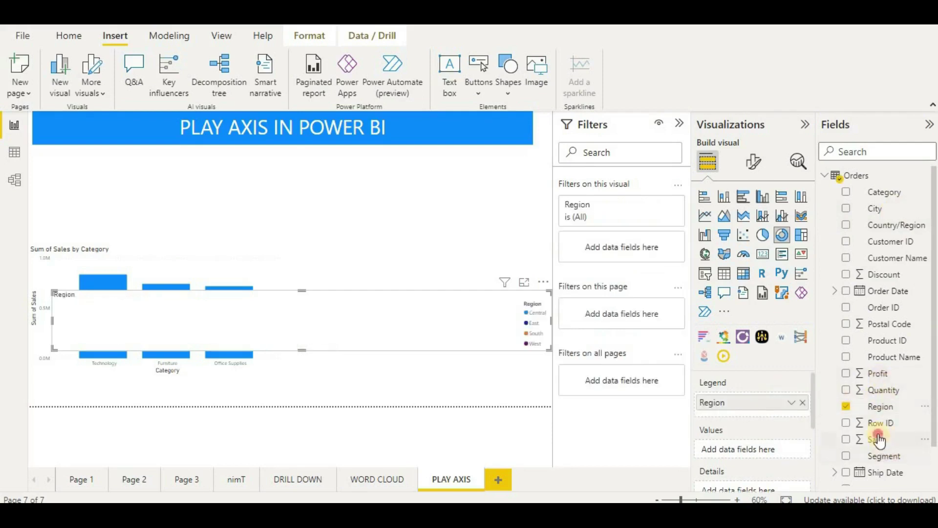
left_click_drag(877, 439, 750, 448)
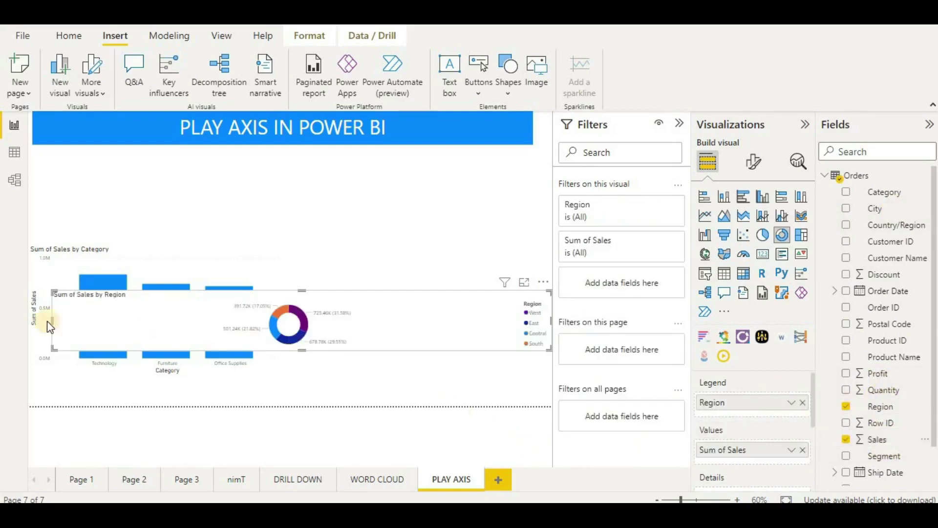
Resize and move the donut chart to sit right of the column chart, extending to the page's right edge.
left_click_drag(53, 316, 329, 318)
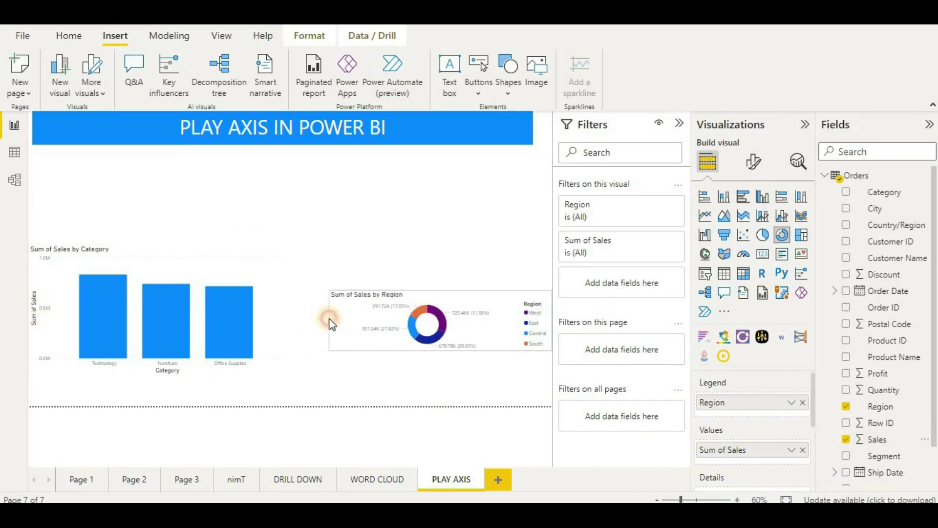
left_click_drag(442, 289, 454, 214)
left_click_drag(436, 266, 403, 296)
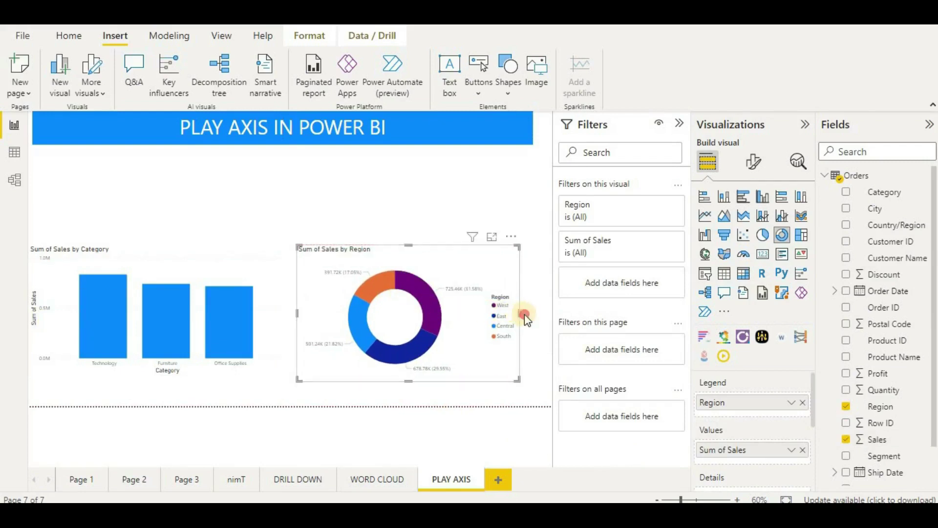
left_click_drag(523, 314, 546, 313)
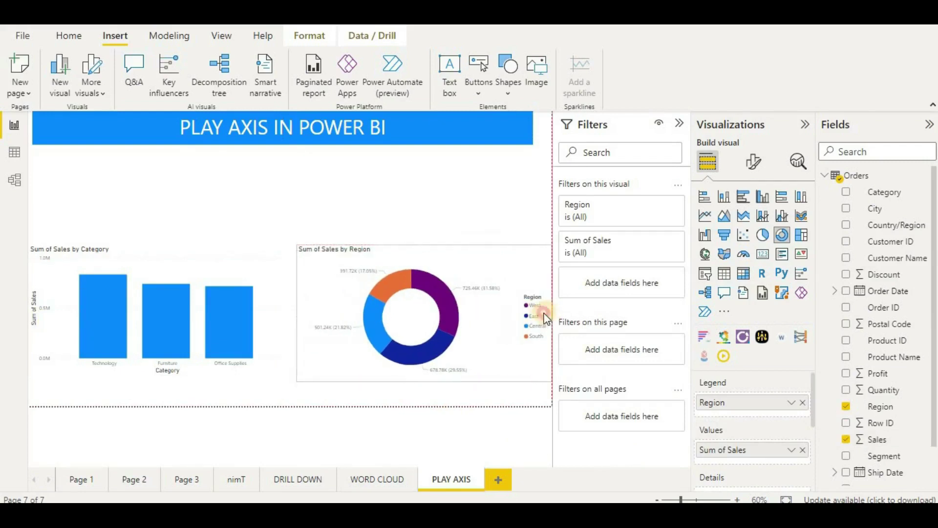
Add a Play Axis visual filling the space between the title and the charts, assign Order Date to it, and play it.
left_click(256, 212)
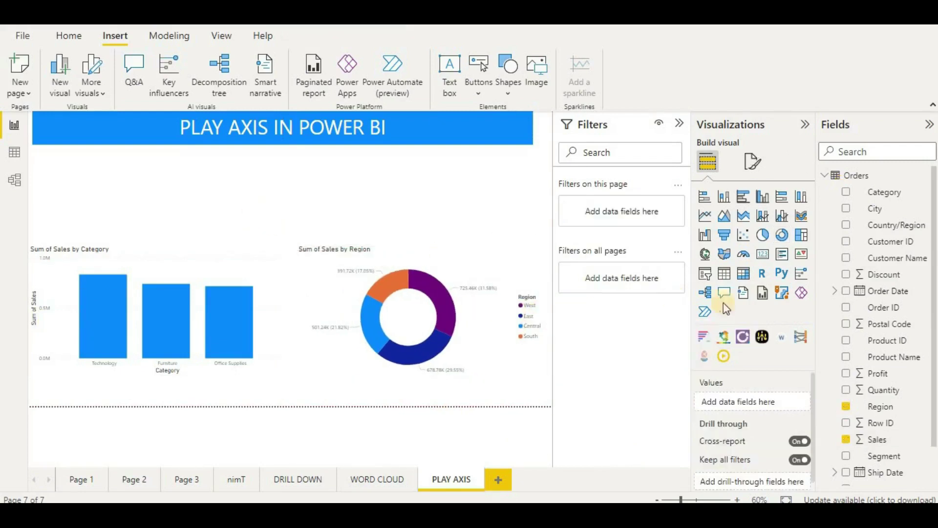
left_click(725, 358)
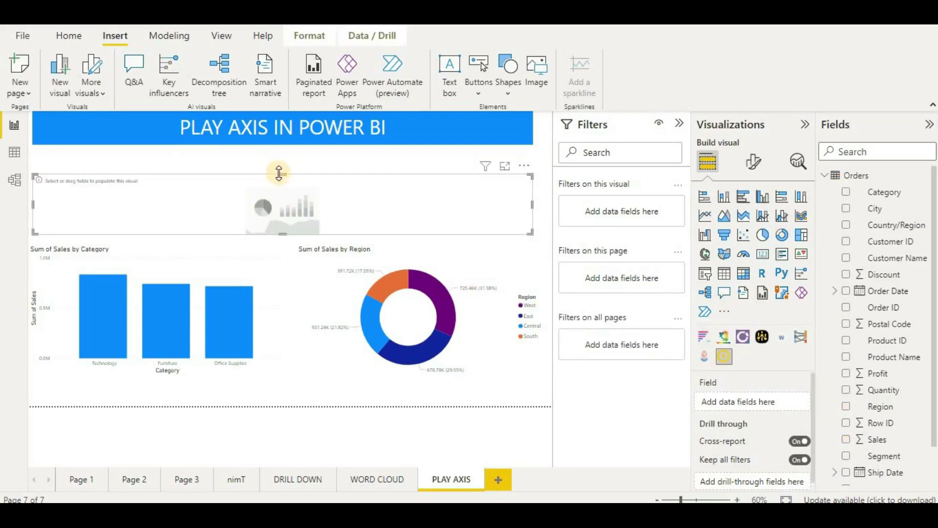
left_click_drag(284, 153, 285, 146)
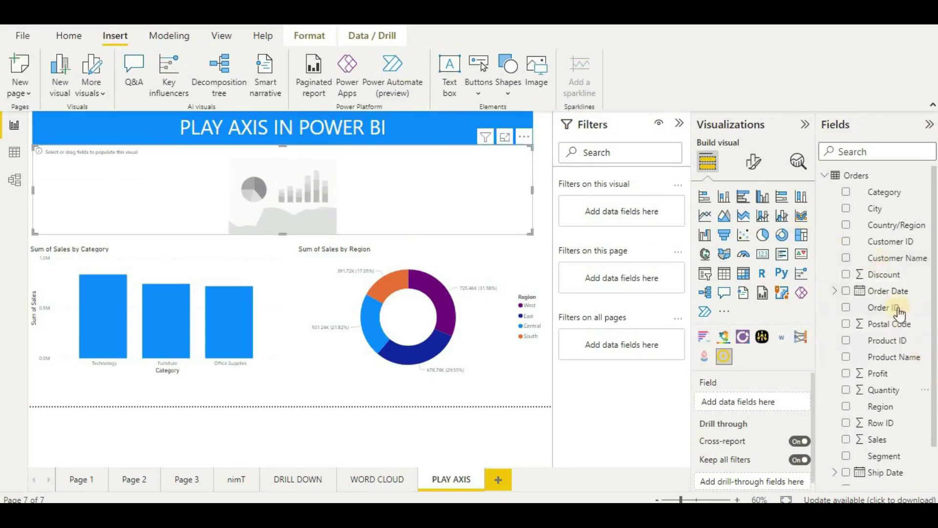
left_click_drag(893, 293, 807, 413)
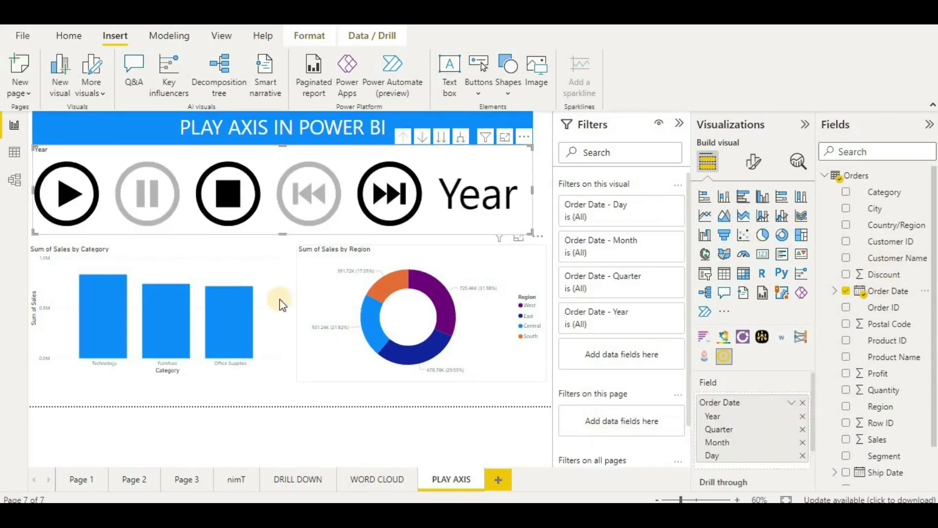
left_click(77, 197)
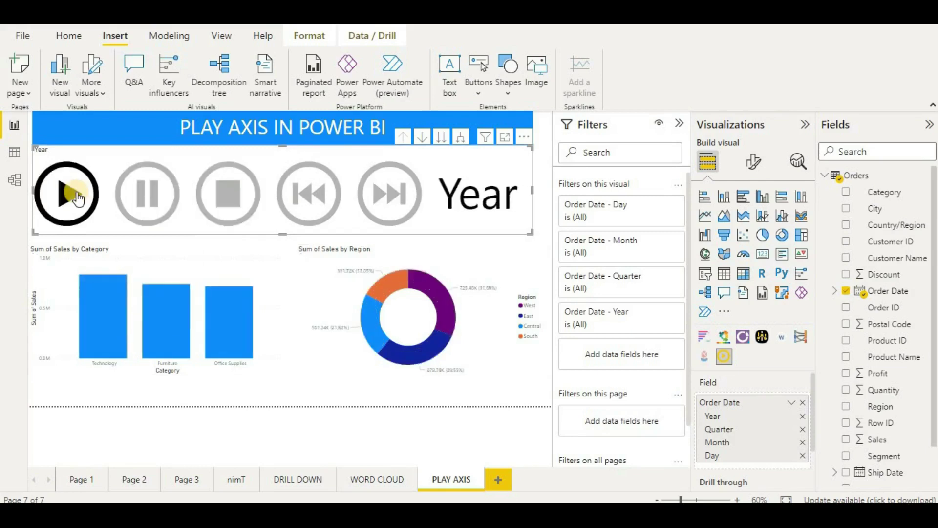
Remove Year and Quarter from the Play Axis's Order Date hierarchy, playing the animation at the year, quarter and month levels.
left_click(77, 198)
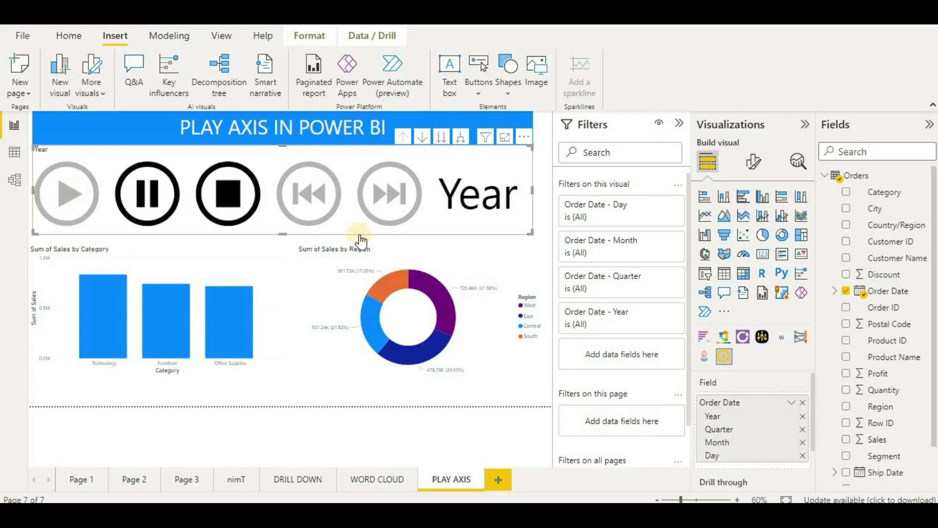
left_click(803, 416)
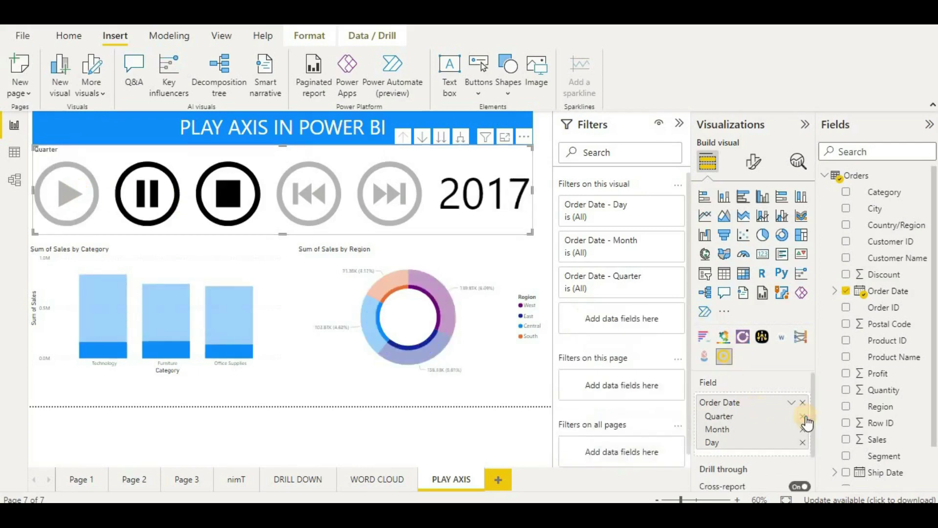
left_click(80, 194)
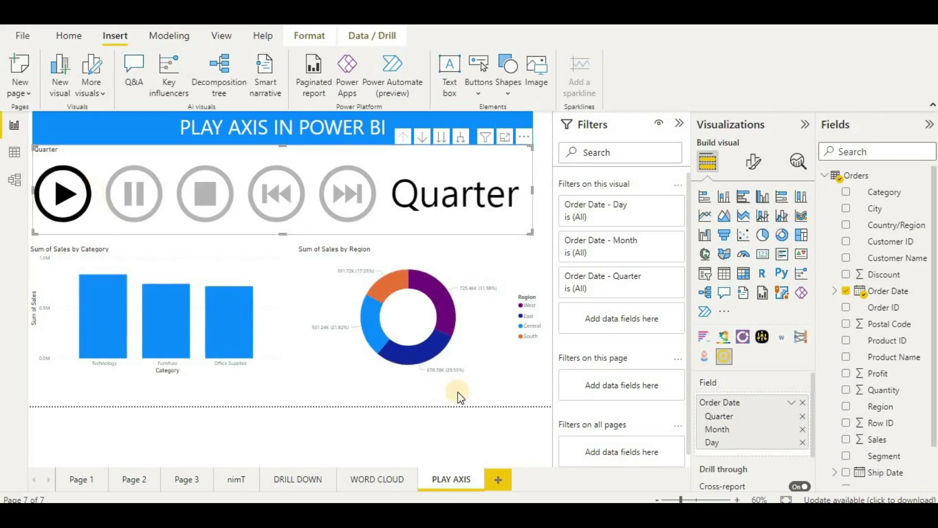
left_click(802, 416)
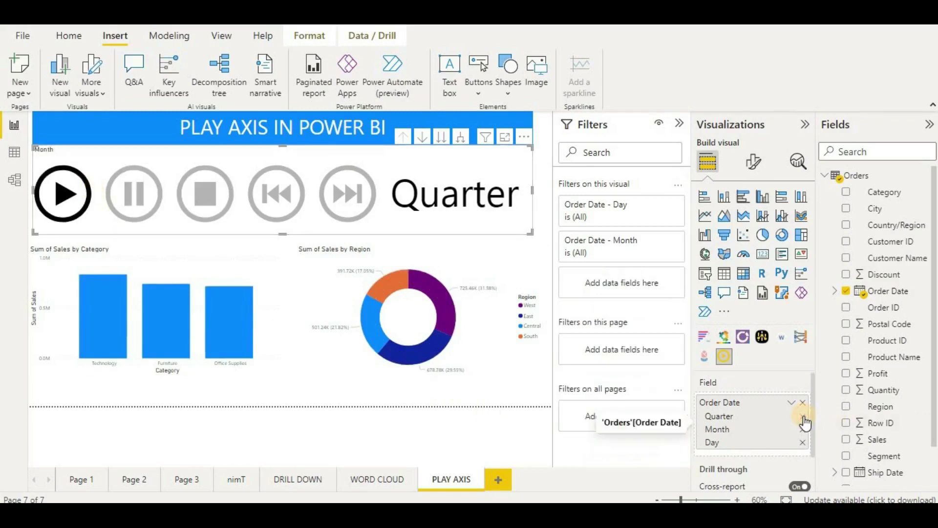
left_click(67, 219)
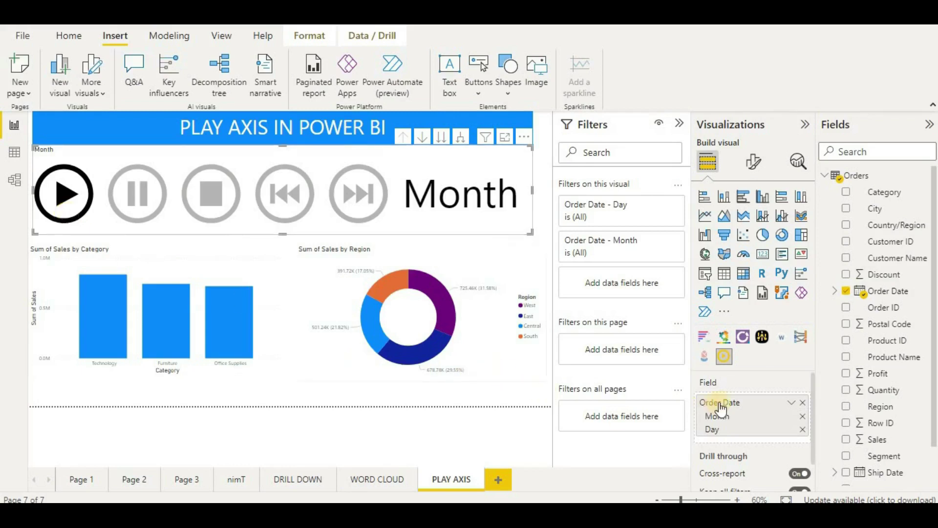
Turn on drill-down for the Play Axis, go to the Day level, and drill back up to Month.
left_click(421, 140)
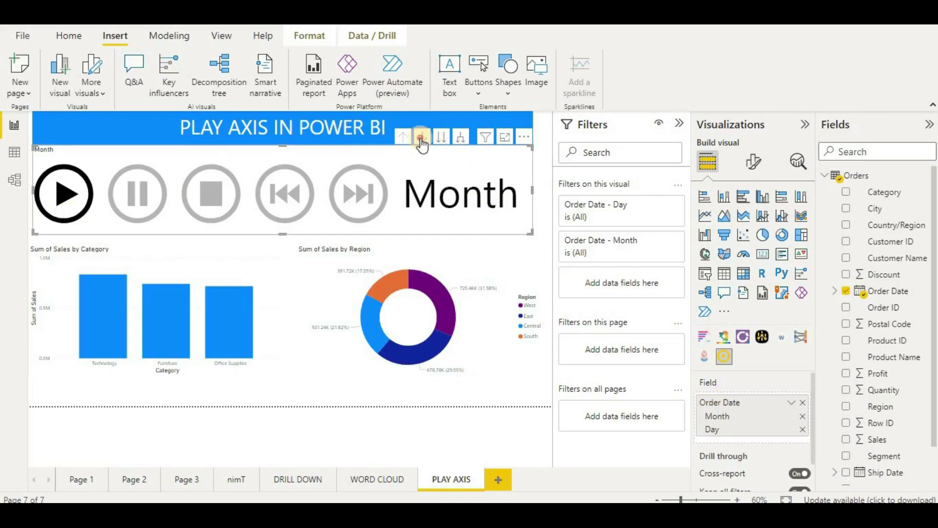
left_click(445, 138)
left_click(445, 137)
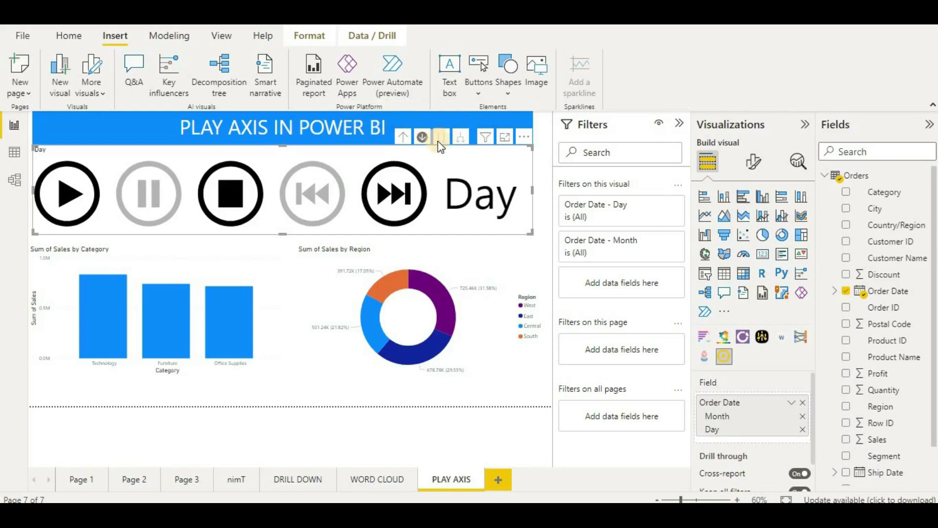
left_click(404, 137)
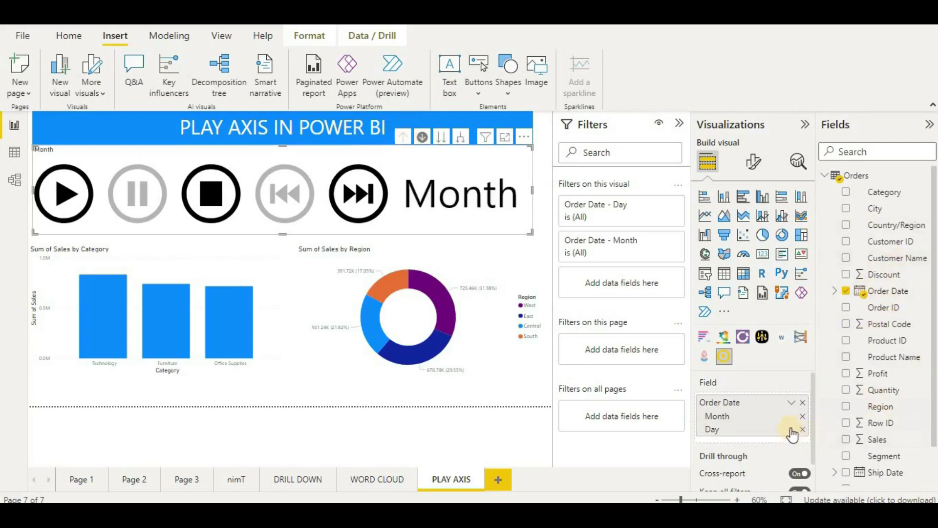
left_click_drag(792, 433, 357, 220)
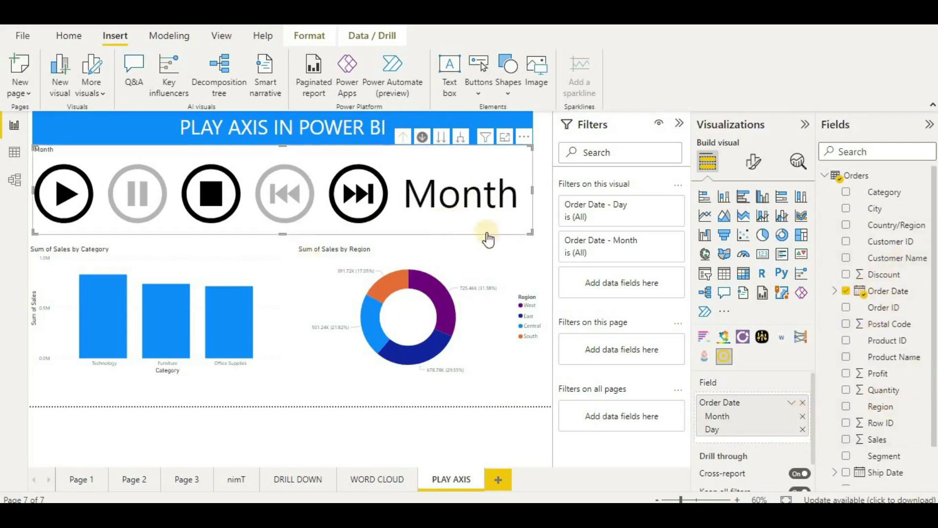
mouse_move(169, 284)
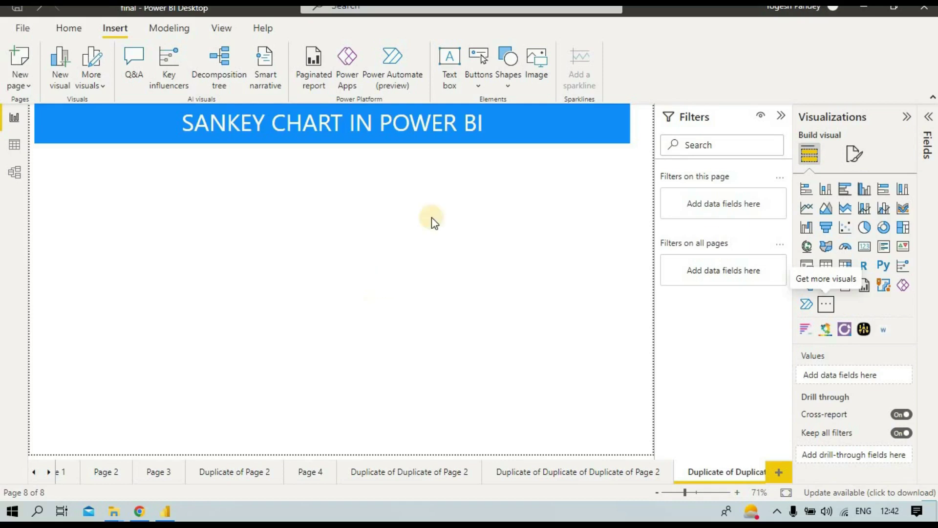
Search the visuals marketplace for SANKEY and import Microsoft Corporation's Sankey Chart into the report.
left_click(825, 306)
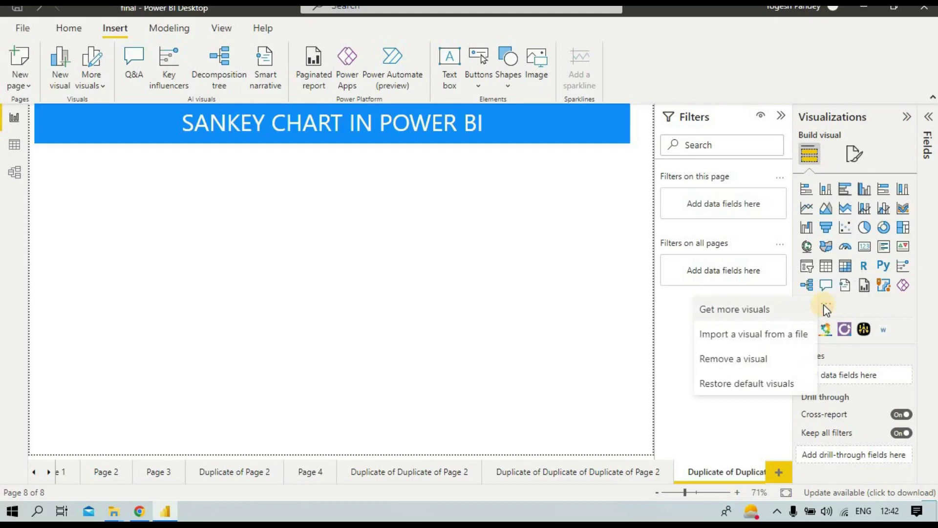
left_click(791, 310)
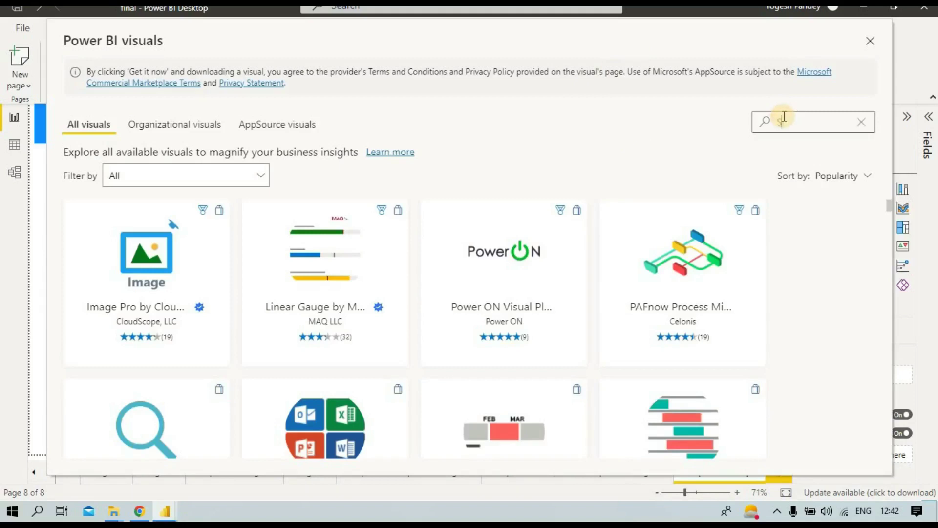
left_click(783, 119)
type("SANKEY")
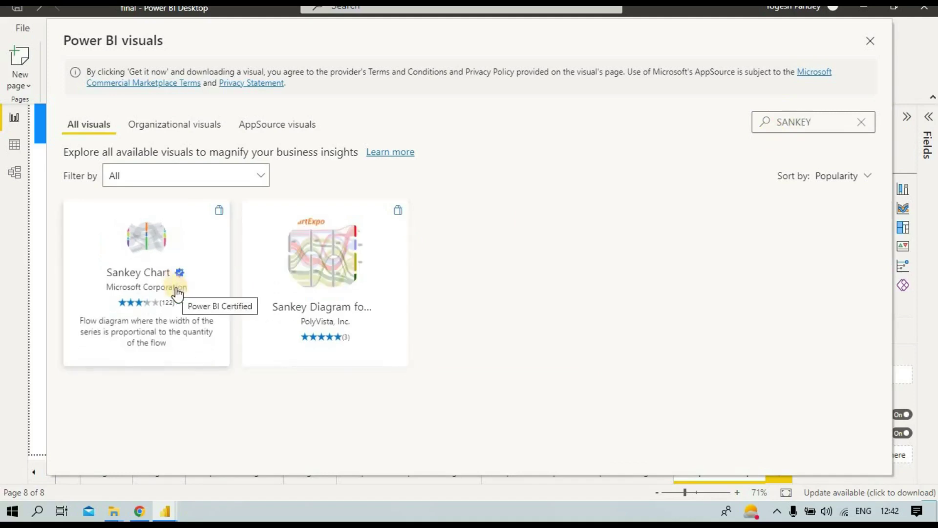
left_click(177, 293)
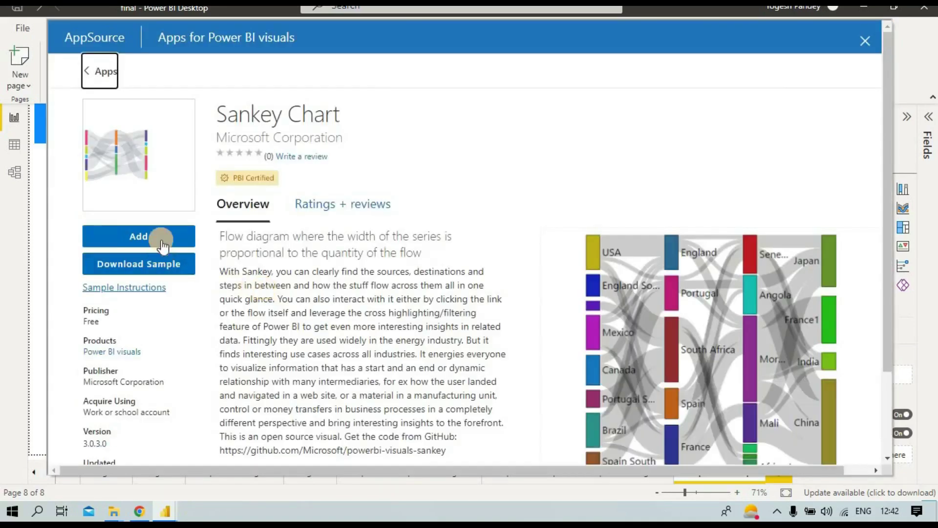
left_click(161, 240)
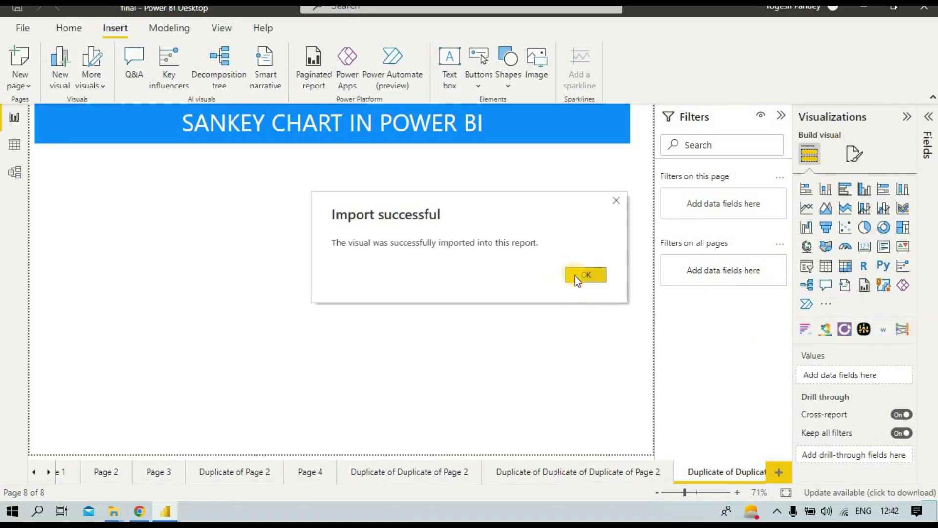
left_click(585, 275)
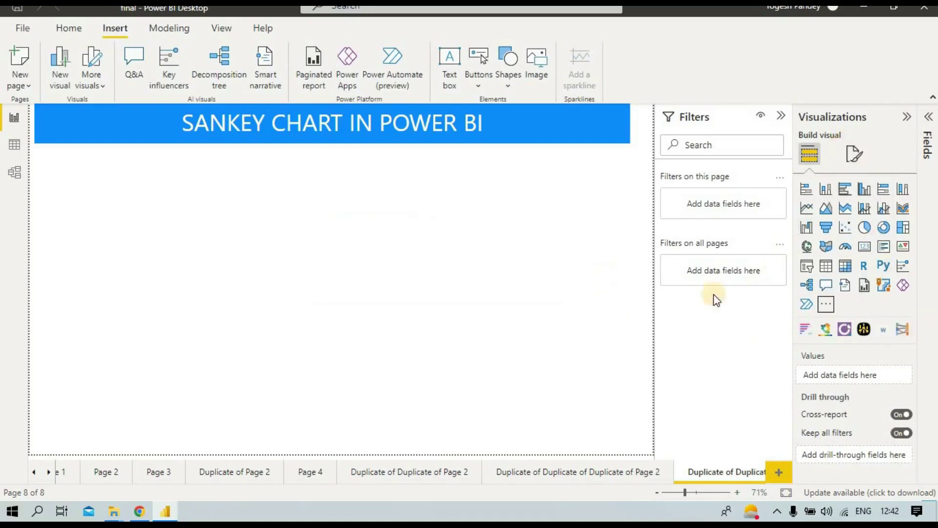
Add a Sankey chart to the page and stretch it from directly below the title to near the page's lower edge.
left_click(903, 330)
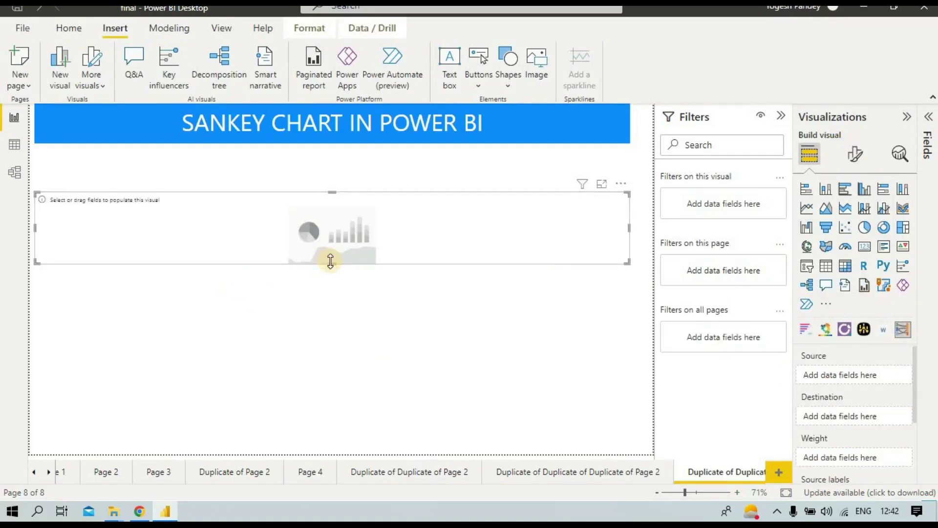
left_click_drag(330, 261, 349, 417)
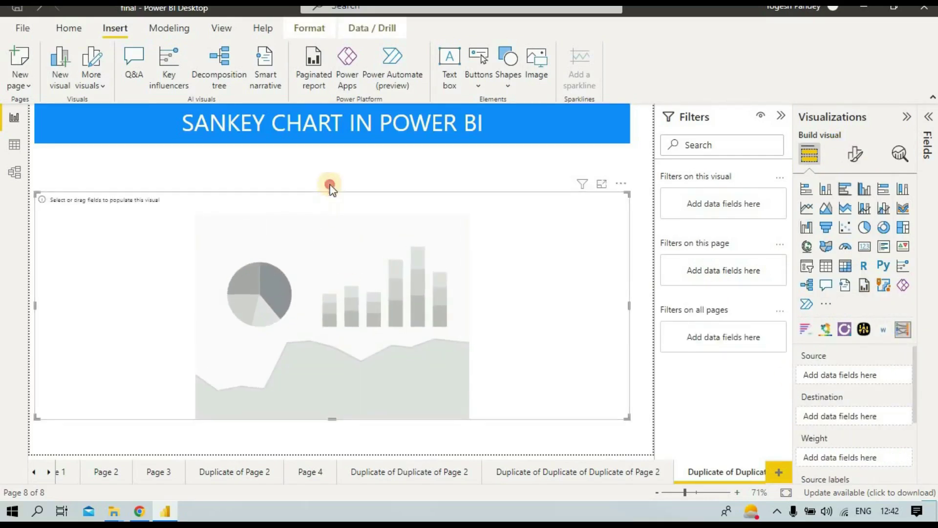
left_click_drag(330, 188, 330, 146)
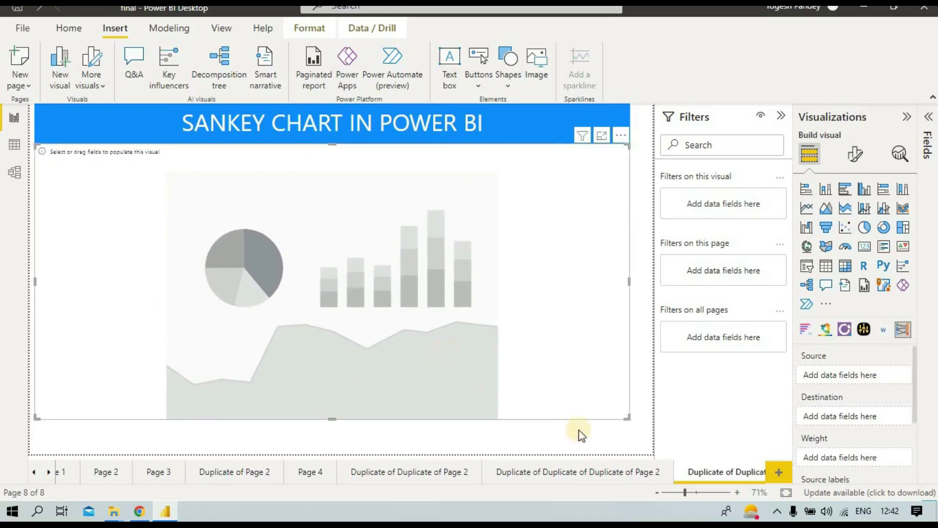
Expand the Orders table and assign Category as the Sankey chart's source and Sub-Category as its destination.
left_click(930, 116)
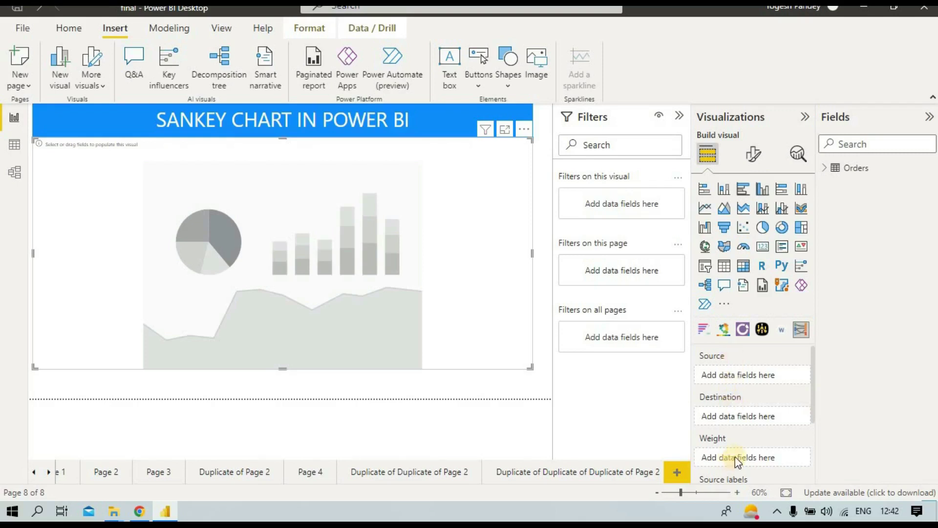
scroll(735, 452, "down", 1)
scroll(785, 420, "up", 1)
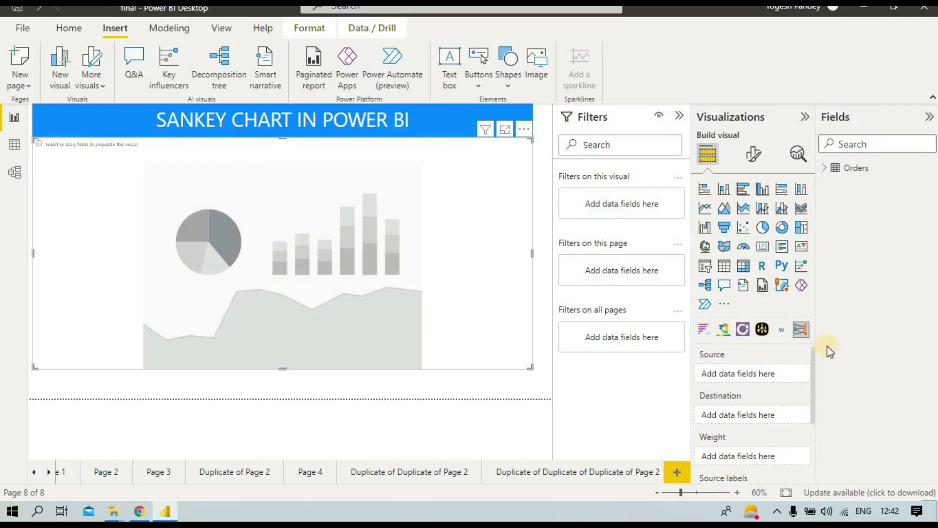
left_click(834, 168)
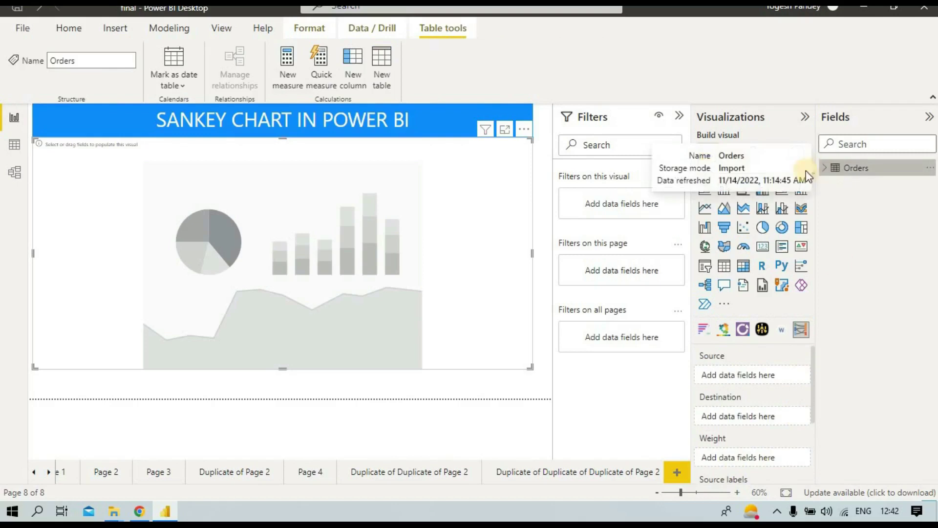
left_click(825, 167)
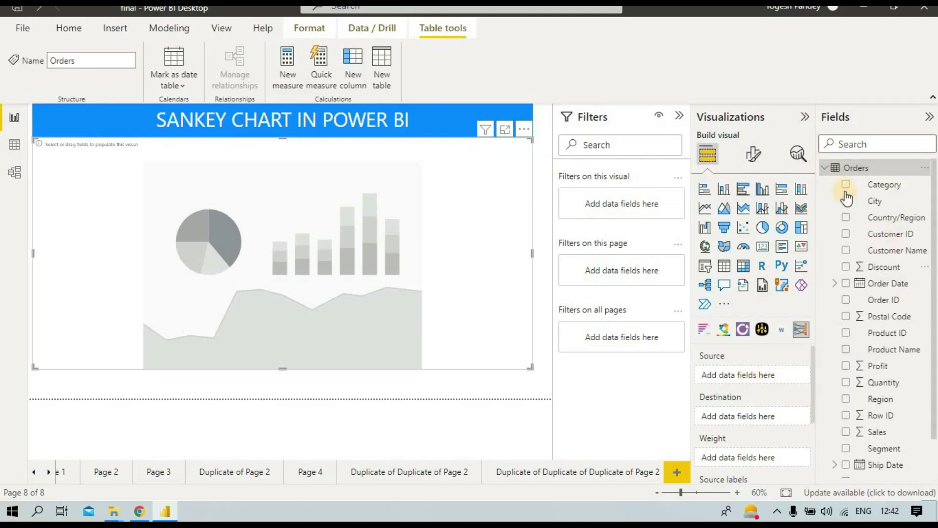
left_click_drag(835, 186, 745, 383)
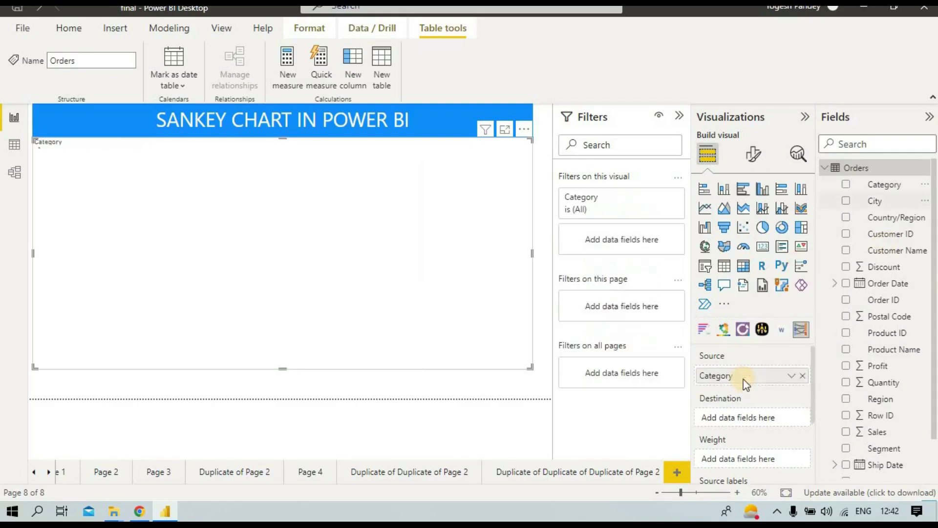
scroll(916, 302, "down", 1)
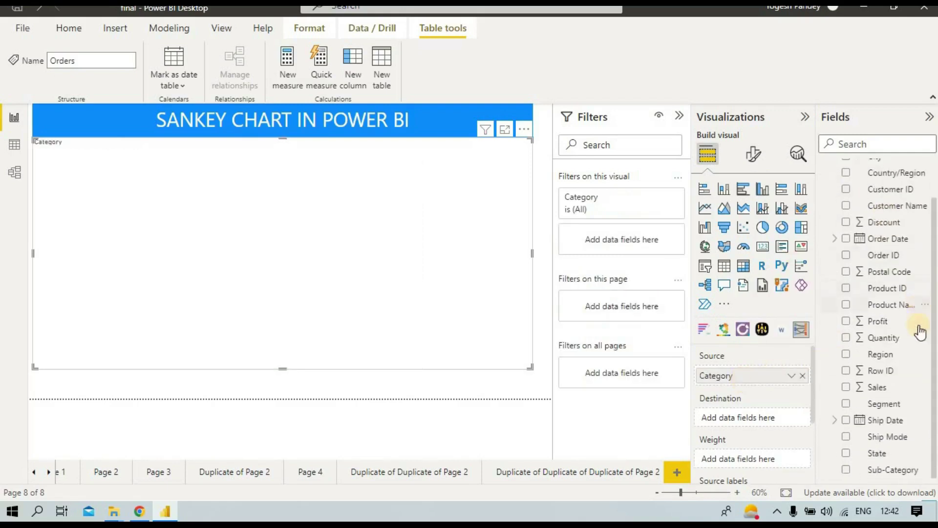
left_click_drag(867, 470, 757, 419)
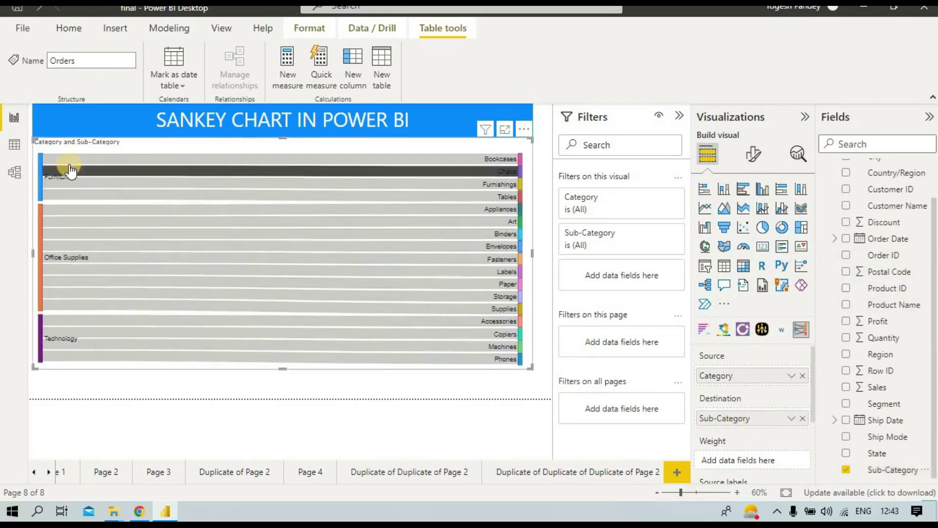
Check the category-to-sub-category flows and assign Sales as the Sankey chart's weight.
mouse_move(72, 167)
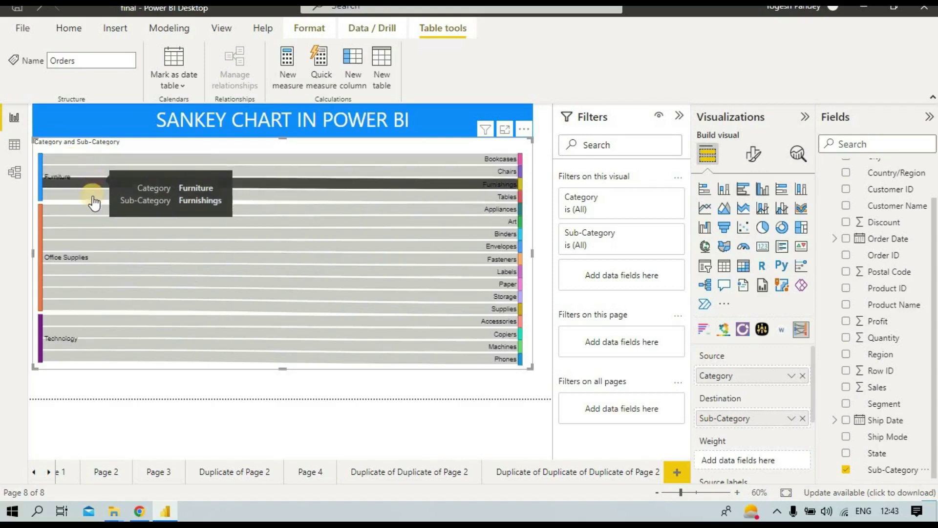
mouse_move(99, 248)
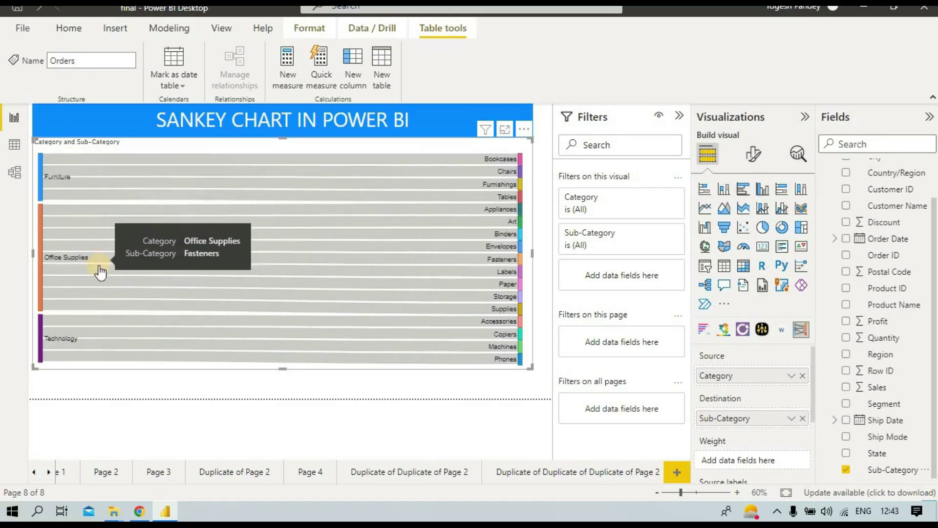
mouse_move(100, 272)
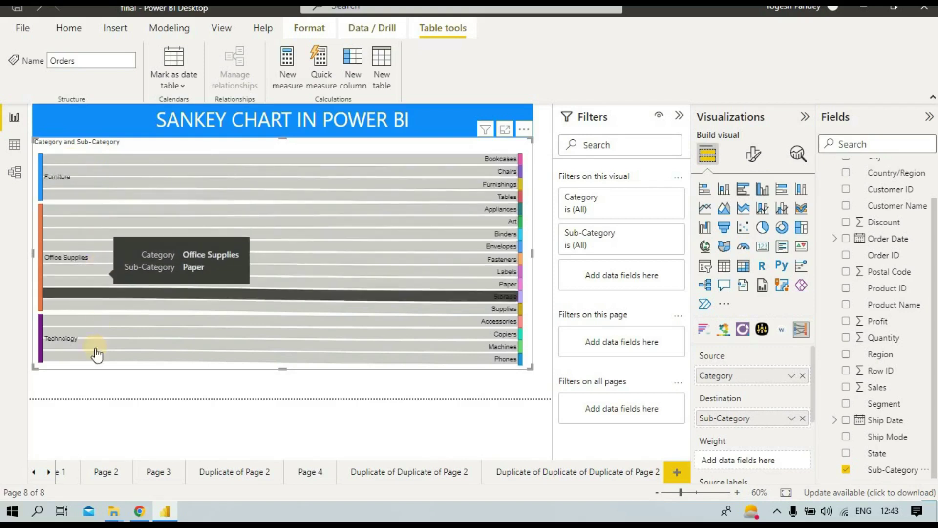
mouse_move(108, 346)
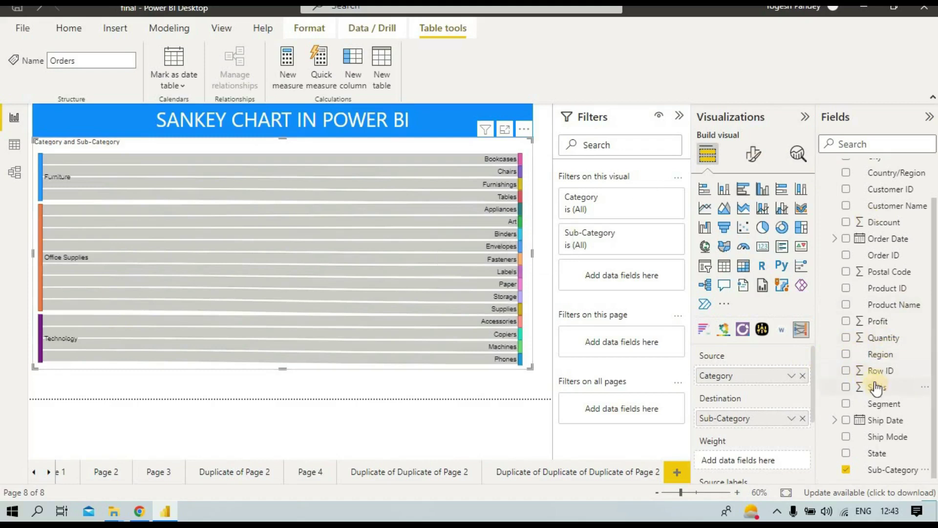
left_click_drag(875, 387, 758, 448)
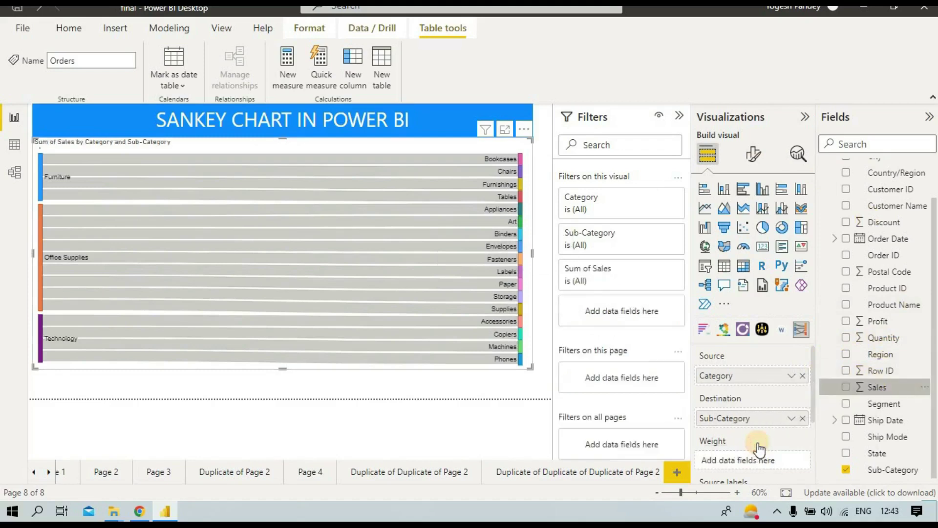
Check the Technology sales flows and replace Sub-Category with Region as the Sankey chart's destination.
mouse_move(299, 356)
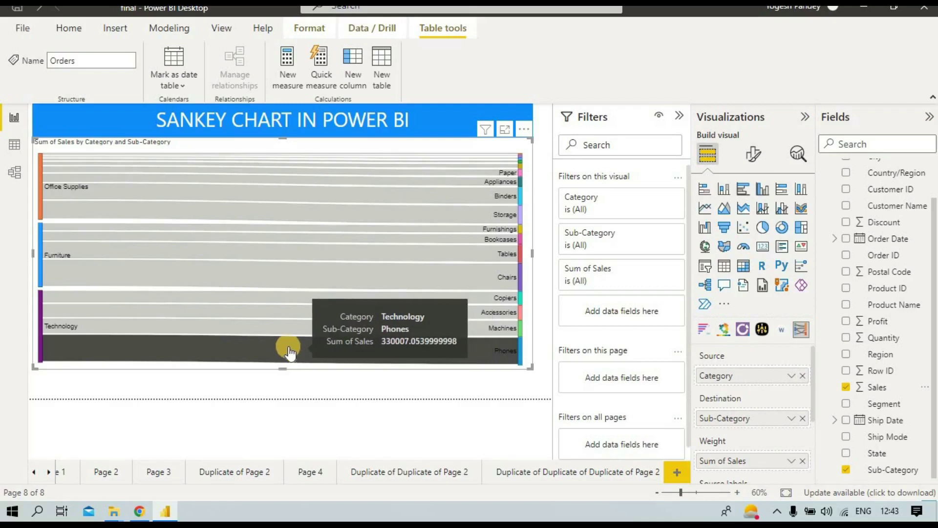
mouse_move(303, 314)
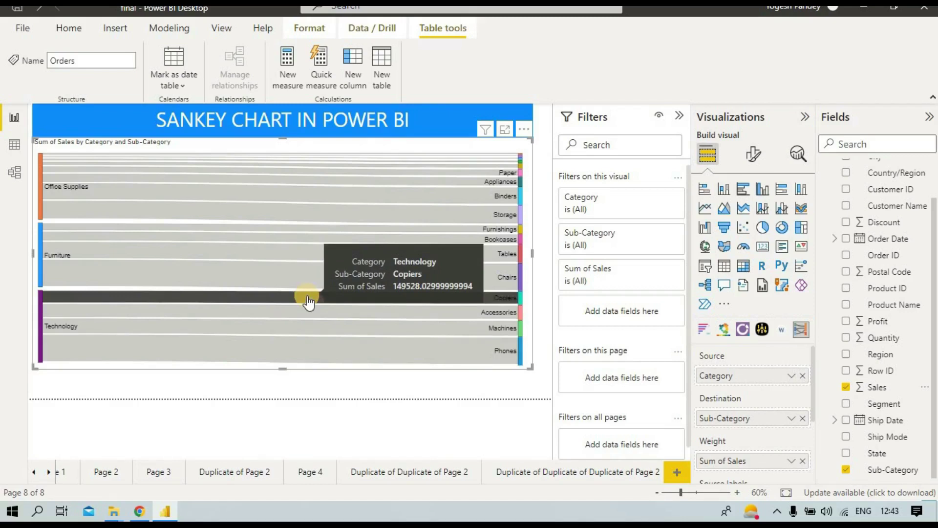
mouse_move(302, 331)
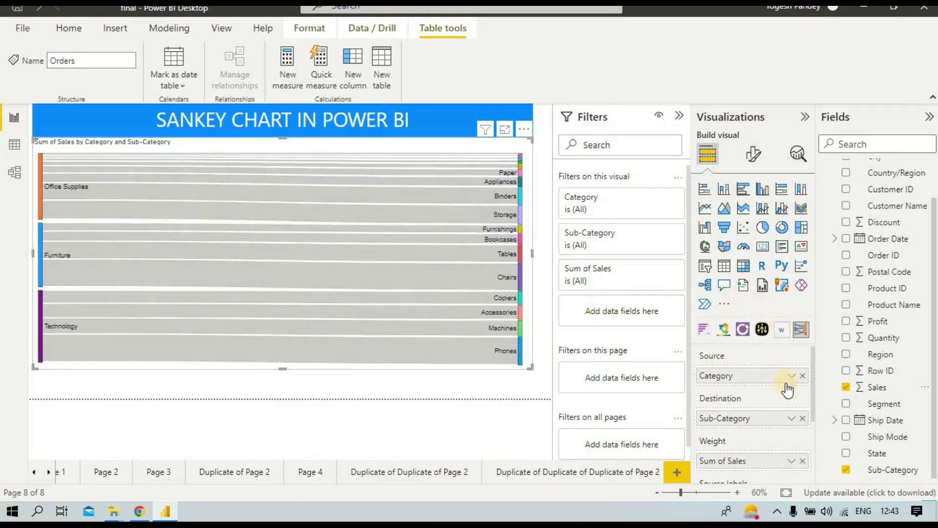
left_click(802, 418)
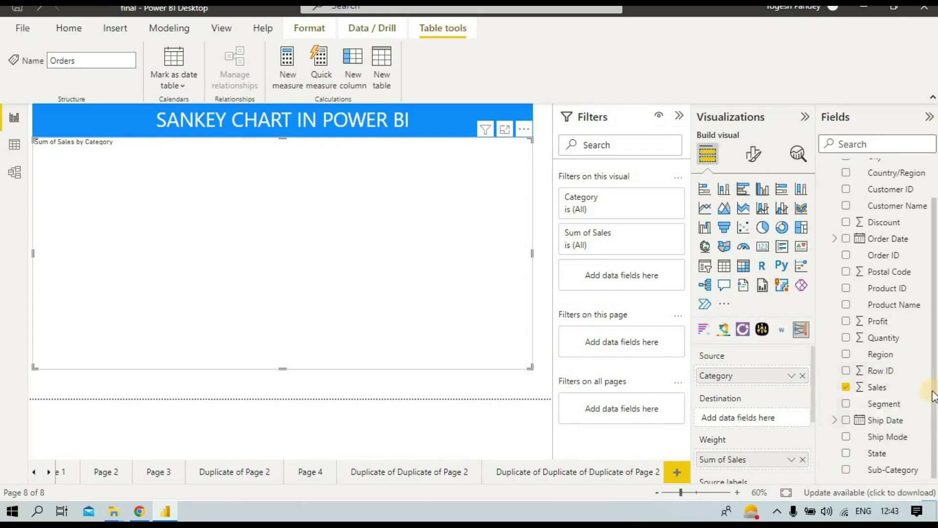
scroll(933, 395, "up", 2)
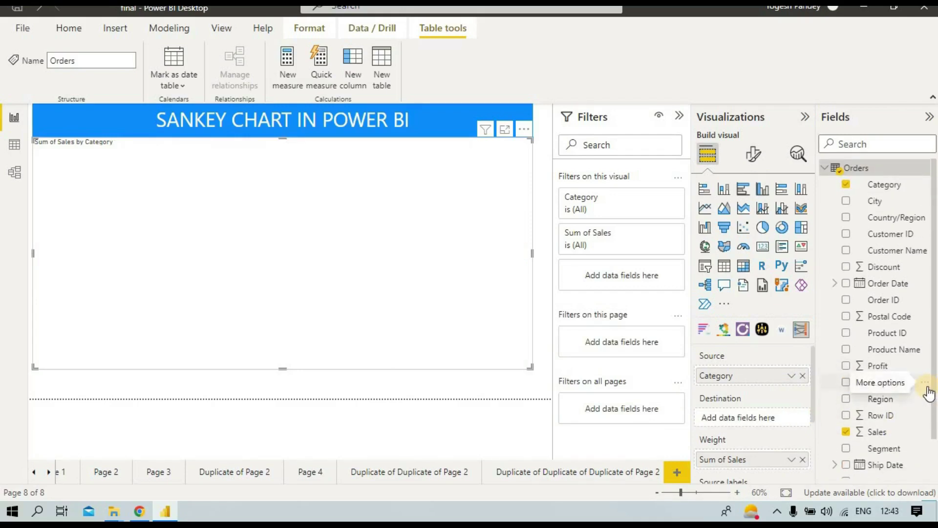
left_click_drag(876, 400, 772, 410)
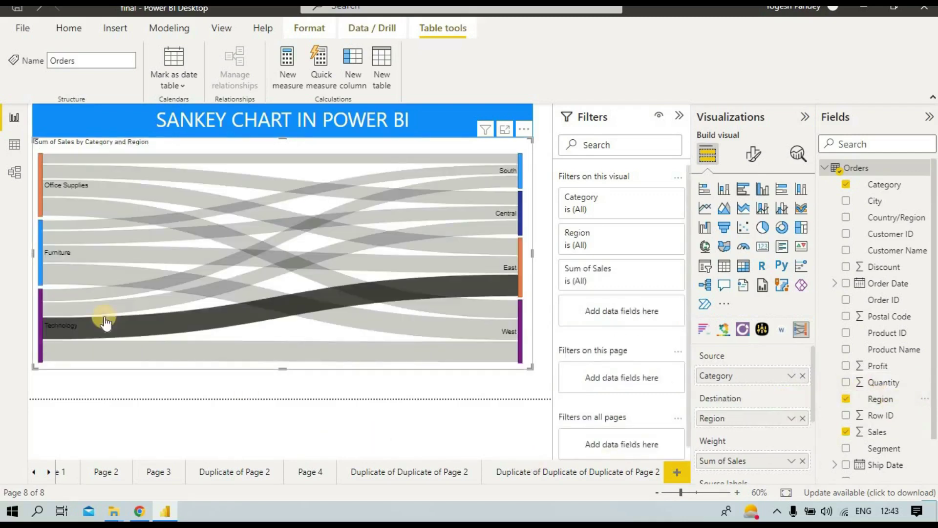
mouse_move(126, 357)
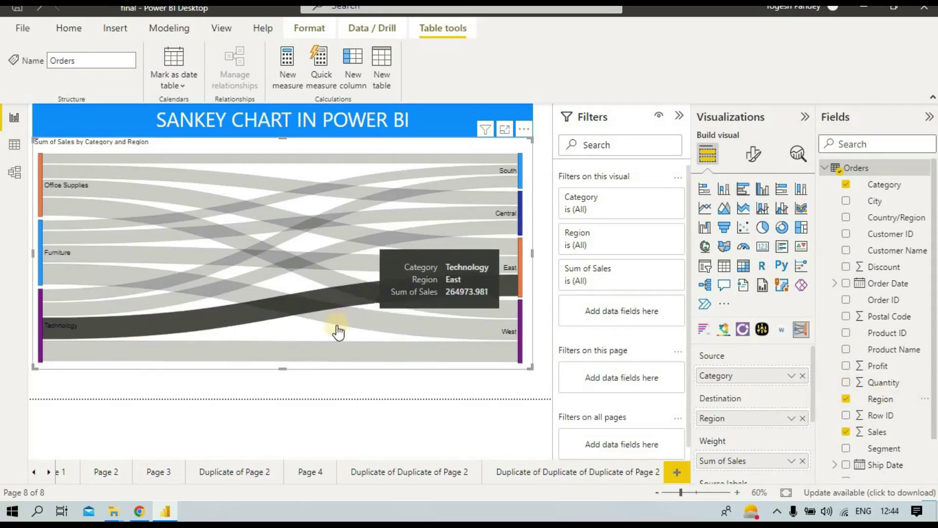
Open the Sankey chart's visual-specific formatting settings and review the data label options.
left_click(753, 155)
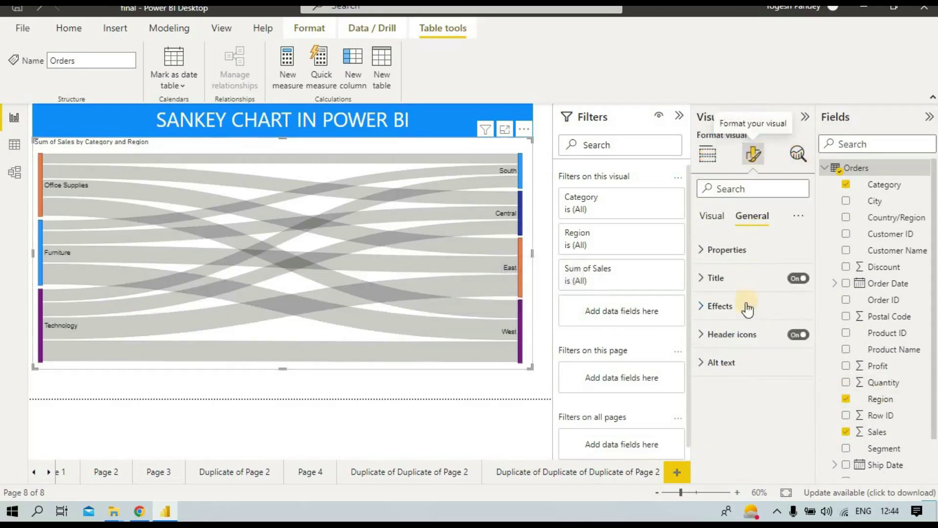
left_click(712, 218)
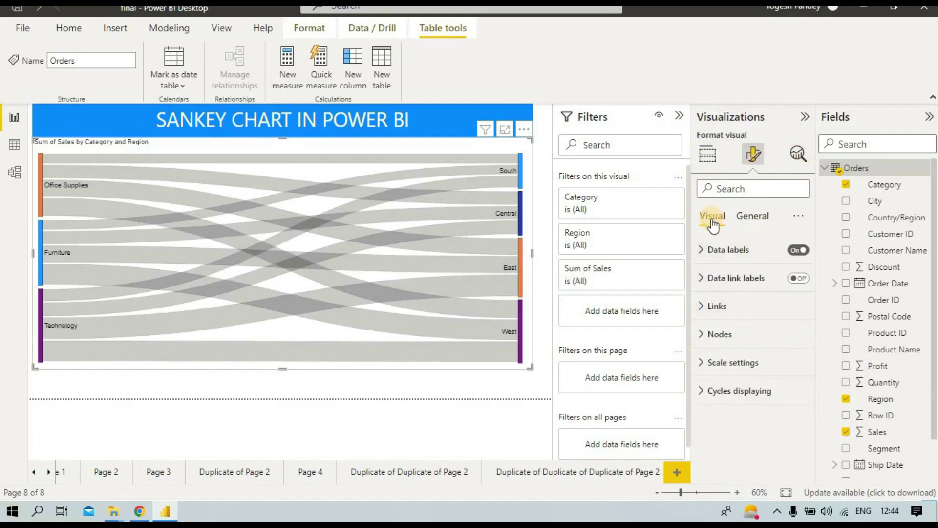
left_click(756, 251)
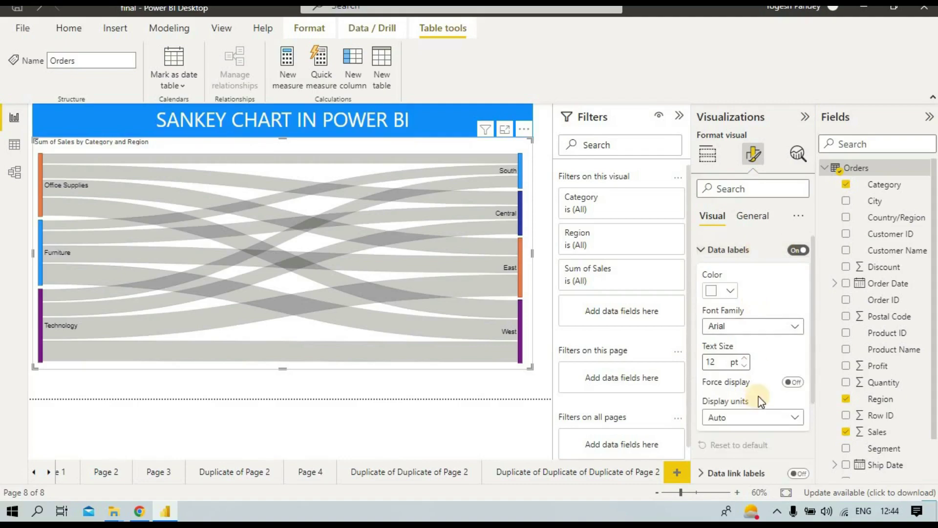
scroll(762, 385, "down", 3)
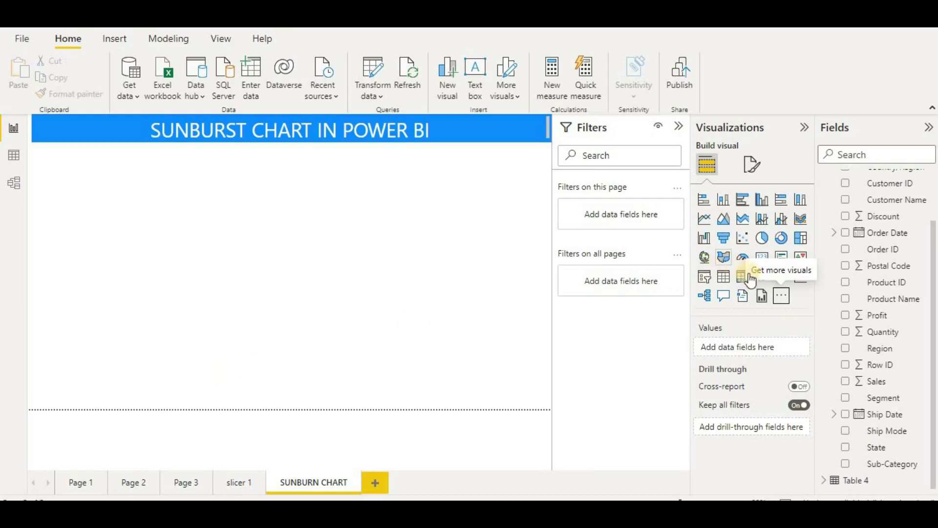
Search the visuals marketplace for SUN and import Microsoft Corporation's Sunburst visual into the report.
left_click(780, 298)
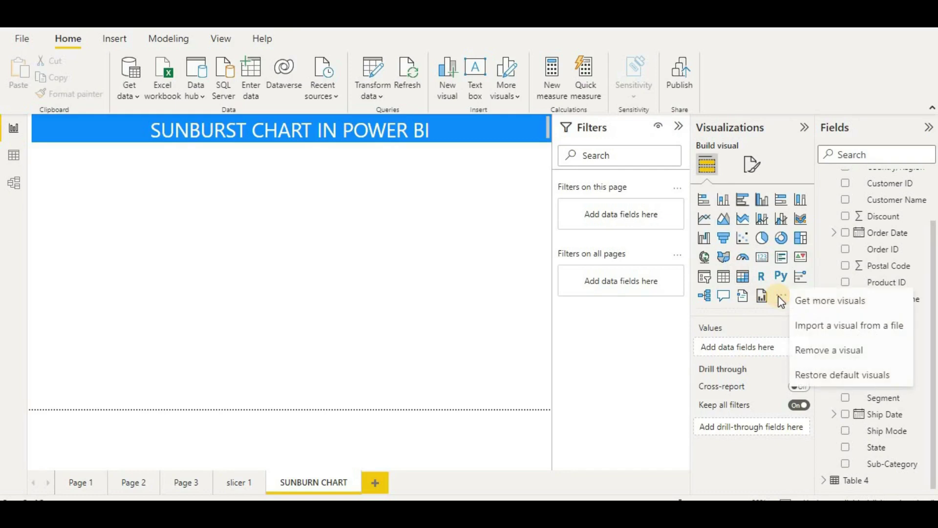
left_click(814, 302)
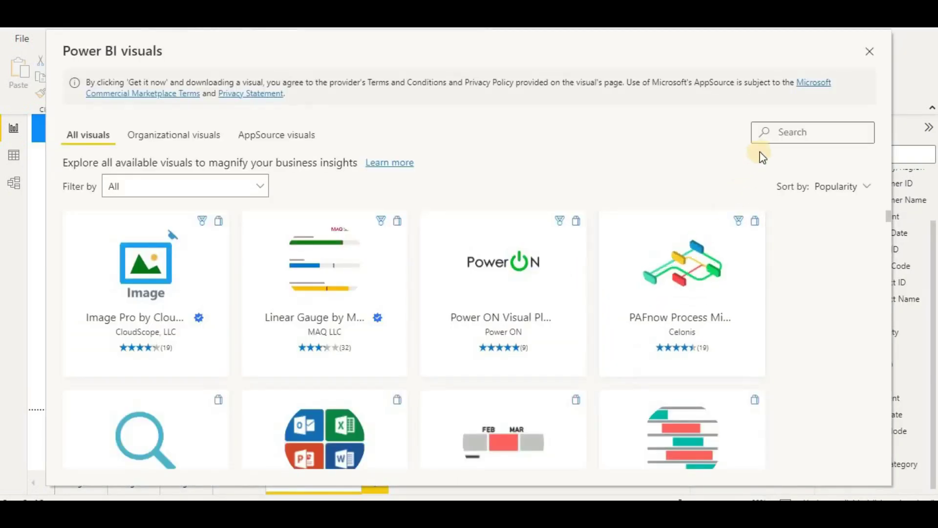
left_click(781, 131)
type("SUN")
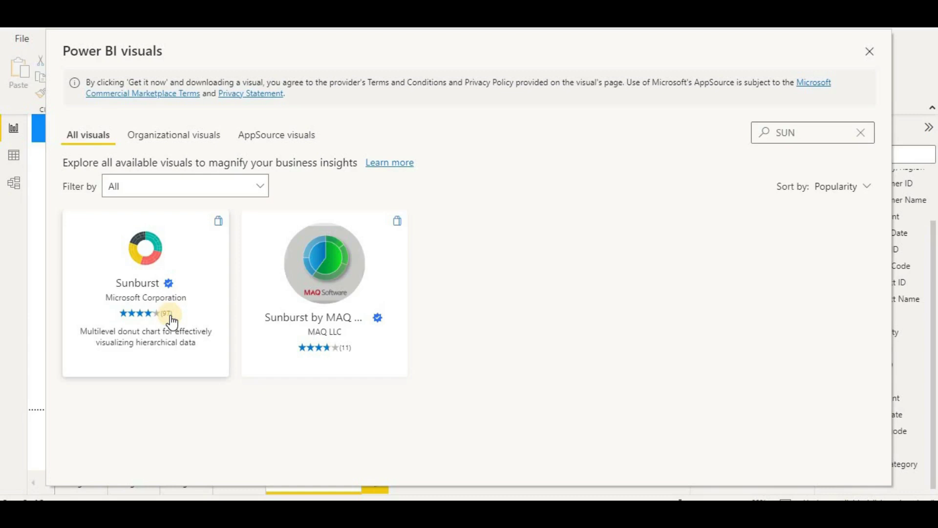
left_click(159, 315)
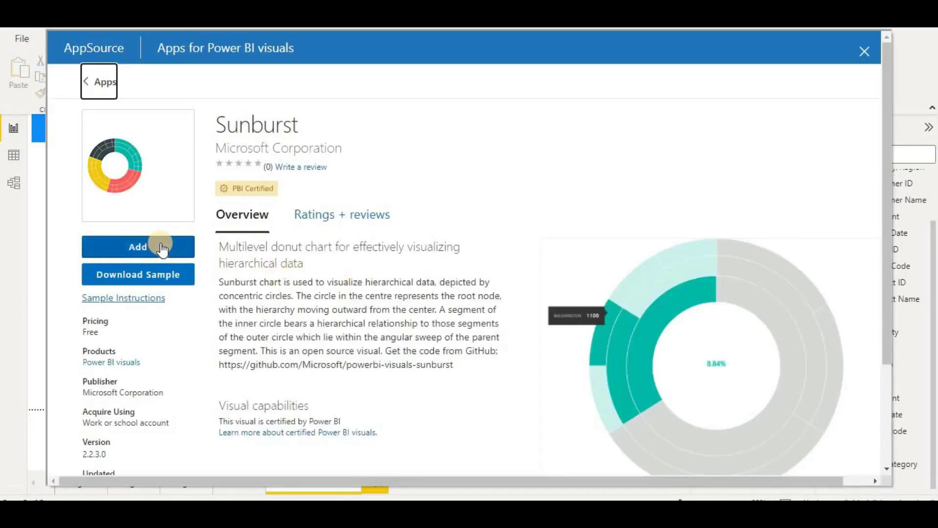
left_click(162, 248)
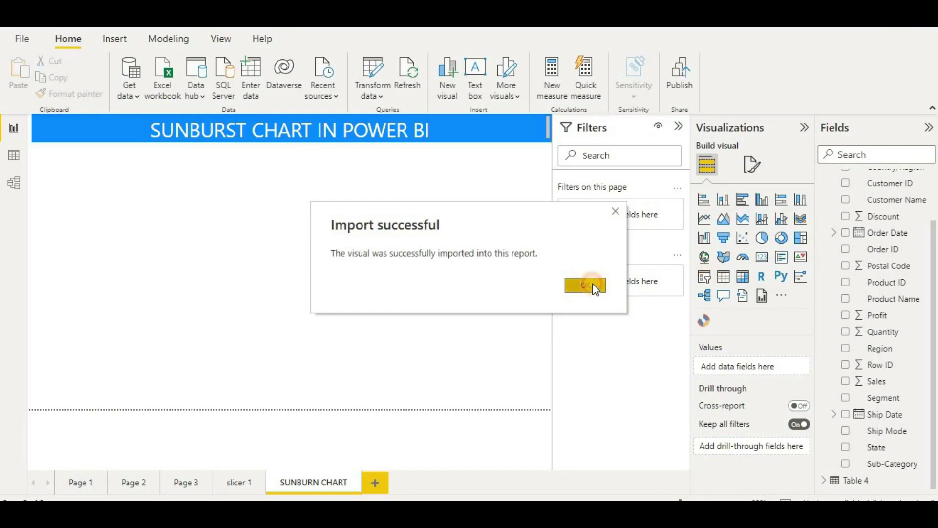
left_click(585, 286)
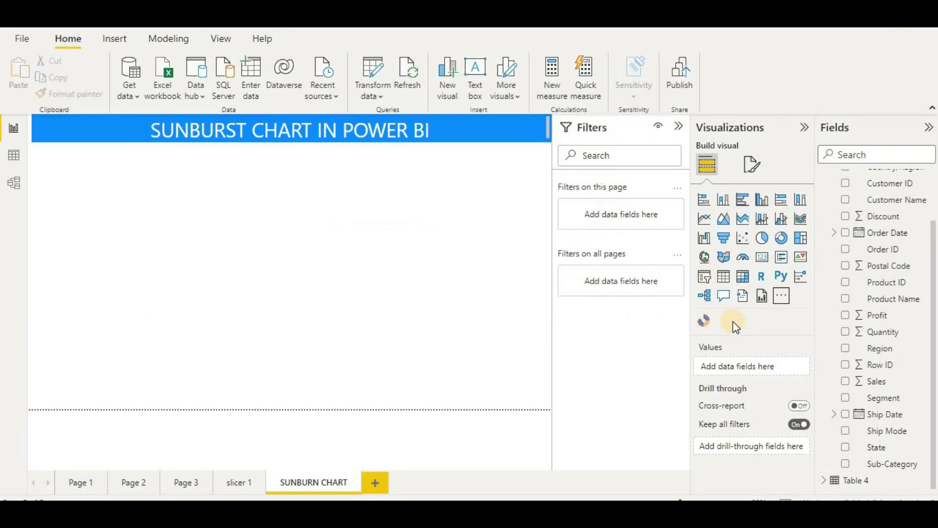
Add a Sunburst chart to the page and stretch it from directly below the title to the page's lower edge.
left_click(703, 324)
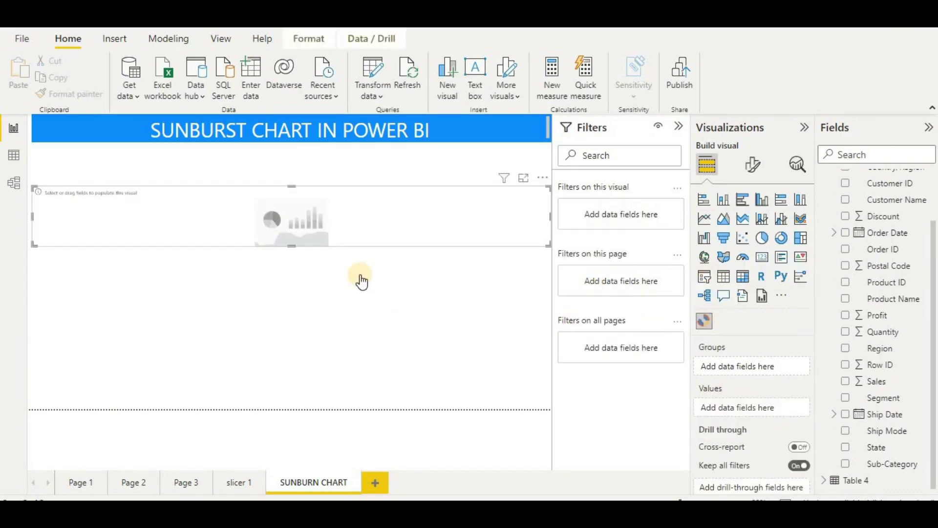
left_click_drag(292, 246, 295, 370)
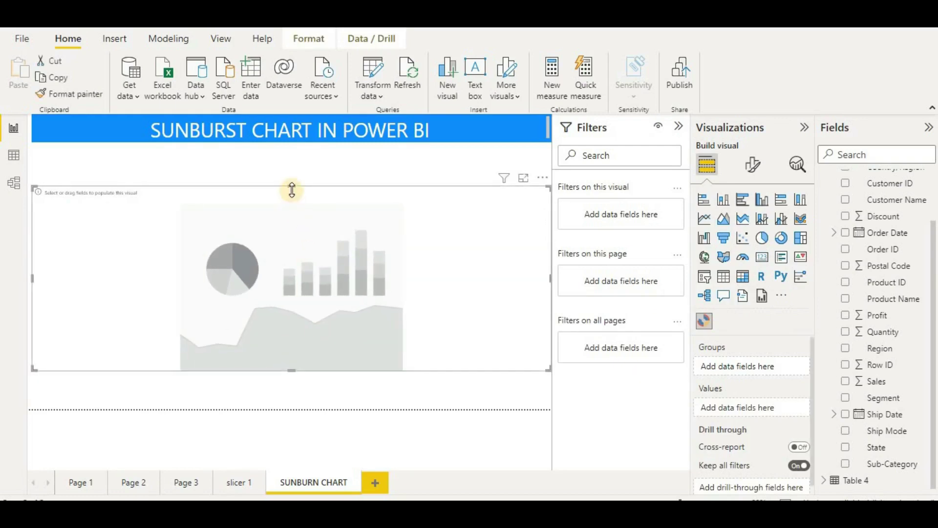
left_click_drag(292, 189, 300, 146)
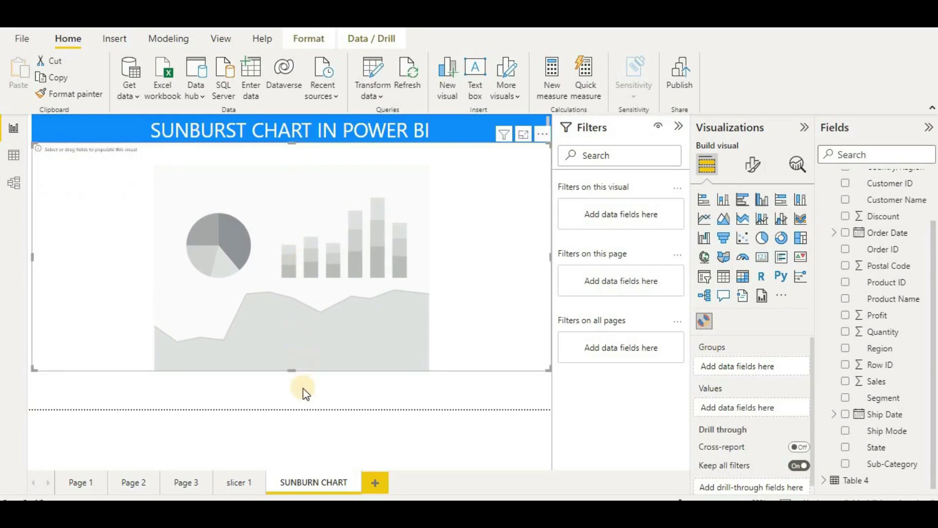
left_click_drag(294, 370, 287, 406)
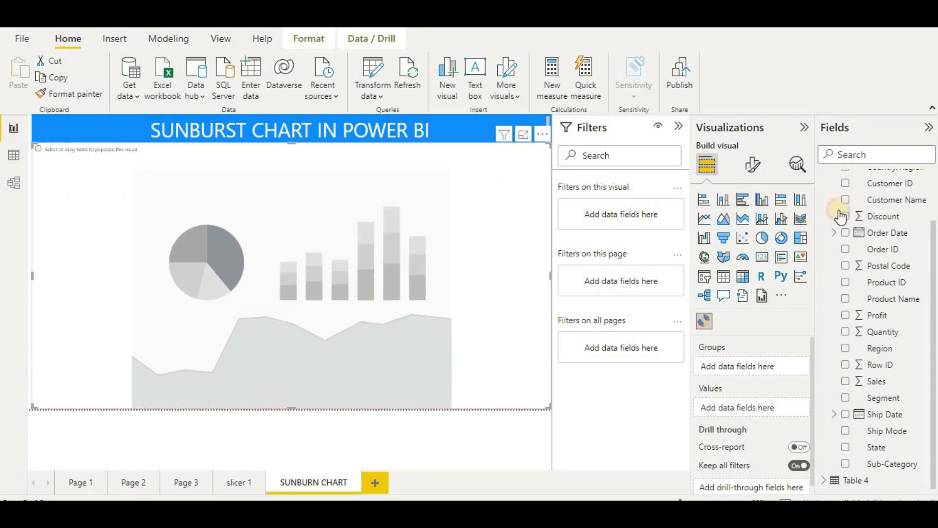
Assign Category and then Sub-Category as the Sunburst chart's groups, with Sales as its values.
scroll(867, 225, "up", 3)
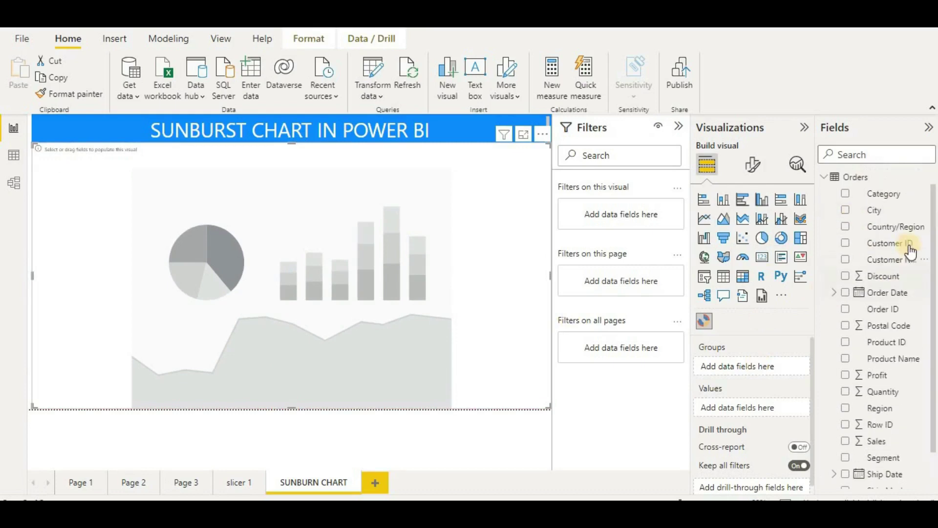
left_click_drag(875, 194, 759, 368)
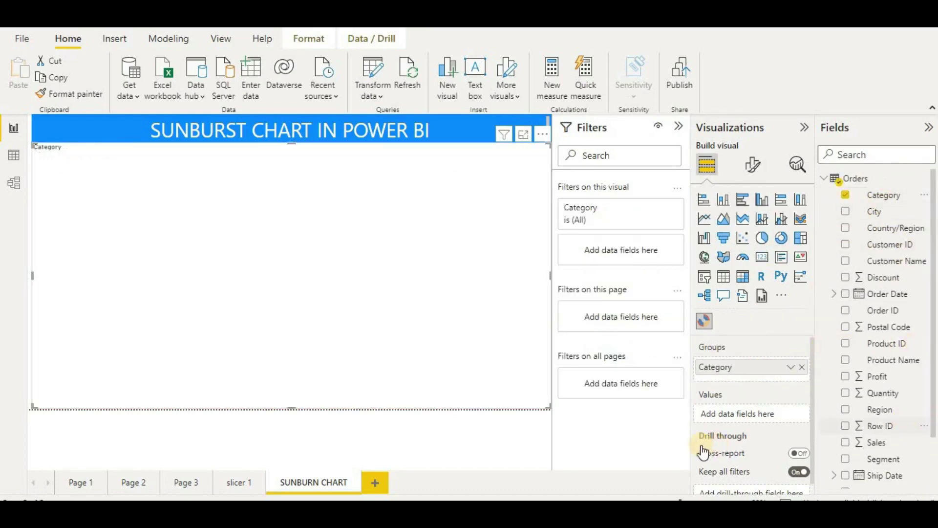
left_click_drag(875, 447, 820, 420)
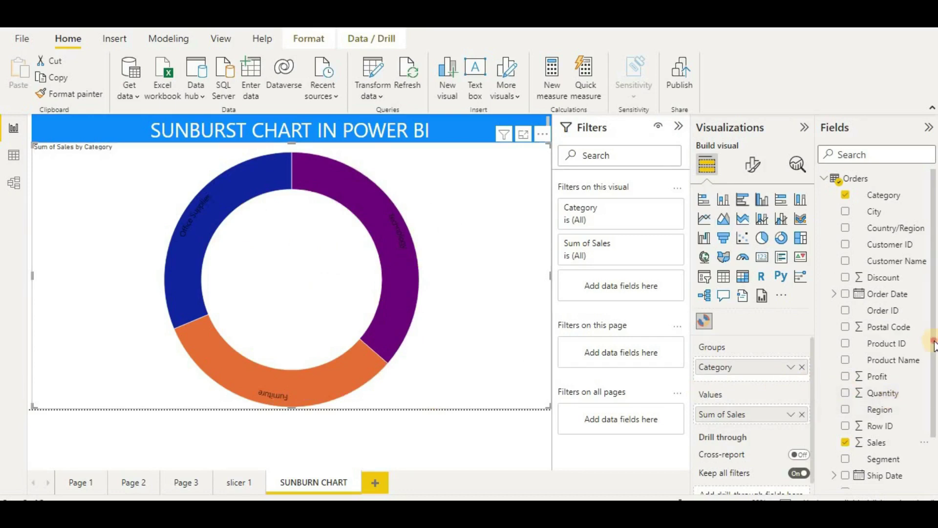
left_click_drag(933, 344, 933, 421)
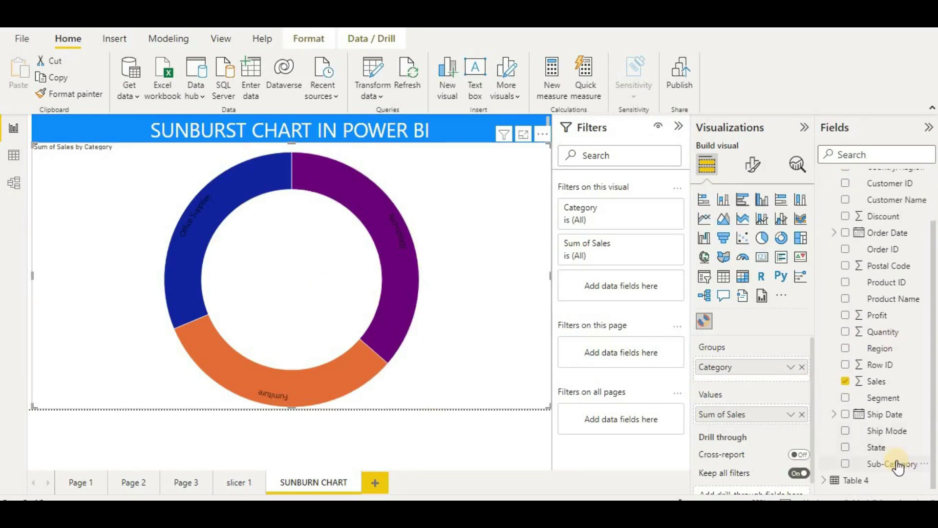
left_click_drag(898, 466, 784, 384)
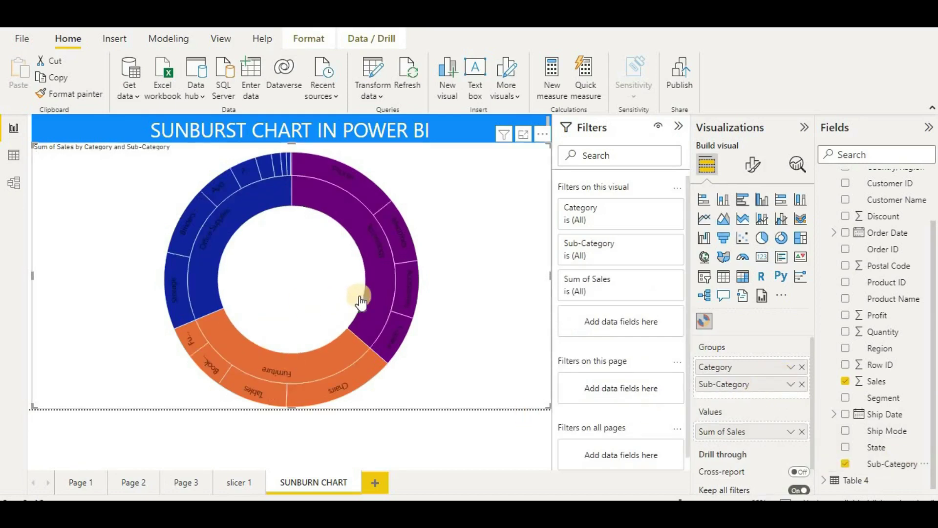
Add Segment as the Sunburst chart's third group below Sub-Category, checking segment sales in the rings before and after.
mouse_move(385, 277)
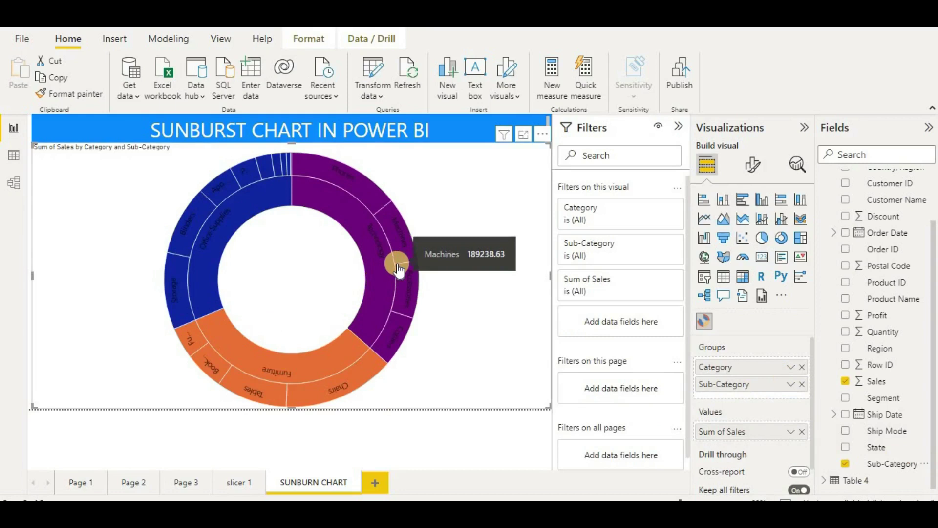
mouse_move(381, 198)
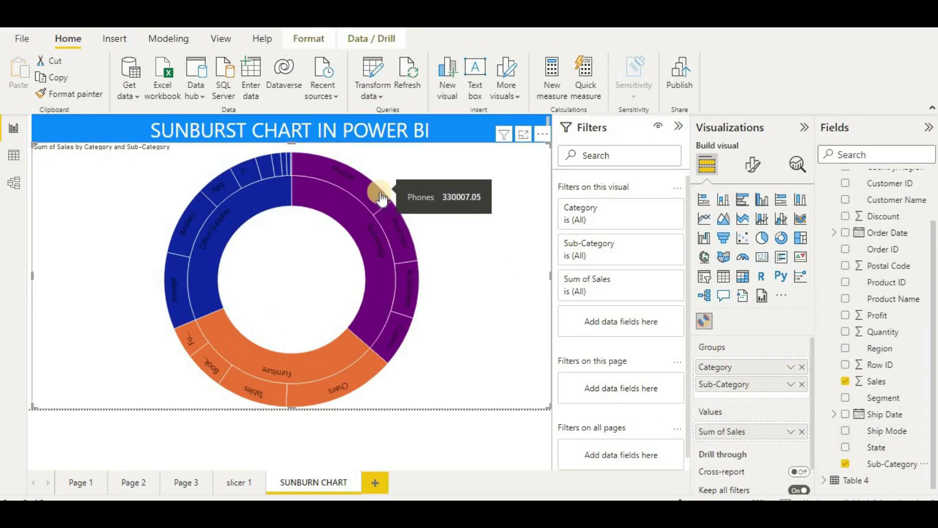
mouse_move(276, 175)
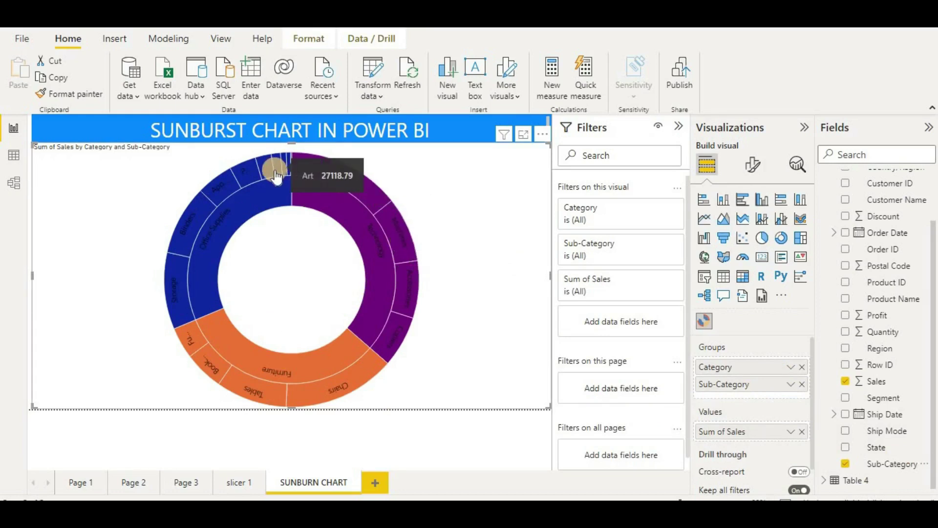
mouse_move(241, 186)
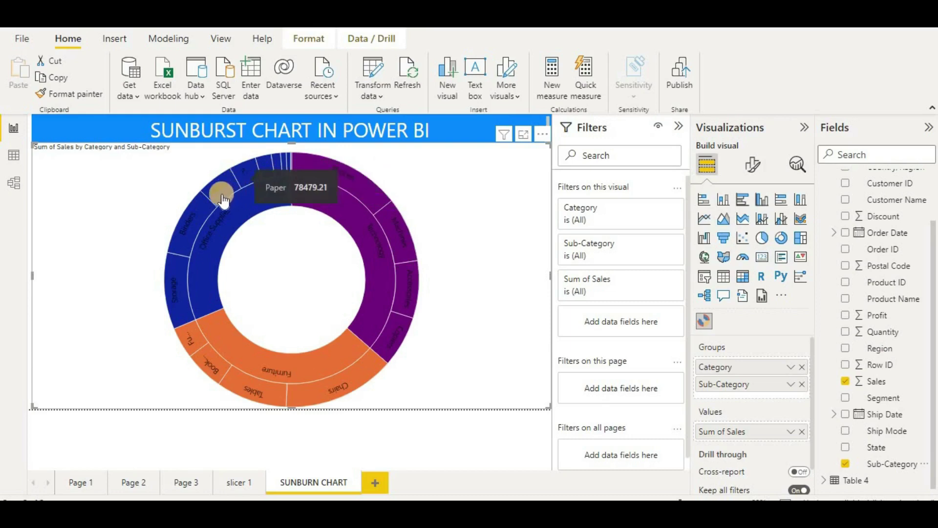
mouse_move(176, 285)
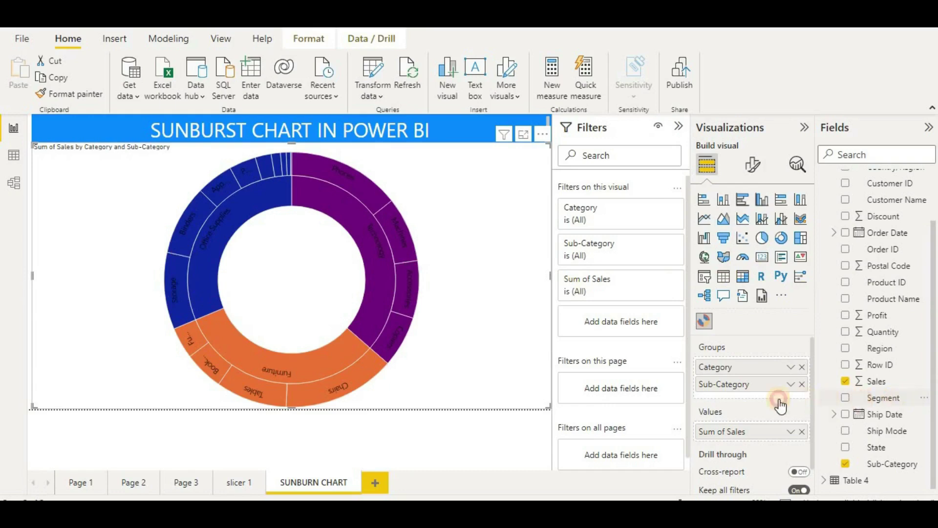
left_click(848, 398)
left_click_drag(848, 403, 782, 401)
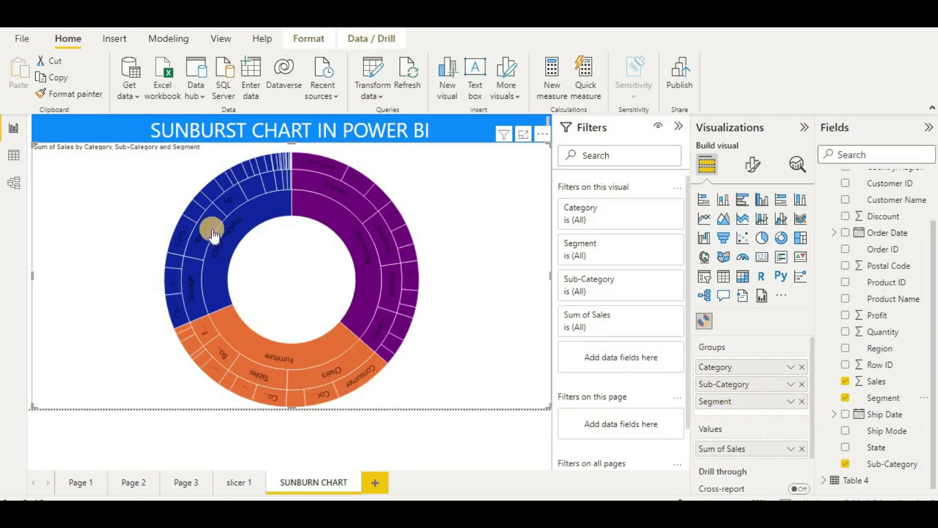
mouse_move(224, 246)
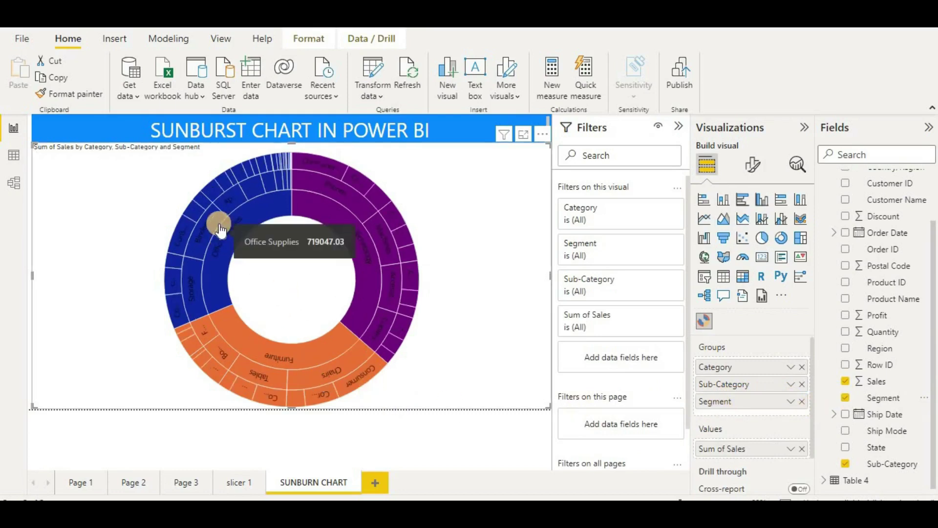
mouse_move(219, 227)
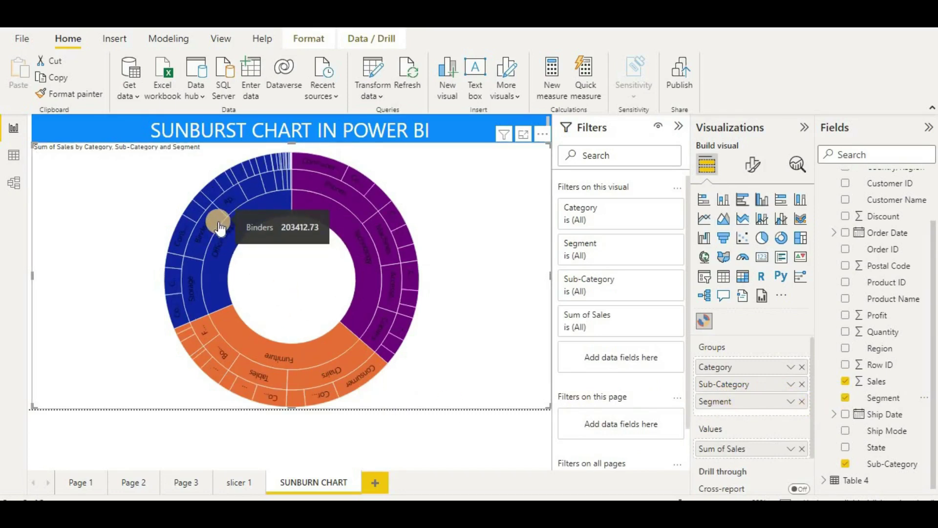
mouse_move(195, 205)
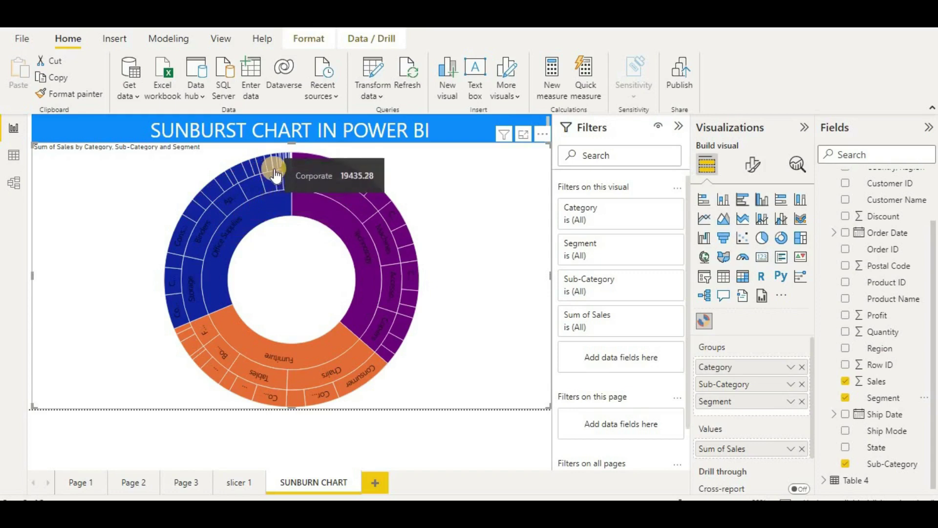
Turn on the legend for the Sunburst chart after reviewing its group formatting options.
mouse_move(170, 268)
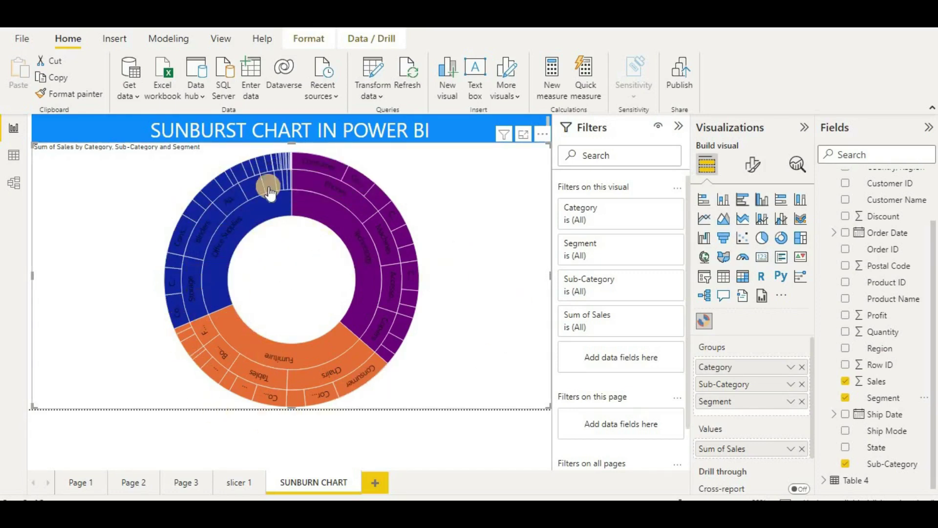
left_click(754, 174)
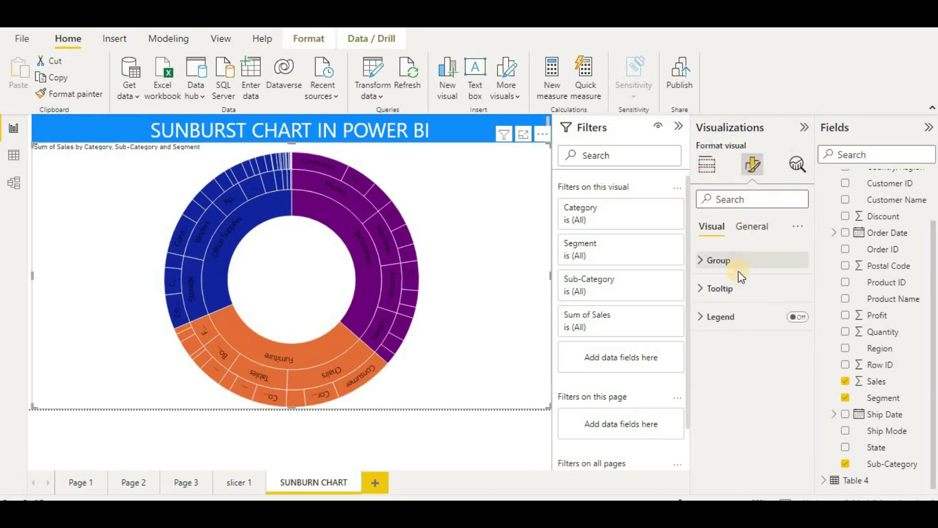
left_click(722, 264)
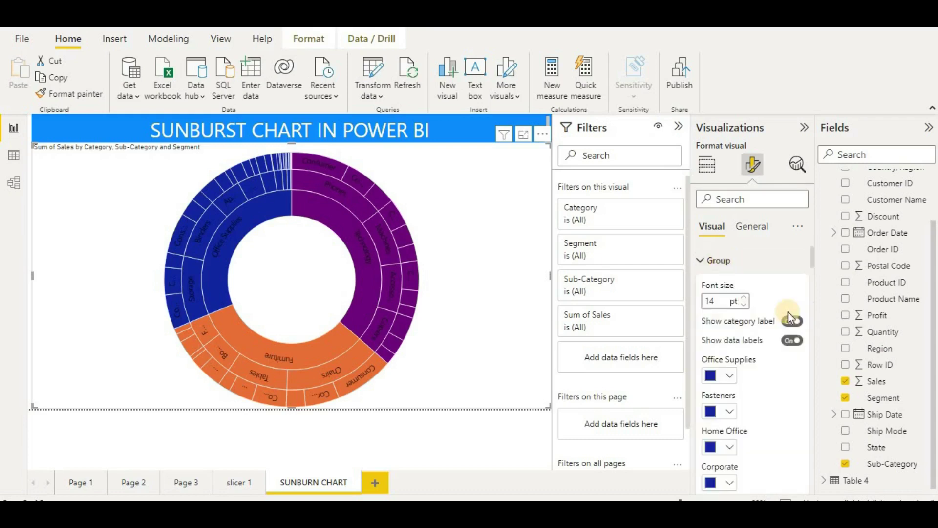
left_click(727, 259)
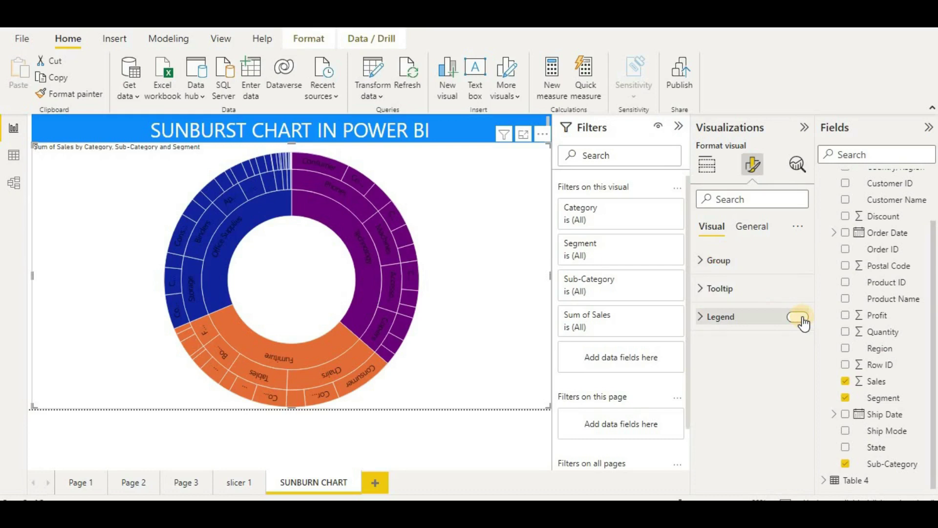
left_click(798, 317)
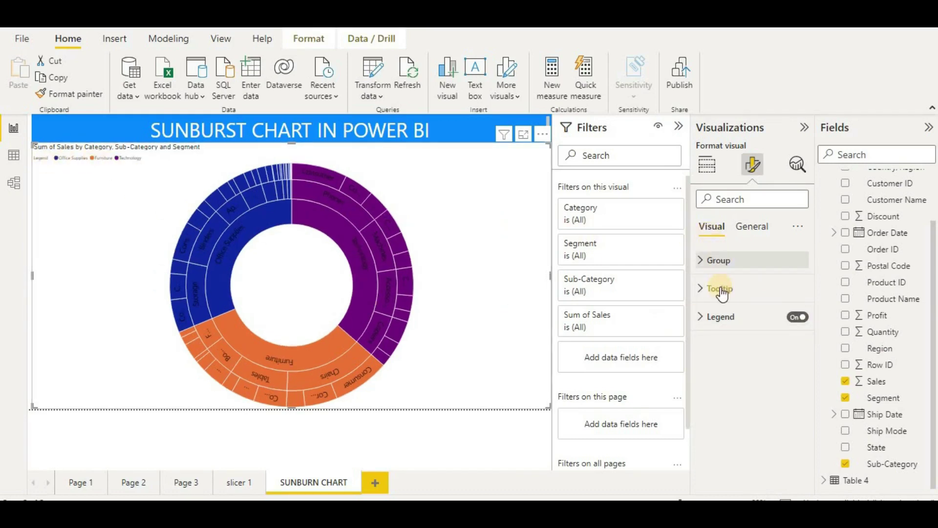
Set the Sunburst chart's legend text size to 22 pt and collapse the legend settings.
left_click(724, 318)
scroll(733, 342, "down", 1)
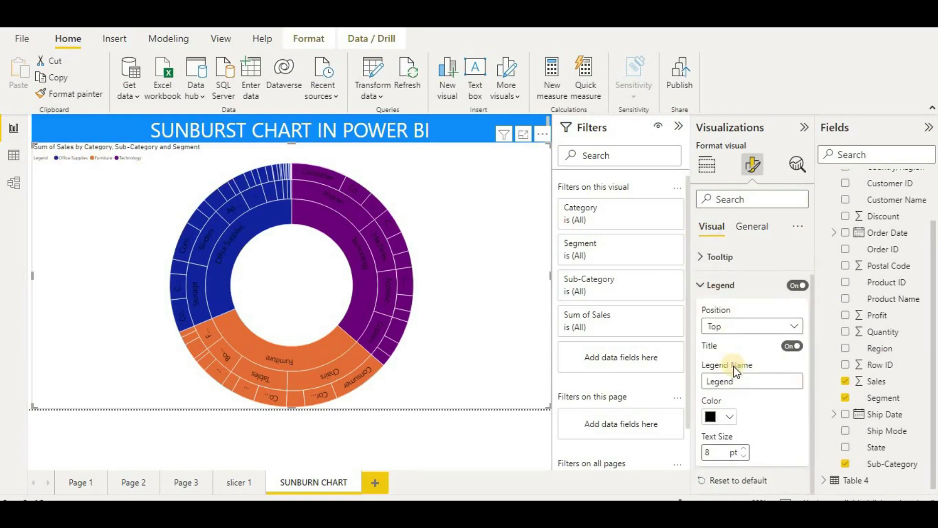
left_click(707, 452)
left_click_drag(707, 452, 696, 454)
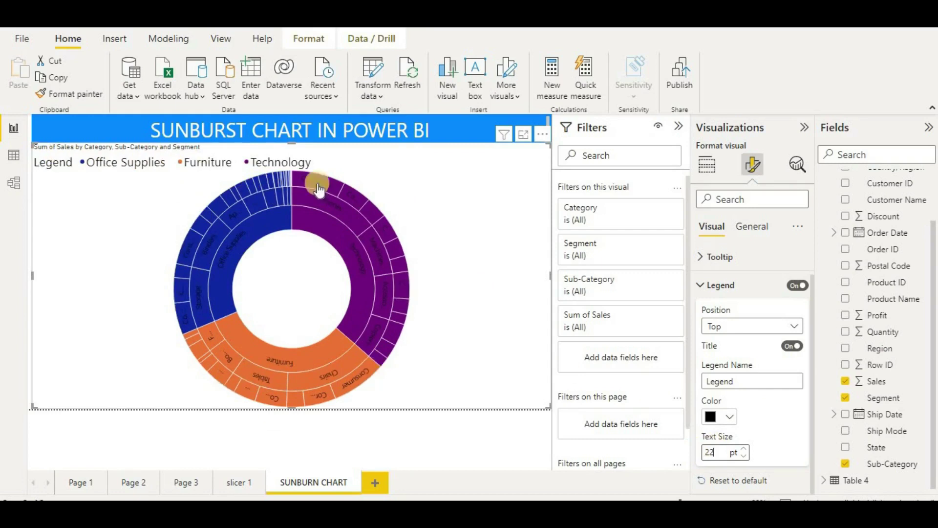
left_click(763, 286)
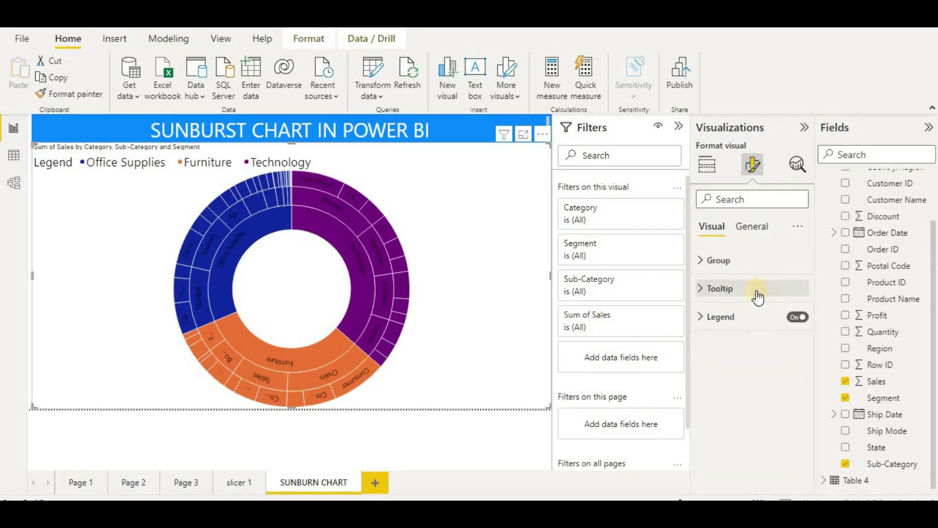
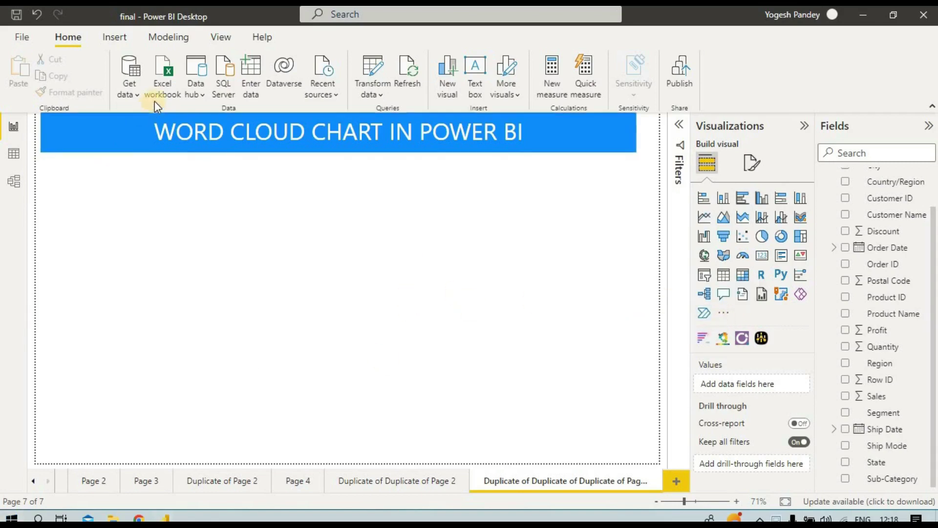
Search the visuals marketplace for WORD and import Microsoft Corporation's Word Cloud visual into the report.
left_click(113, 41)
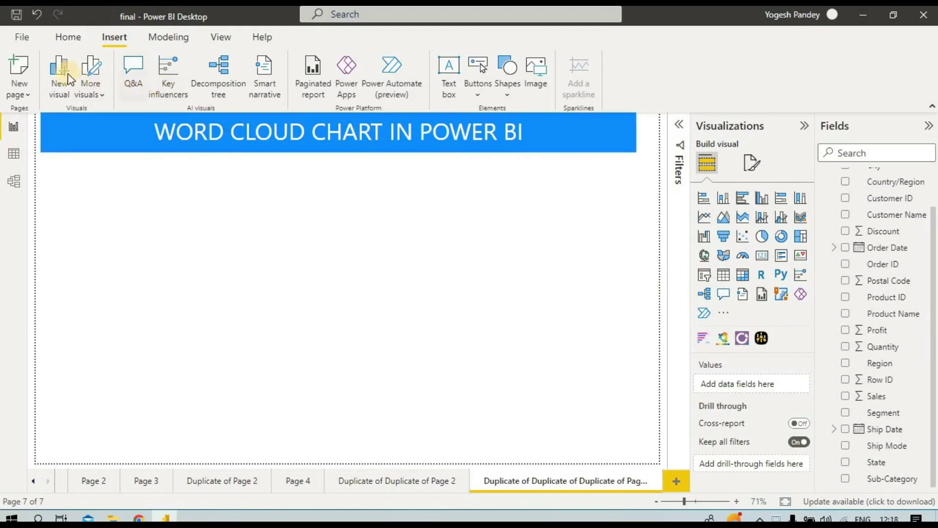
left_click(93, 73)
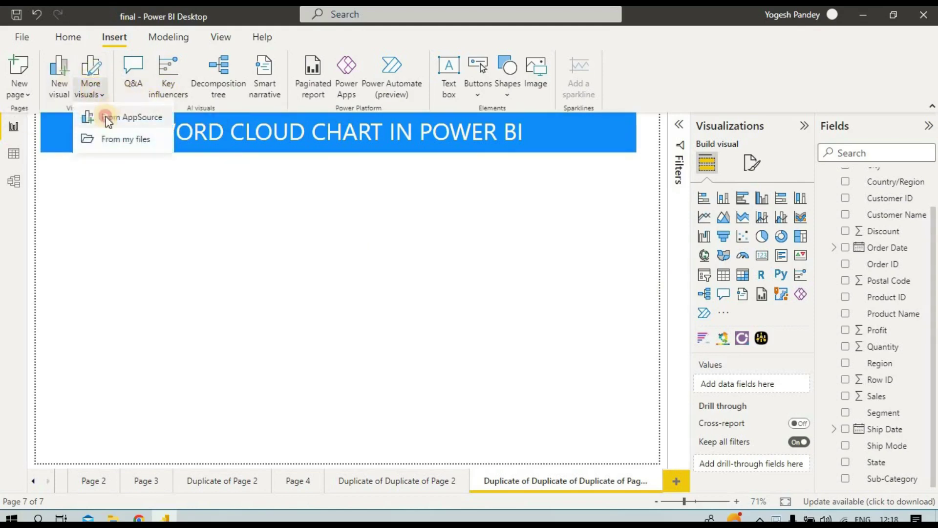
left_click(107, 116)
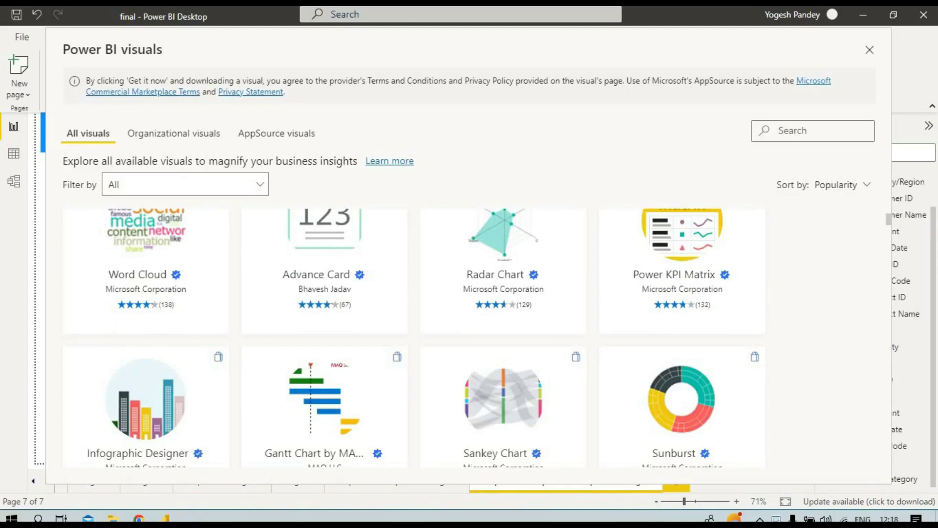
left_click(784, 128)
type("WORD")
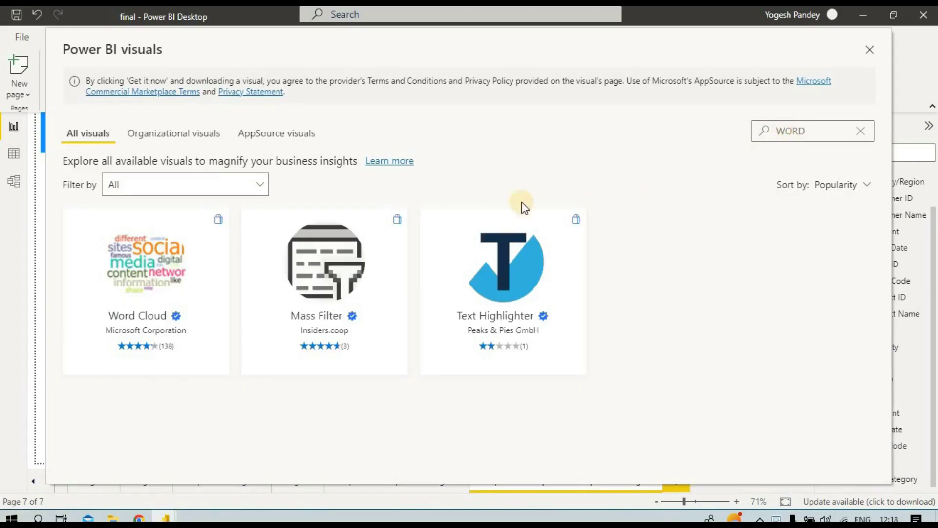
left_click(164, 286)
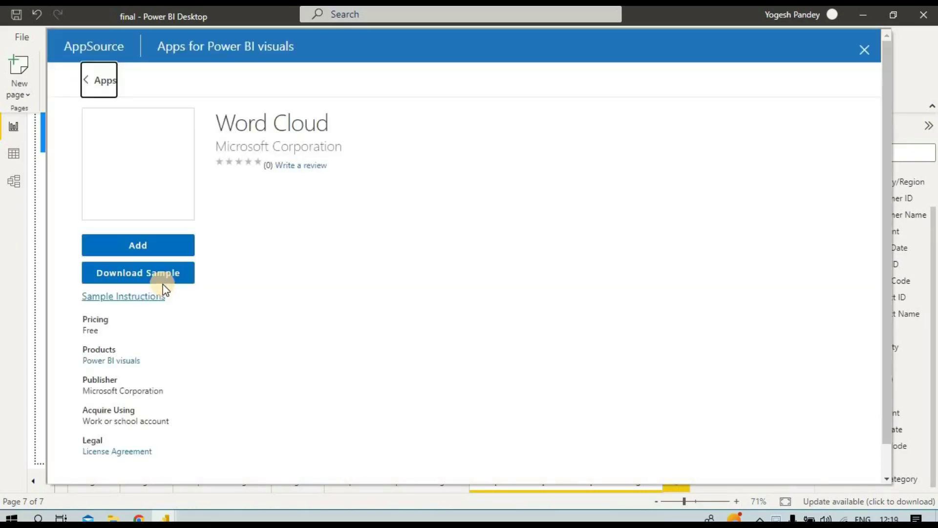
left_click(157, 244)
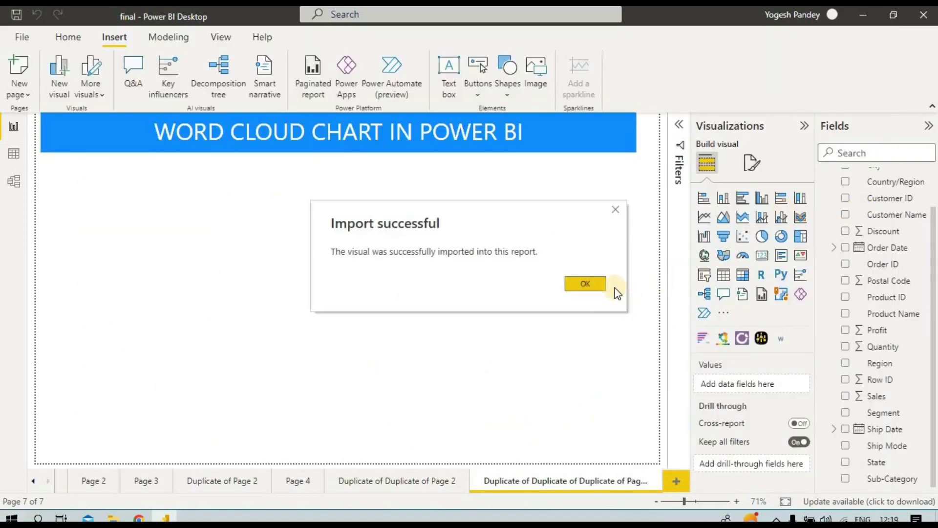
left_click(599, 282)
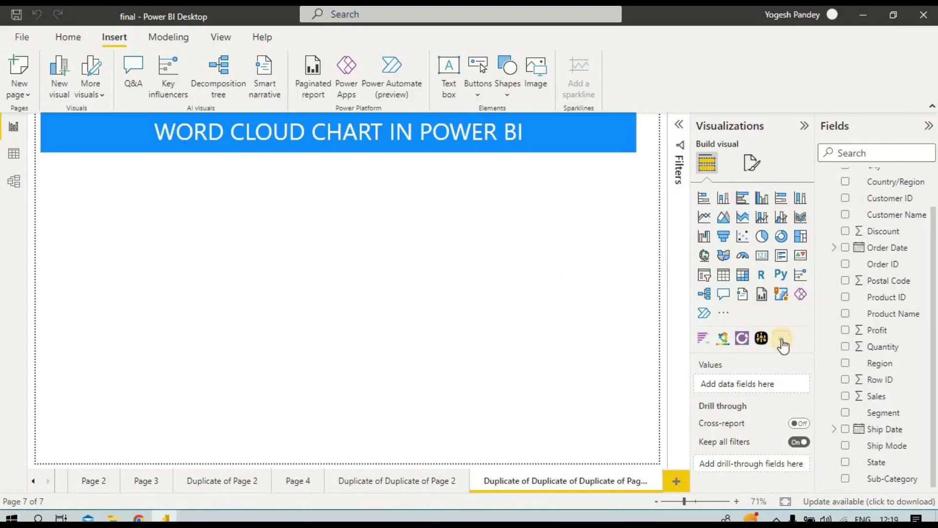
Add a Word Cloud to the page with State as its category and Sales as its values.
left_click(780, 340)
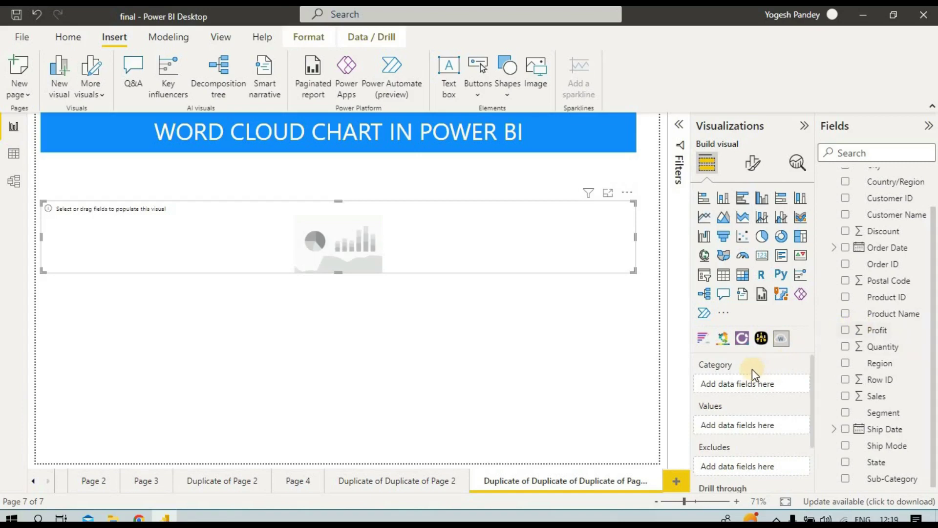
scroll(917, 313, "up", 3)
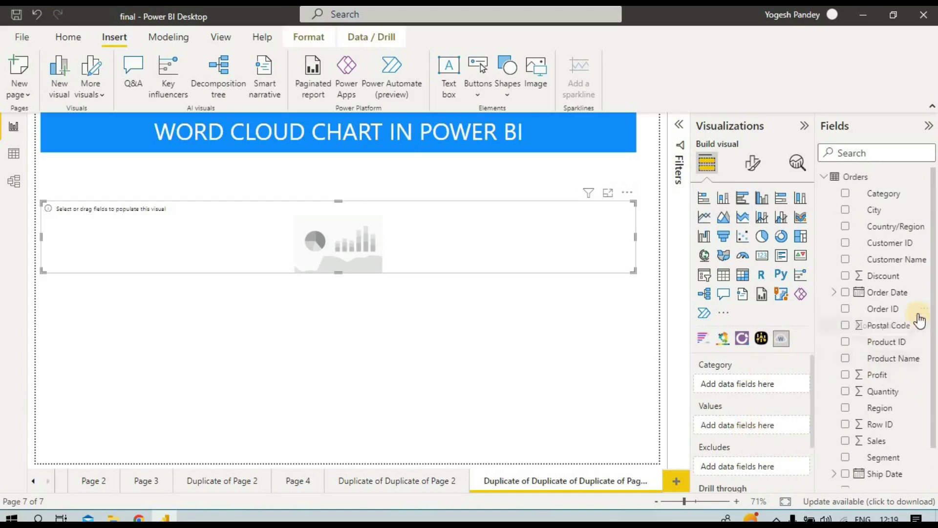
scroll(908, 291, "down", 3)
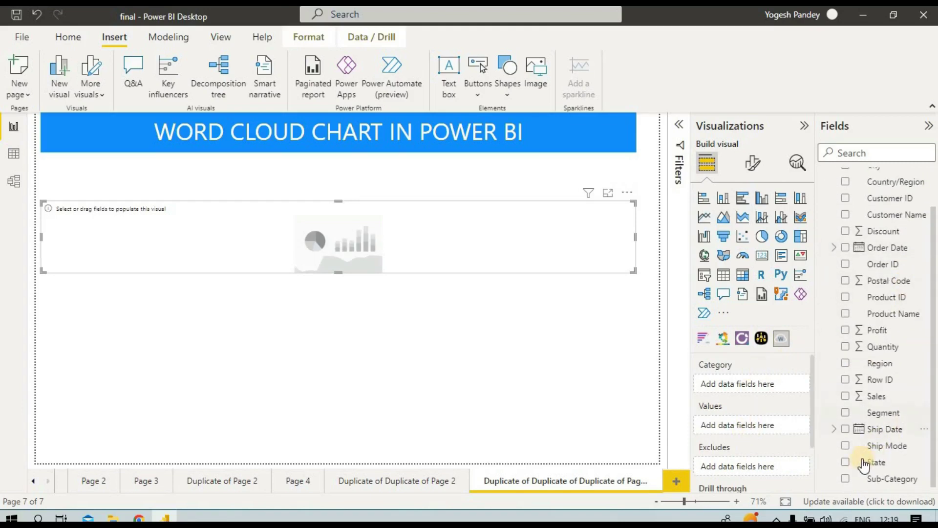
left_click_drag(870, 460, 765, 385)
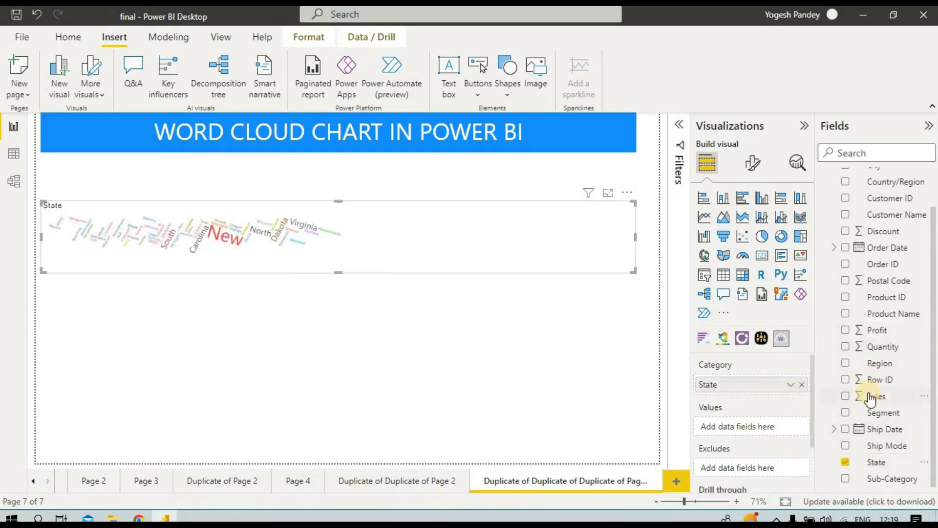
left_click_drag(866, 398, 771, 425)
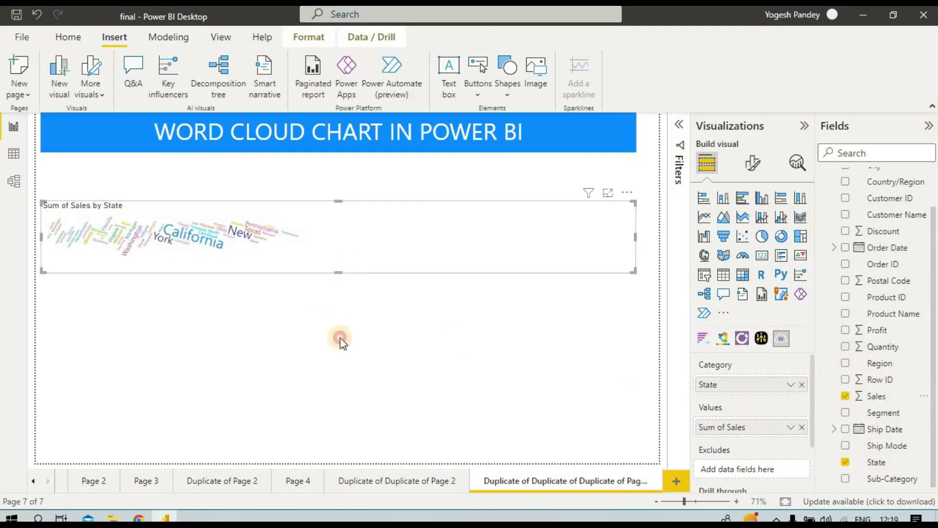
Stretch the Word Cloud from directly below the title to near the page's lower edge.
left_click_drag(340, 338, 356, 427)
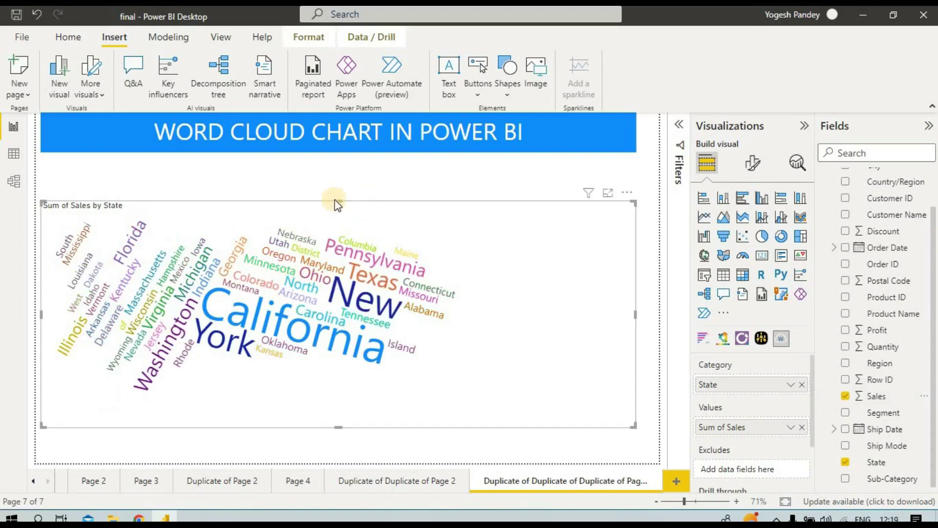
left_click_drag(344, 199, 346, 235)
left_click(342, 235)
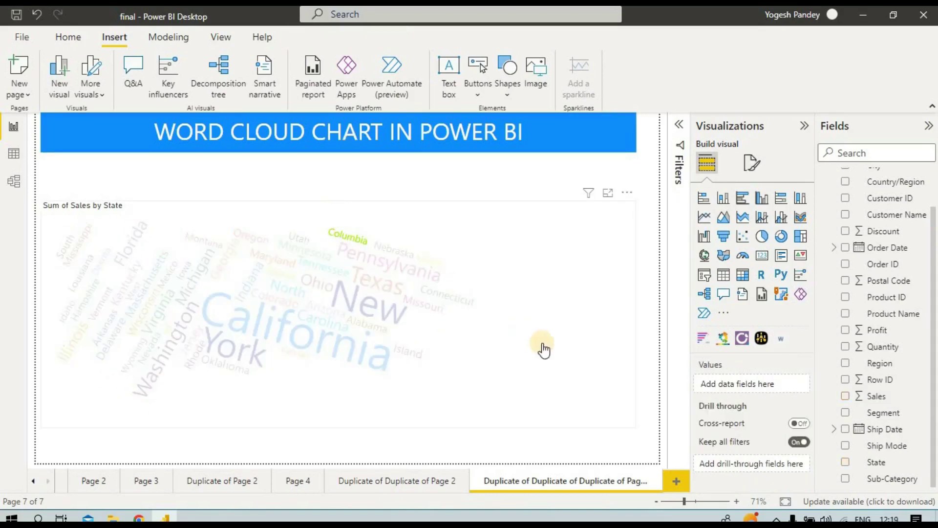
left_click(556, 348)
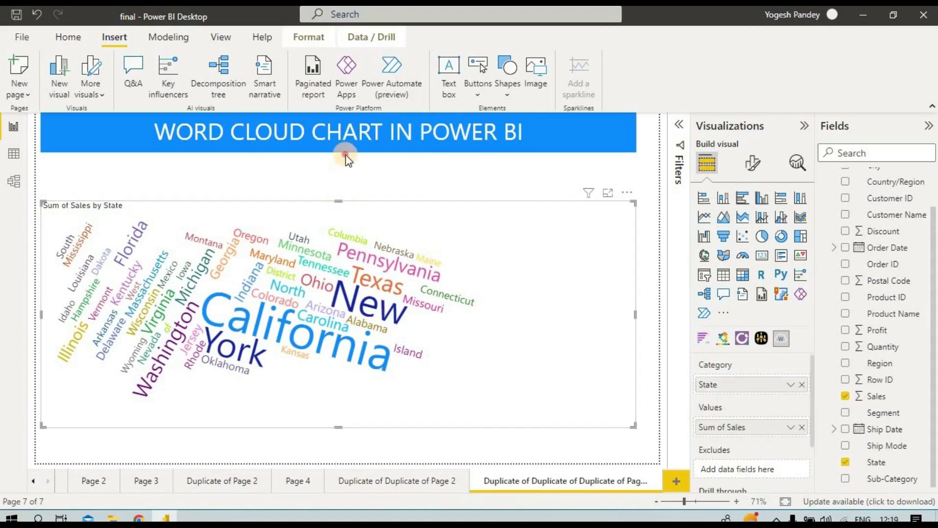
left_click_drag(345, 155, 343, 142)
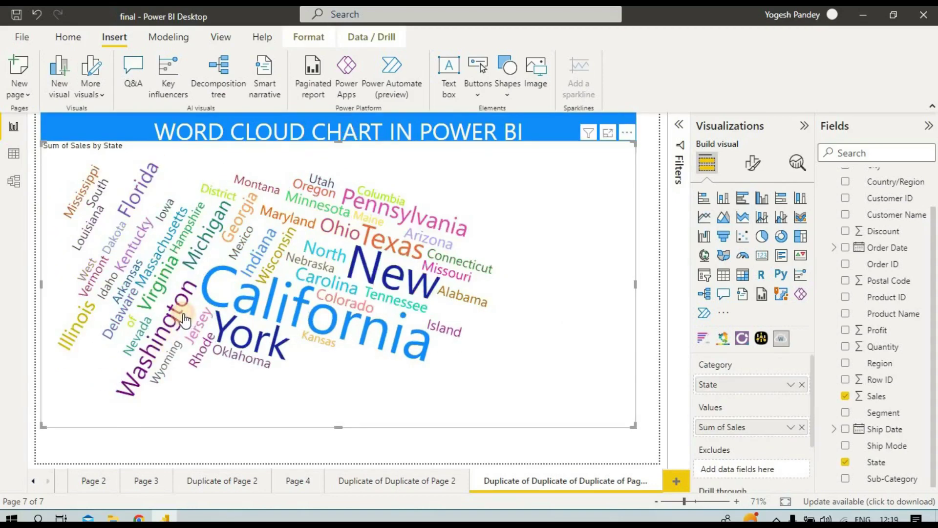
Highlight individual words in the Word Cloud in turn, including California, New, York, Pennsylvania and Ohio.
left_click(185, 319)
left_click(317, 309)
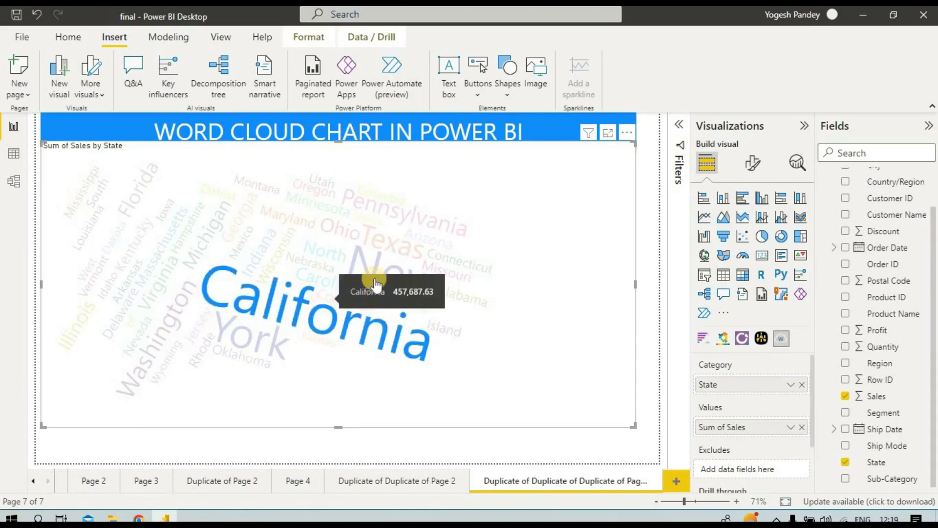
left_click(372, 268)
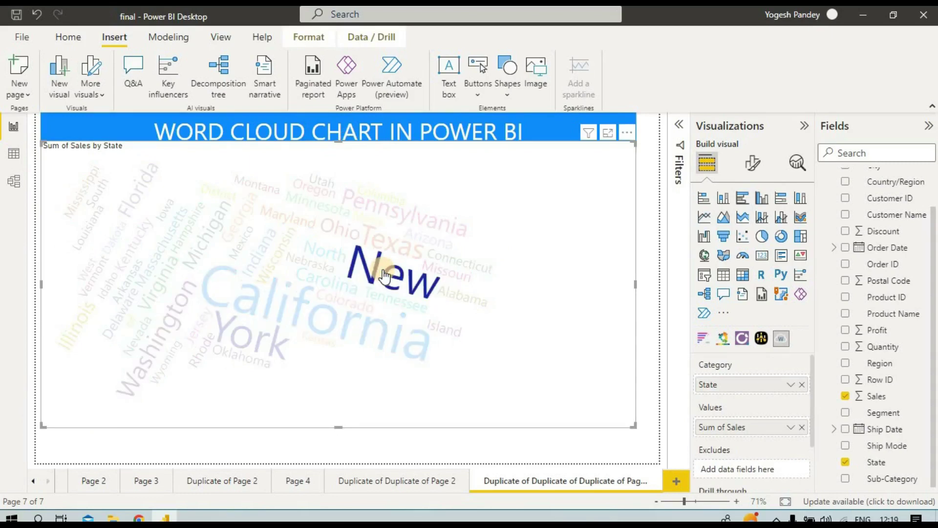
left_click(250, 341)
left_click(361, 208)
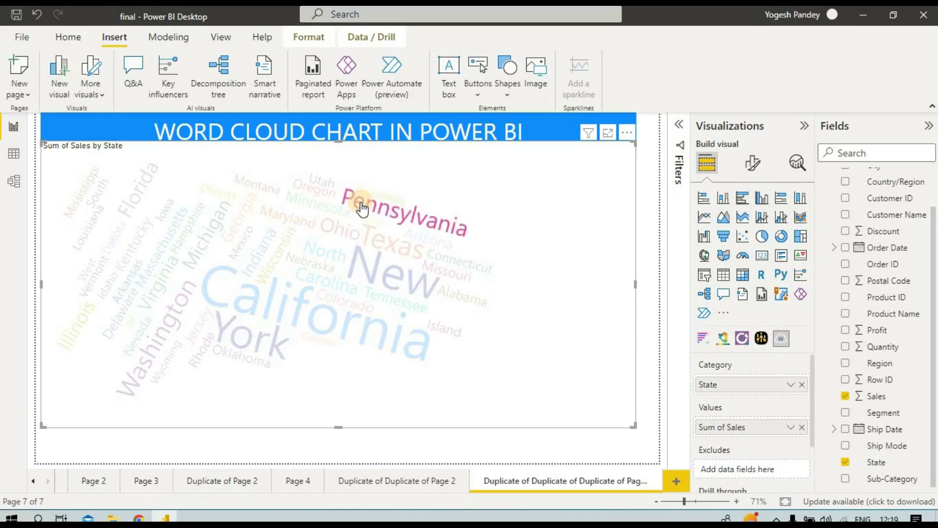
left_click(347, 241)
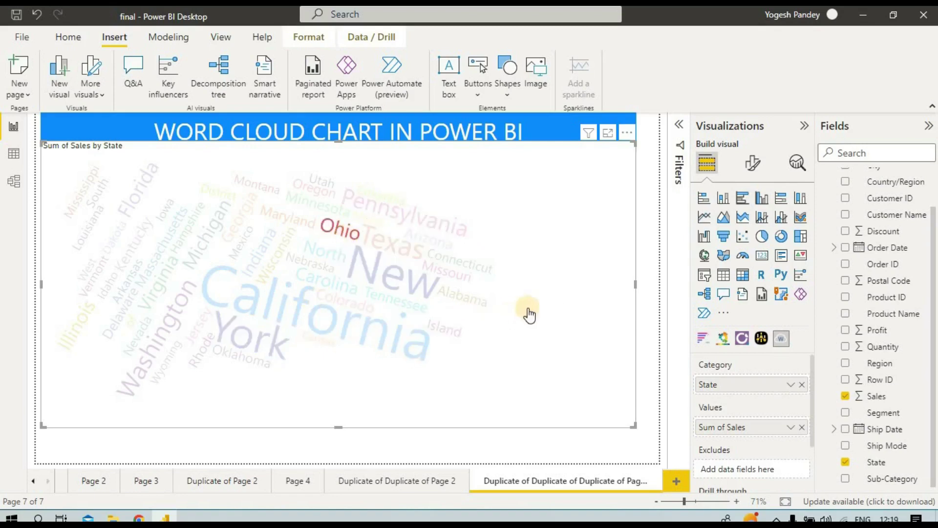
Turn off text rotation for the Word Cloud, clear the Ohio highlight and check California's sales.
left_click(755, 166)
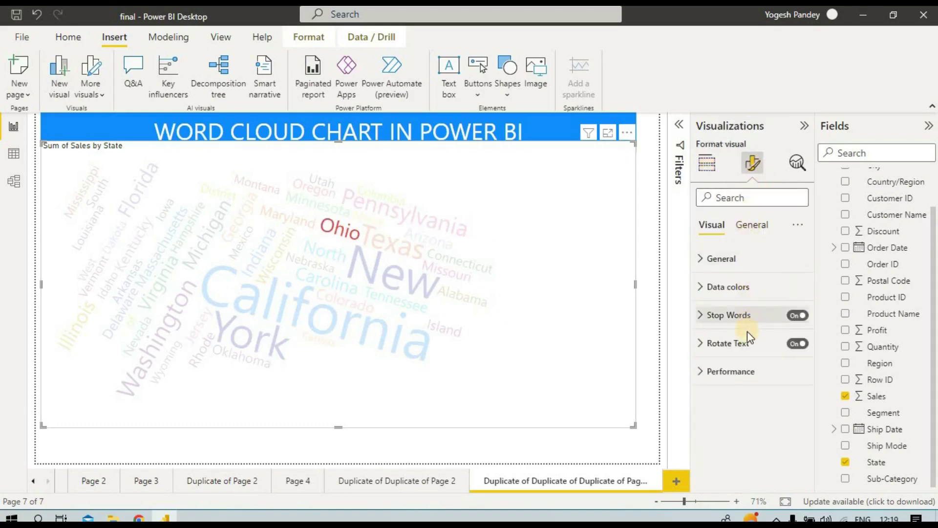
left_click(798, 344)
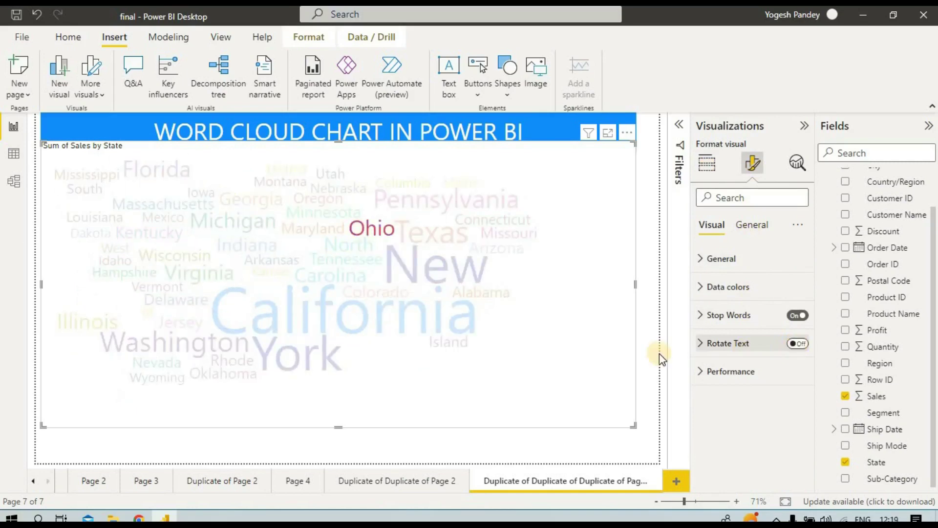
left_click(584, 357)
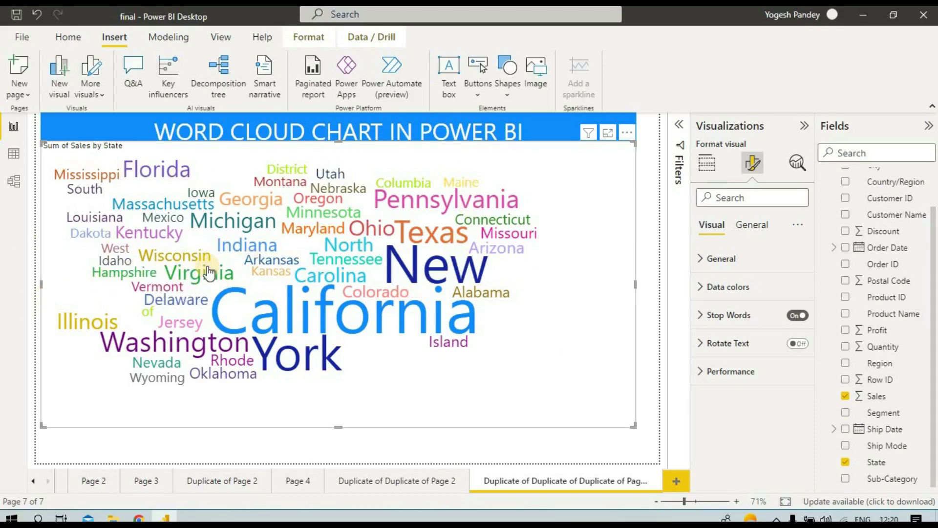
mouse_move(409, 323)
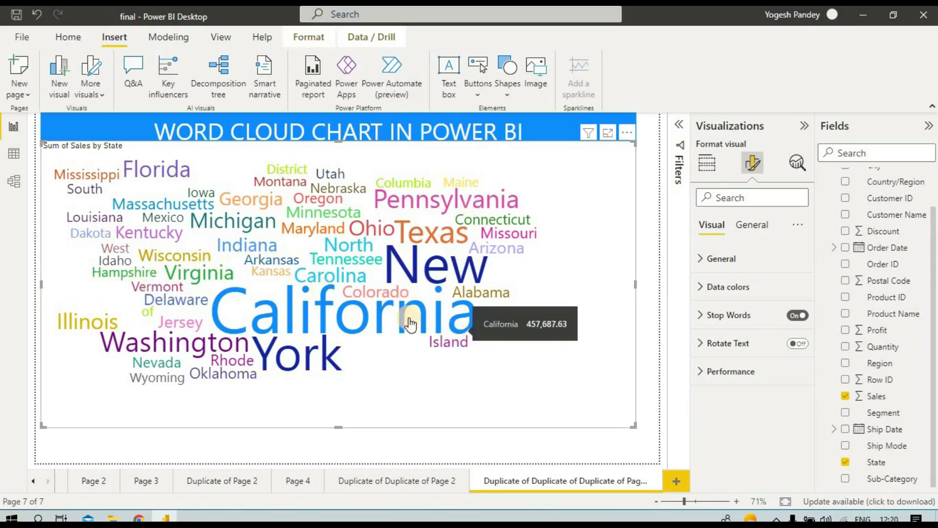
Examine the Word Cloud's general formatting options, including its size properties and the background, border and shadow effects.
left_click(765, 239)
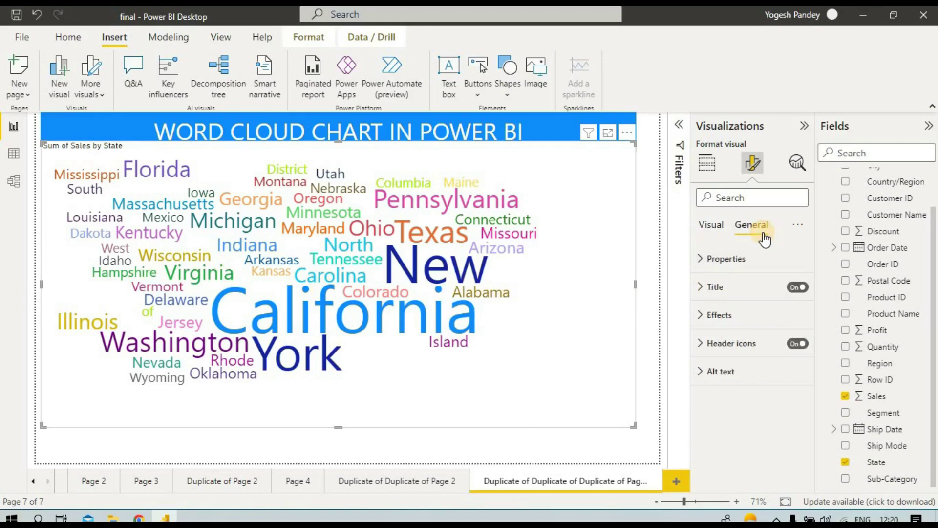
left_click(751, 268)
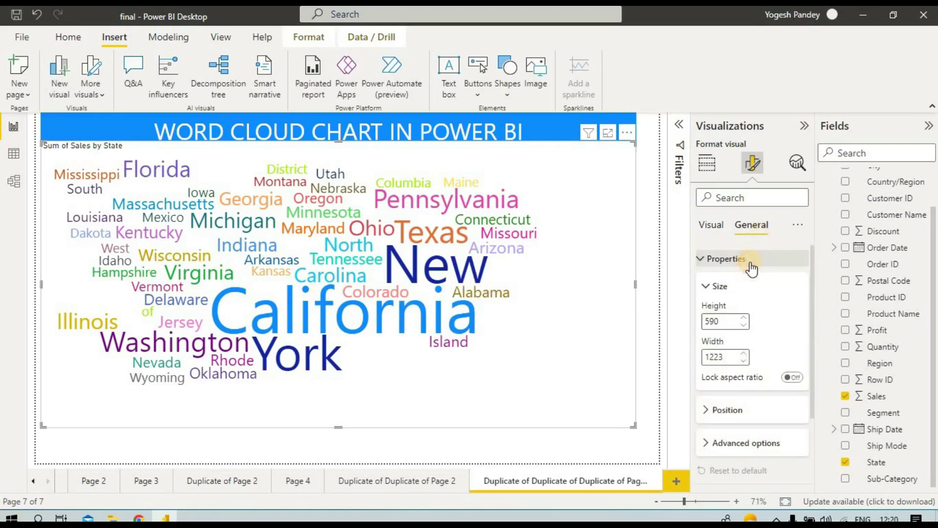
left_click(750, 267)
left_click(717, 238)
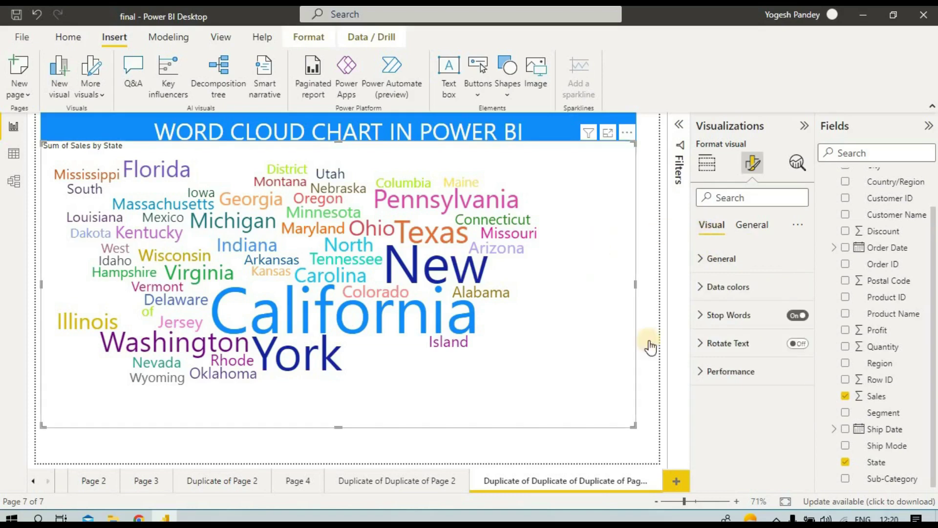
left_click(774, 318)
left_click(774, 319)
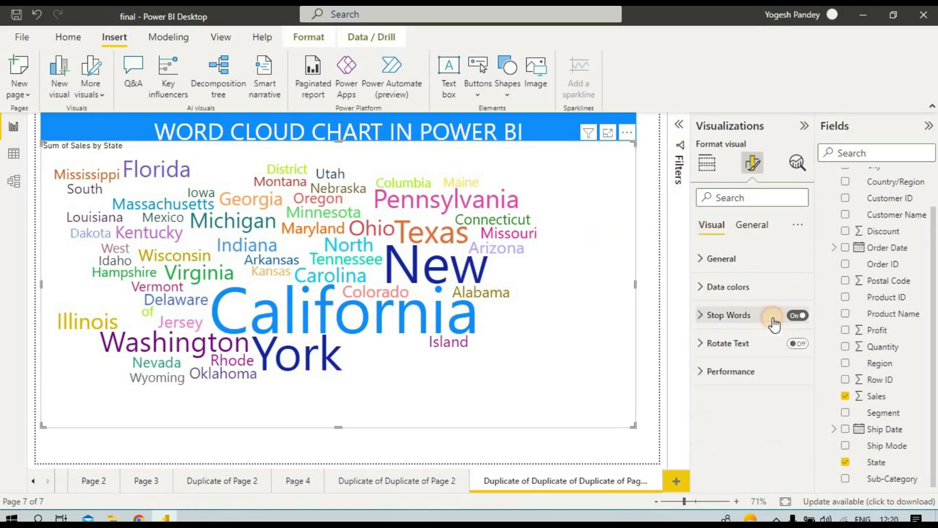
left_click(753, 224)
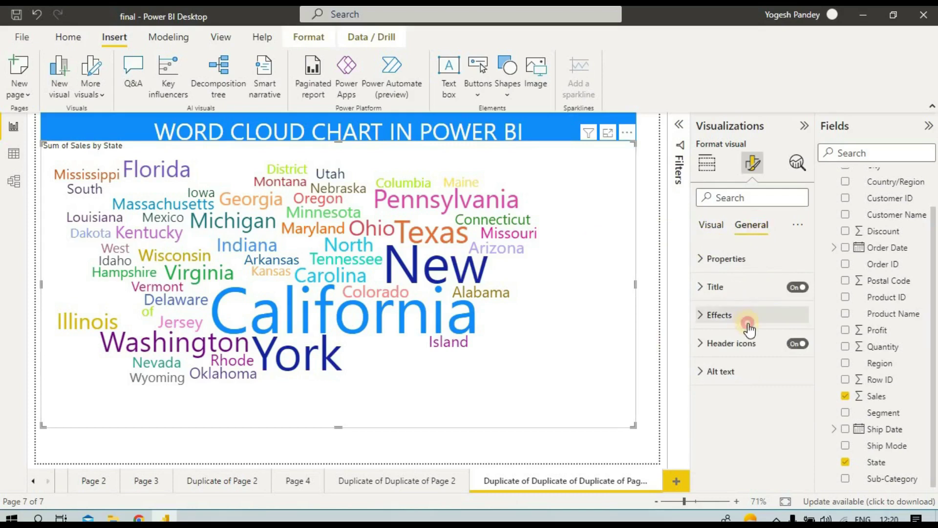
left_click(749, 329)
scroll(750, 332, "down", 1)
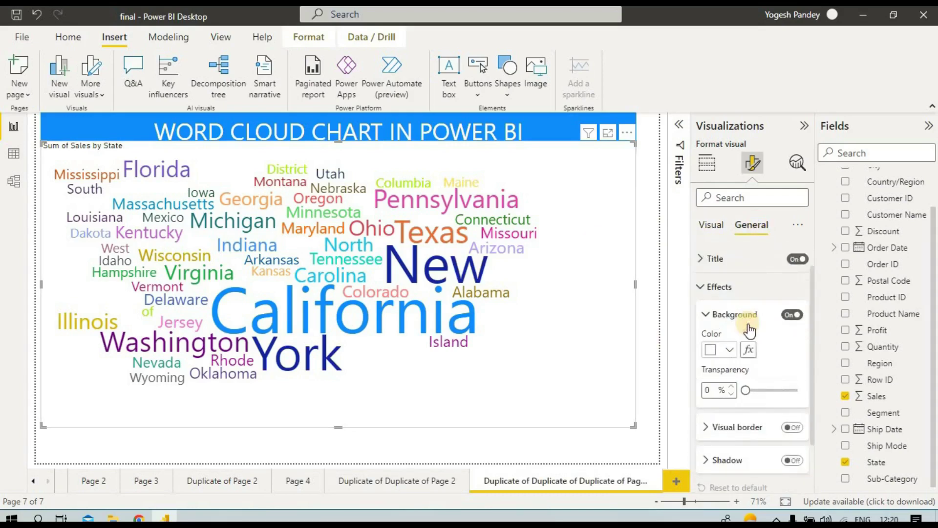
scroll(749, 330, "down", 1)
scroll(748, 325, "up", 2)
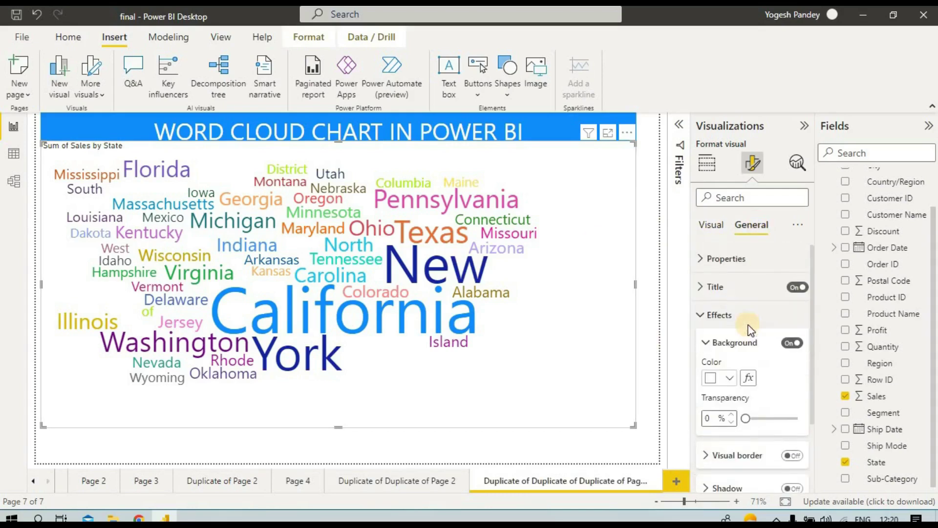
left_click(744, 270)
scroll(746, 303, "down", 3)
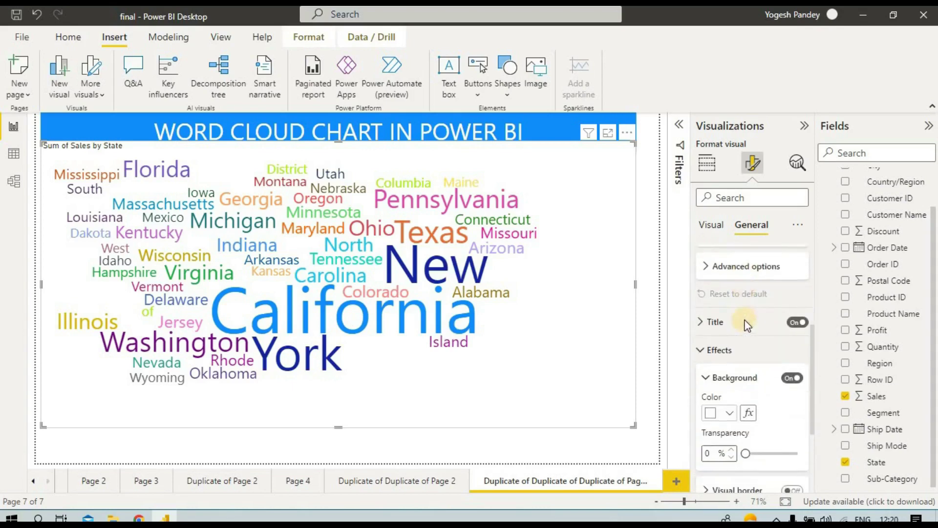
scroll(746, 325, "down", 3)
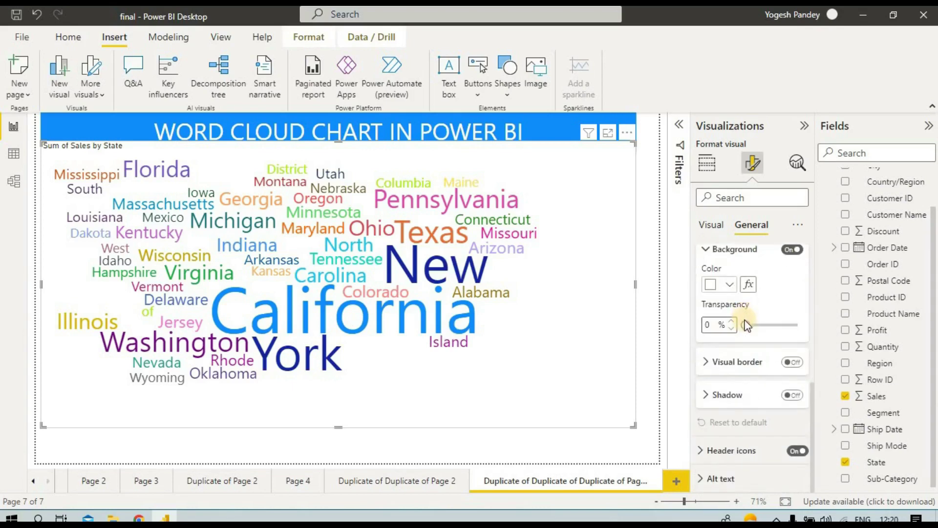
Review the Word Cloud's visual-specific formatting, covering the data colors for each state, the stop words and the performance options.
left_click(715, 232)
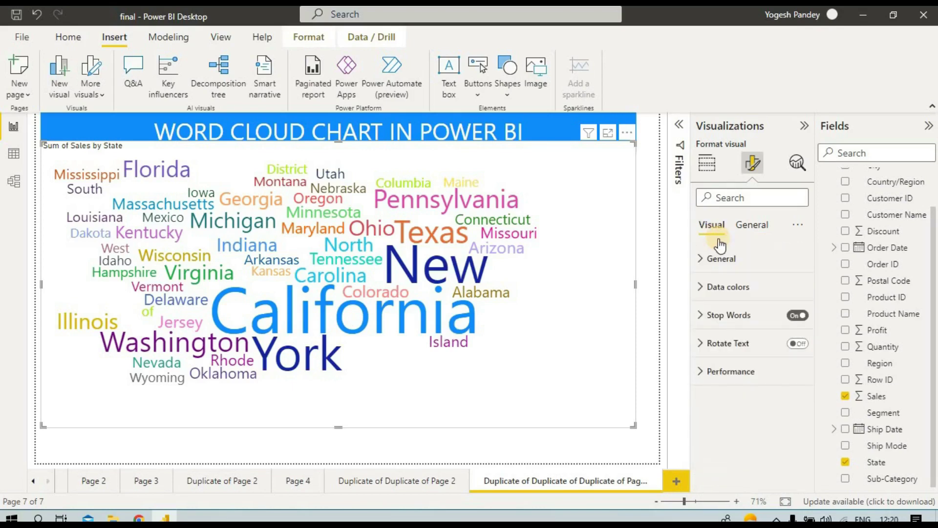
left_click(752, 296)
scroll(746, 322, "down", 10)
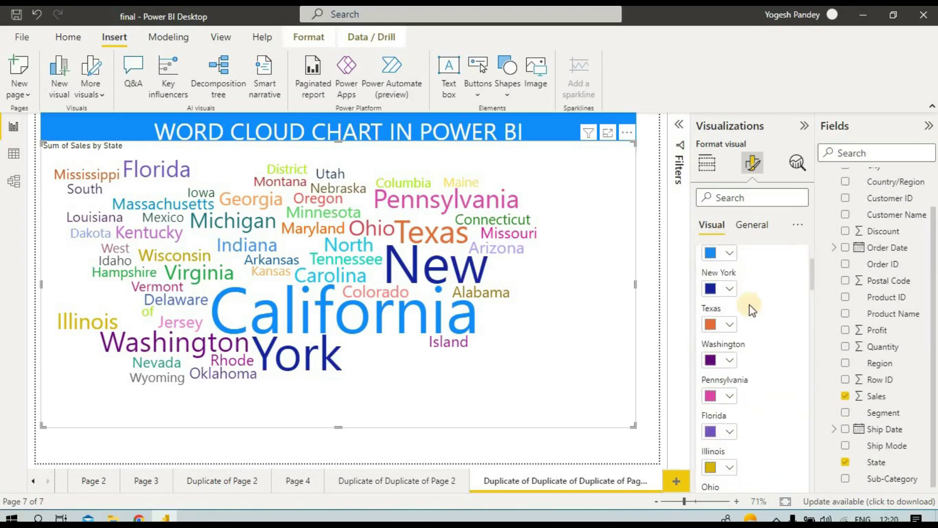
scroll(742, 348, "down", 10)
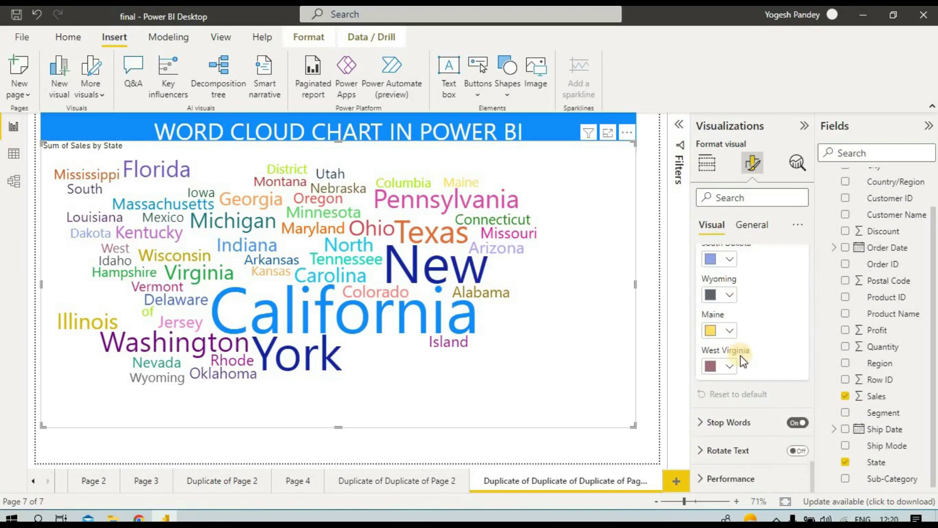
left_click(738, 421)
scroll(743, 412, "down", 3)
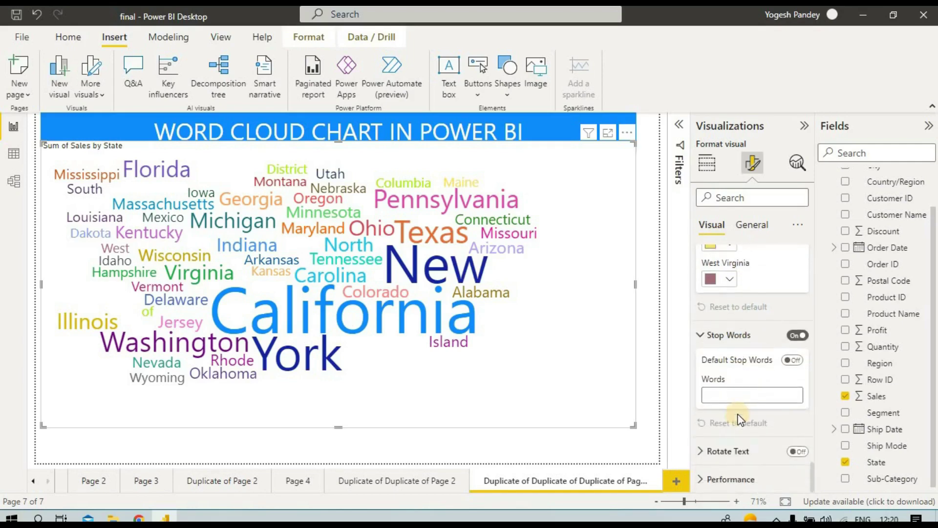
scroll(751, 408, "up", 2)
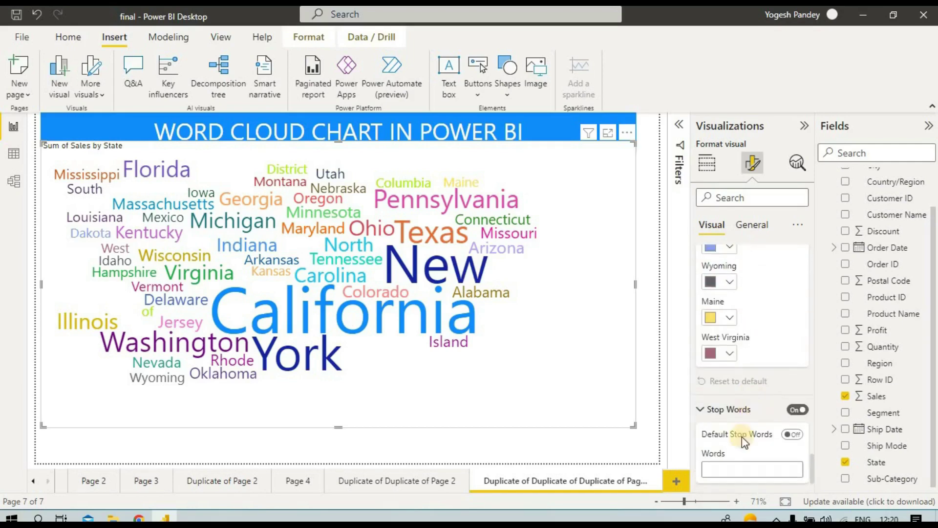
left_click(747, 411)
left_click(740, 480)
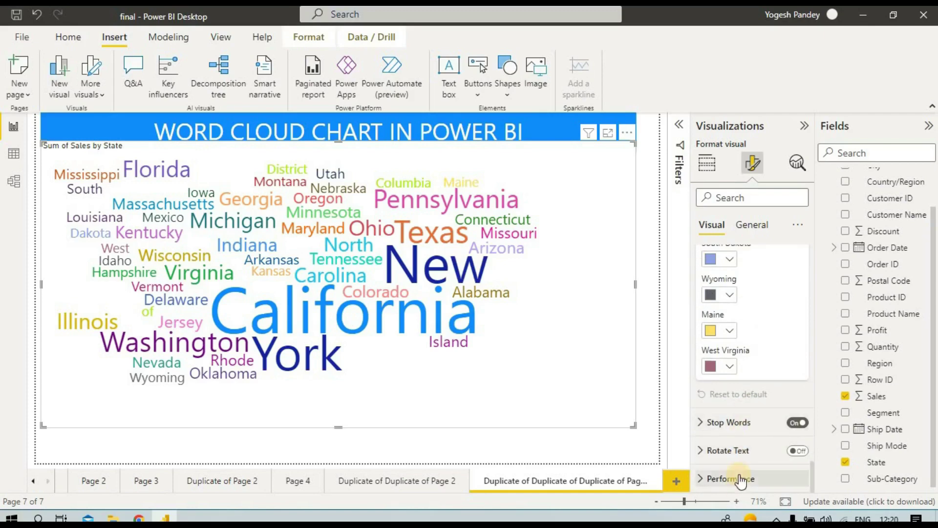